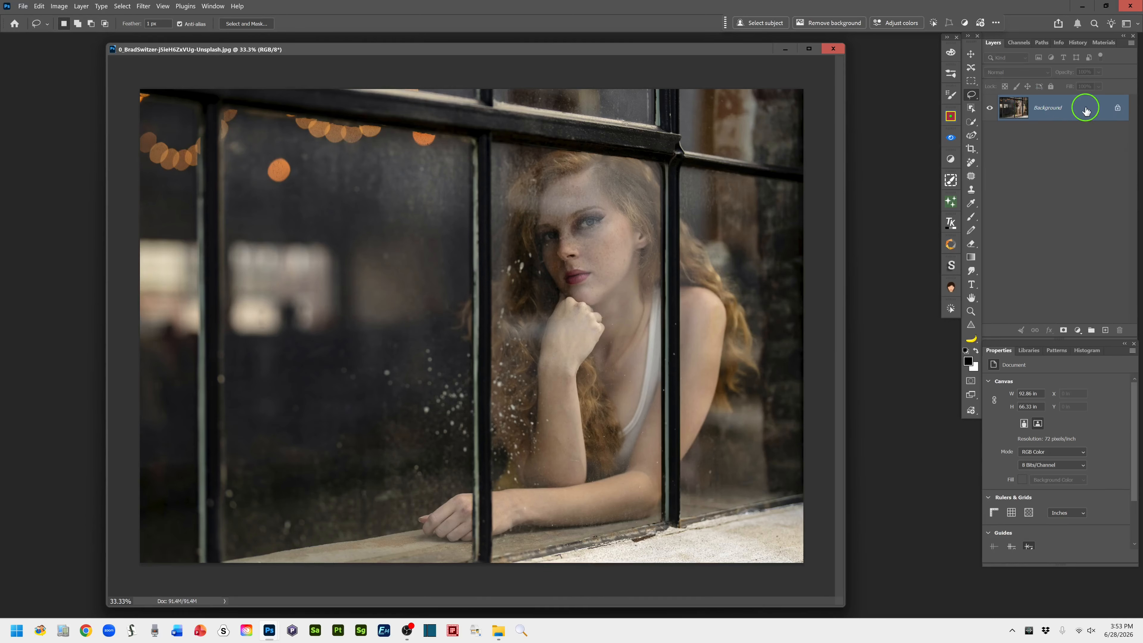
Duplicate the Background layer and add a Color Balance adjustment layer above the copy
drag(1090, 108, 1106, 331)
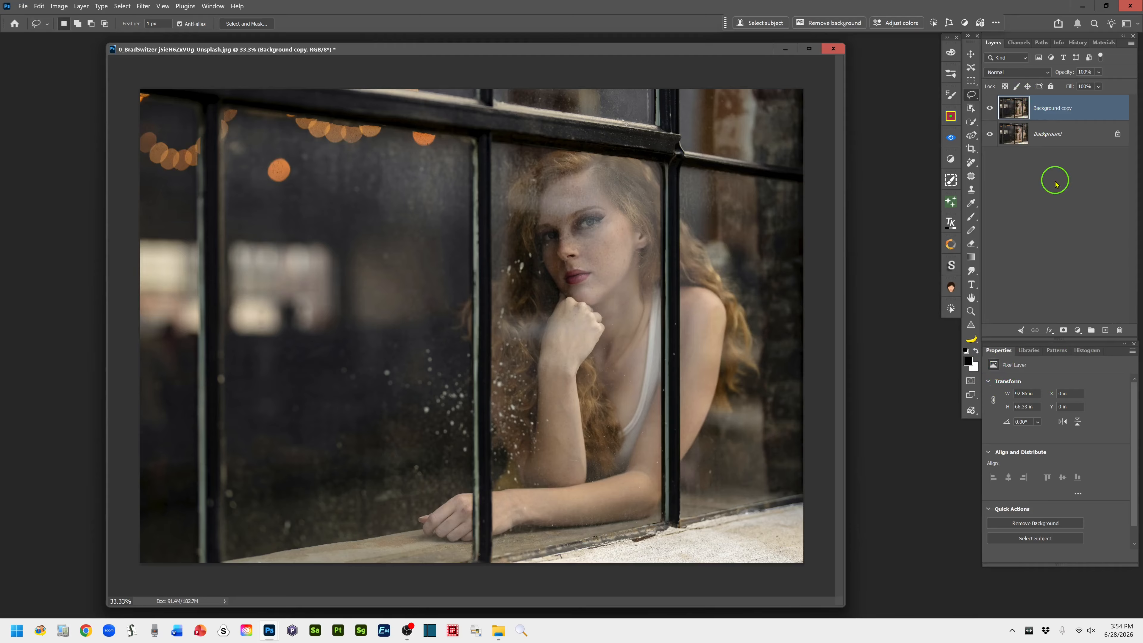
click(1078, 331)
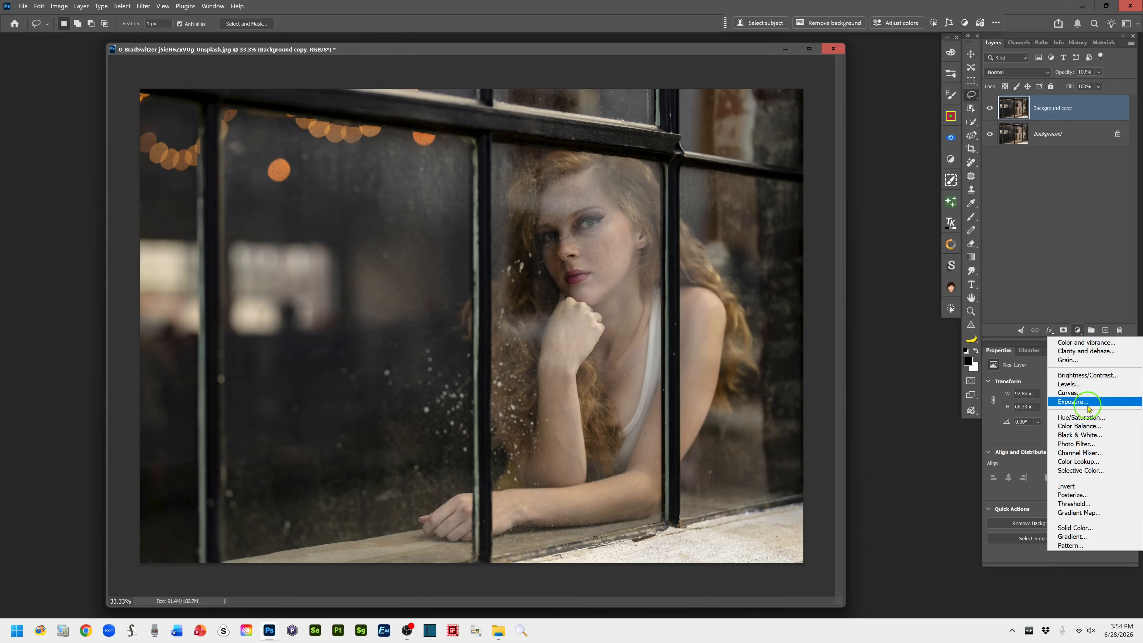
click(1103, 428)
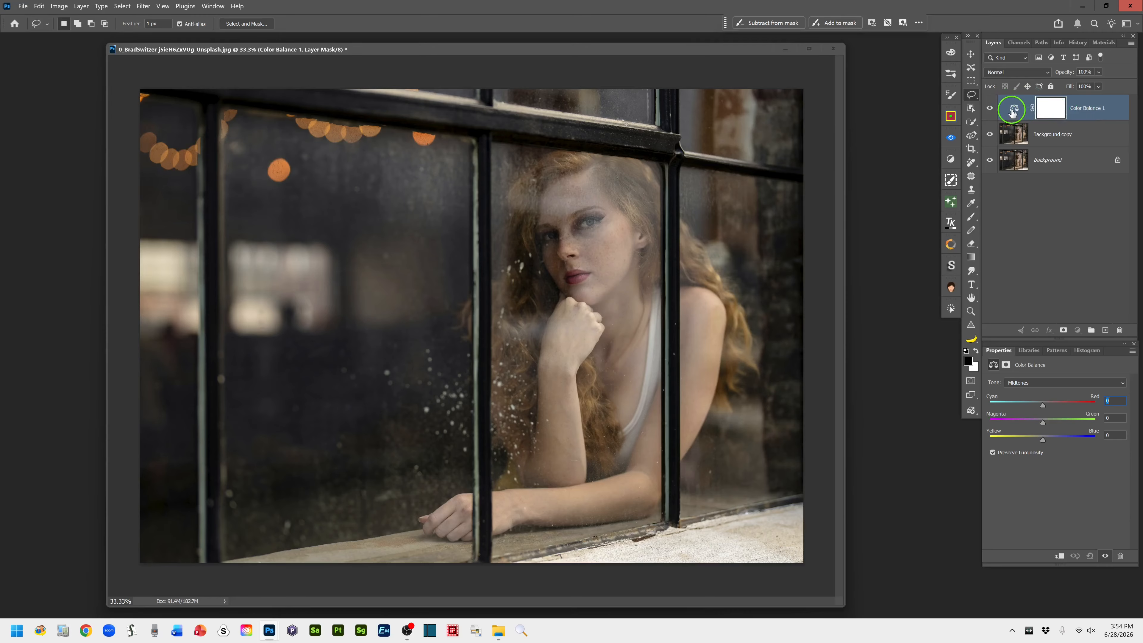
click(1014, 108)
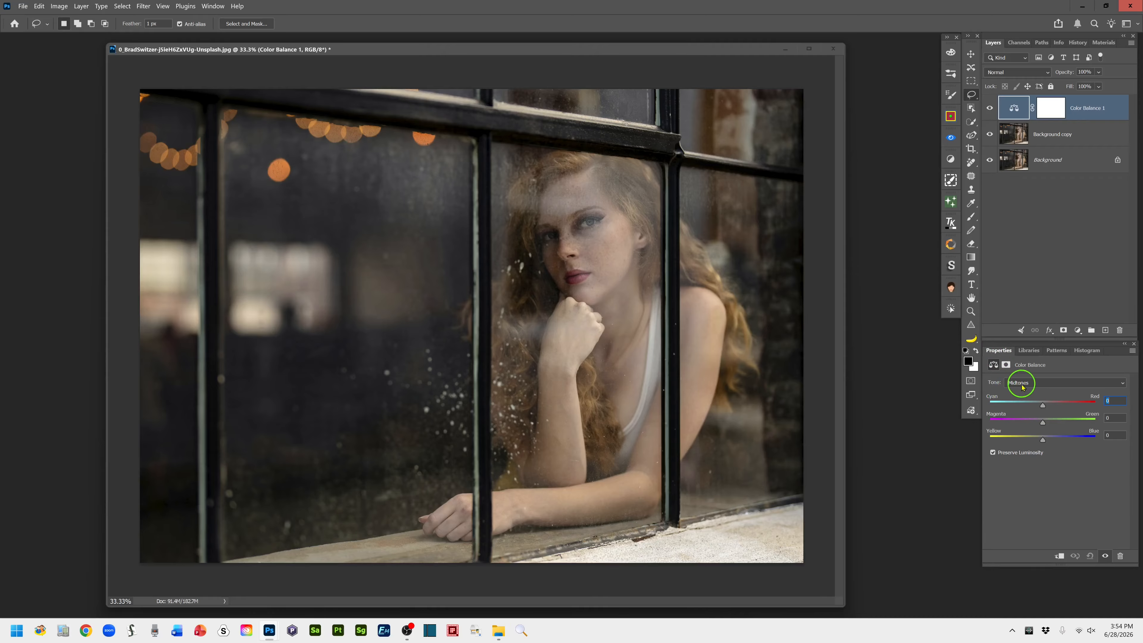
Shift the Color Balance midtones to about +67 toward blue, -21 toward cyan and +13 toward green
click(1122, 384)
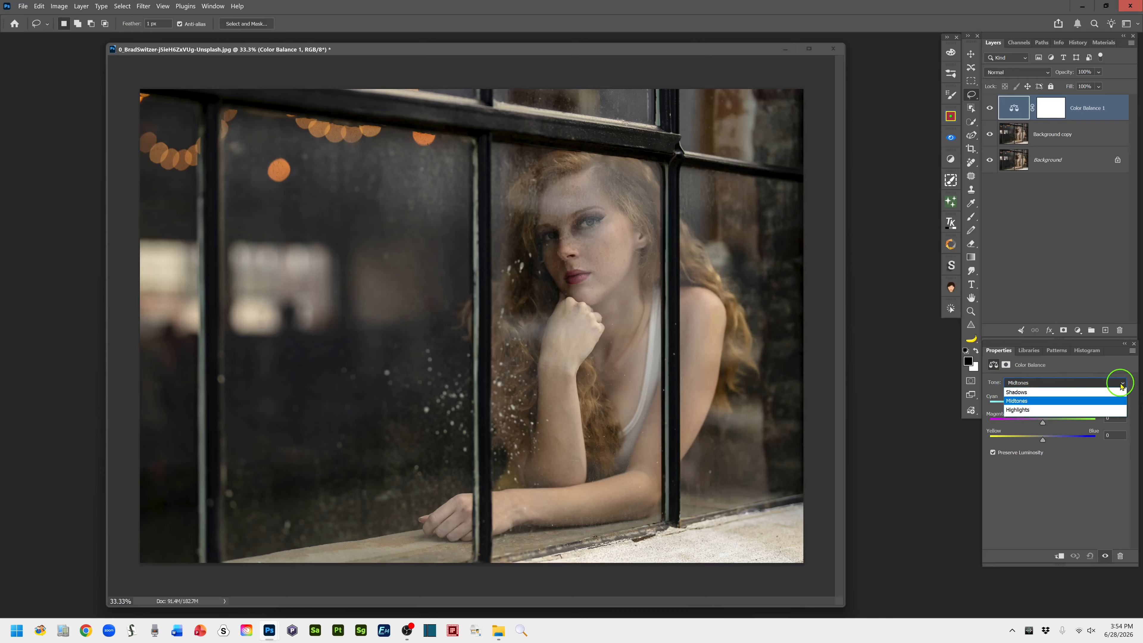
click(1122, 383)
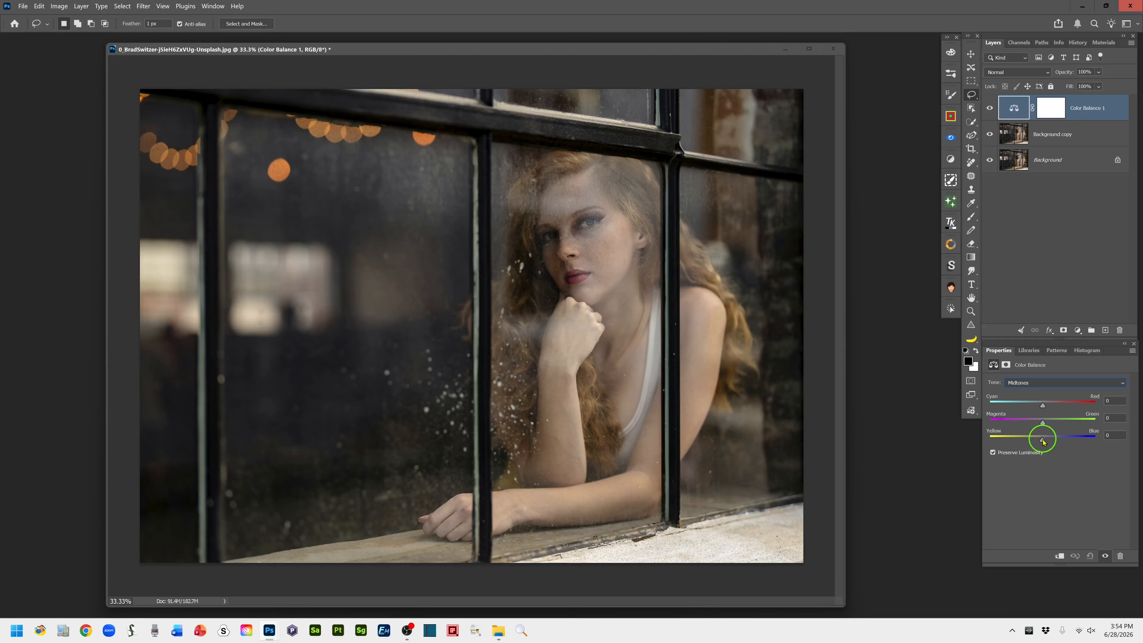
drag(1043, 442, 1075, 444)
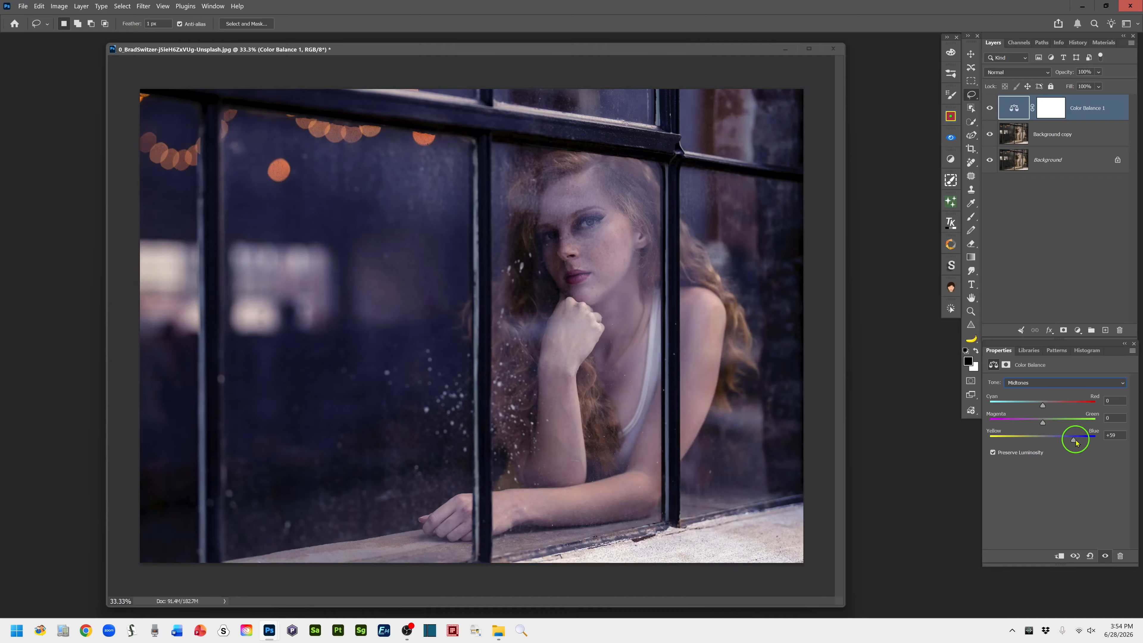
drag(1076, 442, 1081, 442)
drag(1080, 440, 1076, 440)
drag(1077, 443, 1080, 443)
drag(1041, 408, 1038, 409)
drag(1036, 408, 1033, 408)
drag(1043, 423, 1050, 423)
drag(1050, 423, 1049, 423)
Set the Color Balance midtones to exact values: Magenta-Green 10, Cyan-Red 20 and Yellow-Blue 65
click(1115, 416)
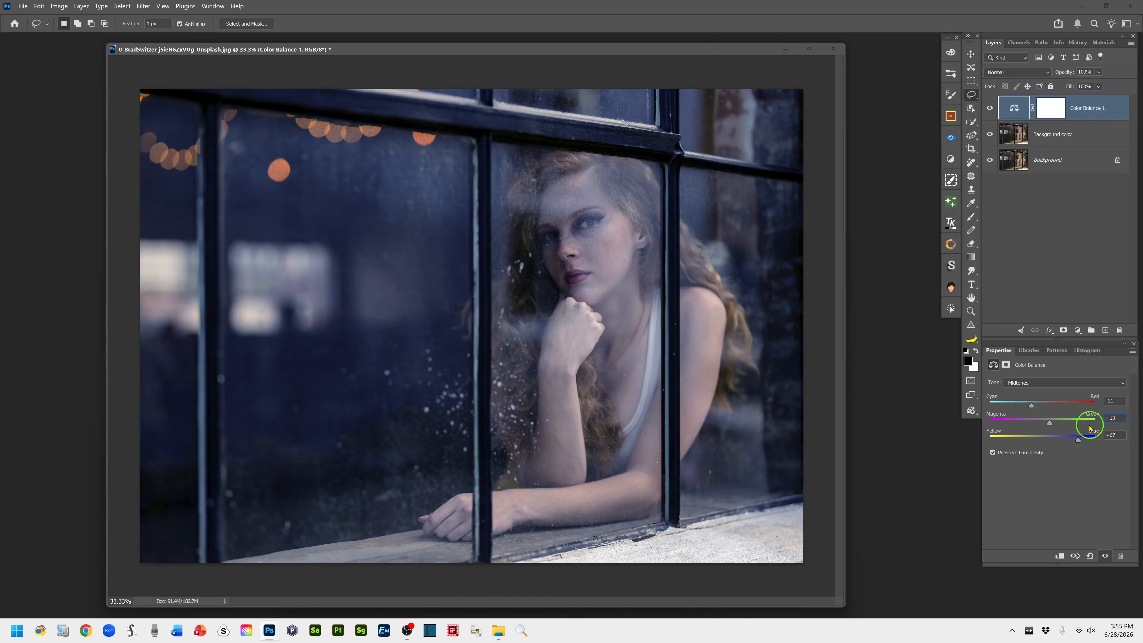
click(1120, 413)
text(10)
click(1118, 403)
text(20)
double_click(1109, 435)
text(65)
For the Color Balance highlights, shift toward blue to about +50 and set Cyan-Red to -20
click(1124, 384)
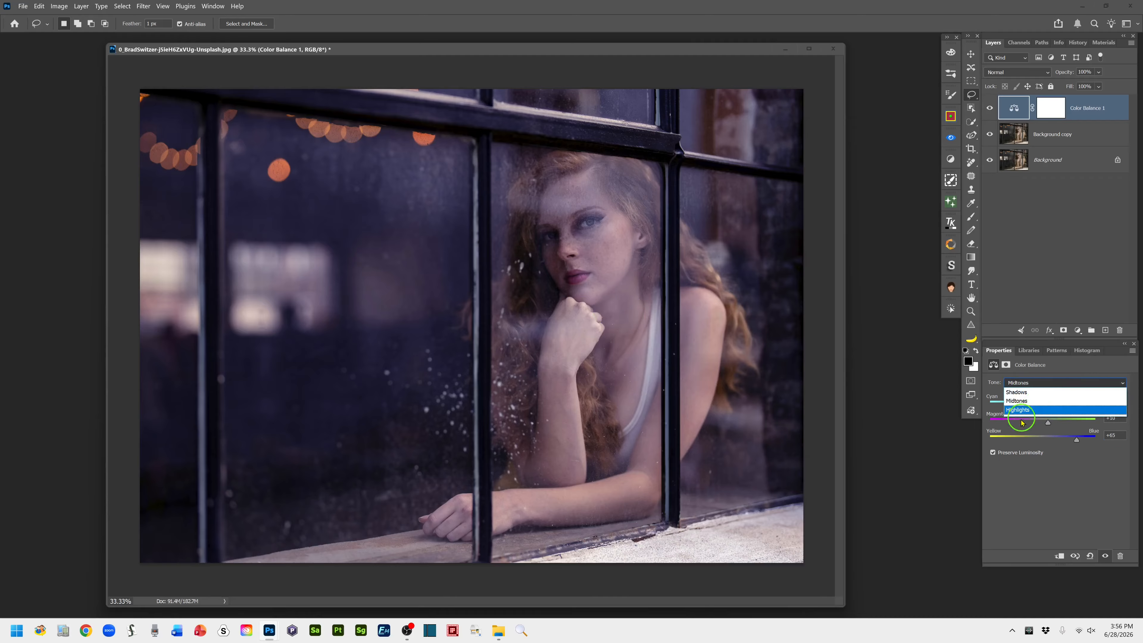
click(1015, 411)
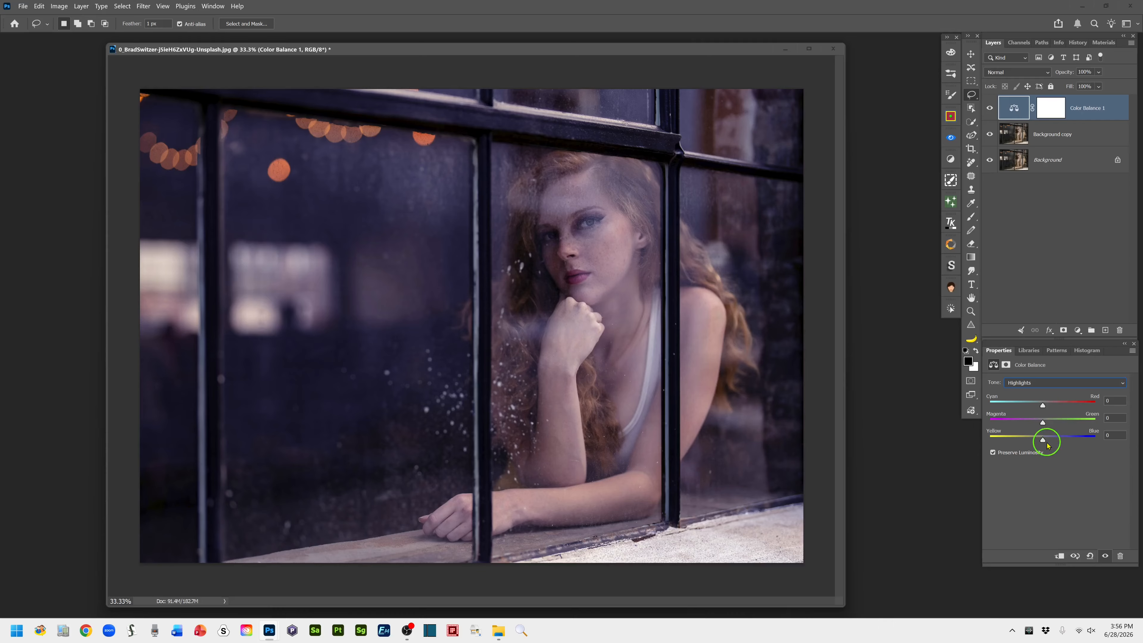
drag(1044, 441, 1072, 438)
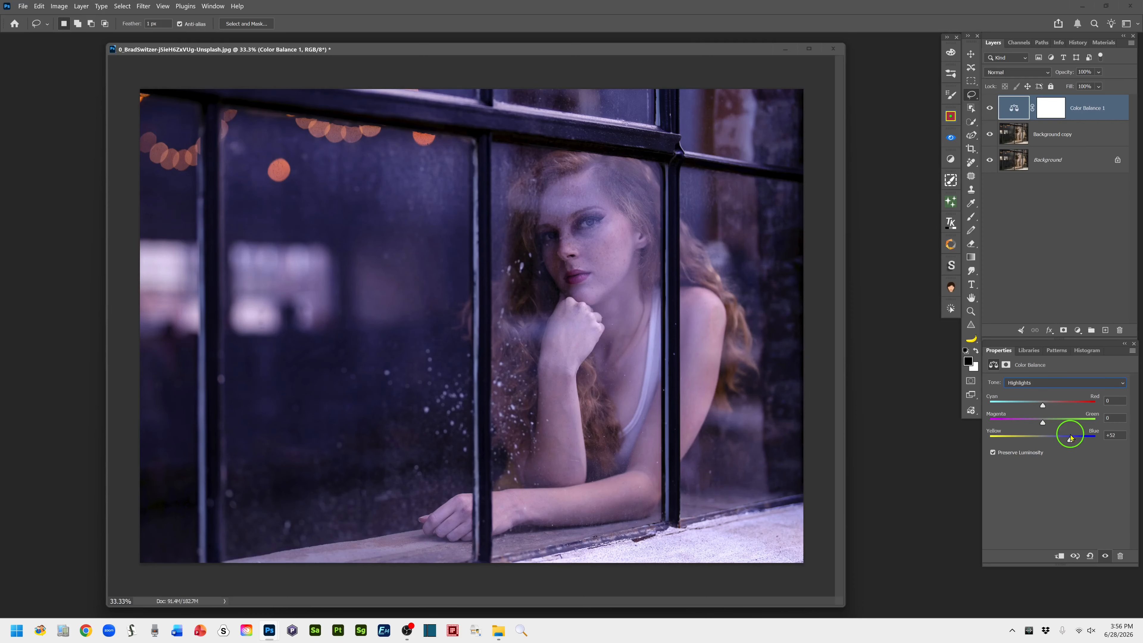
drag(1071, 438, 1070, 440)
drag(1045, 409, 1038, 410)
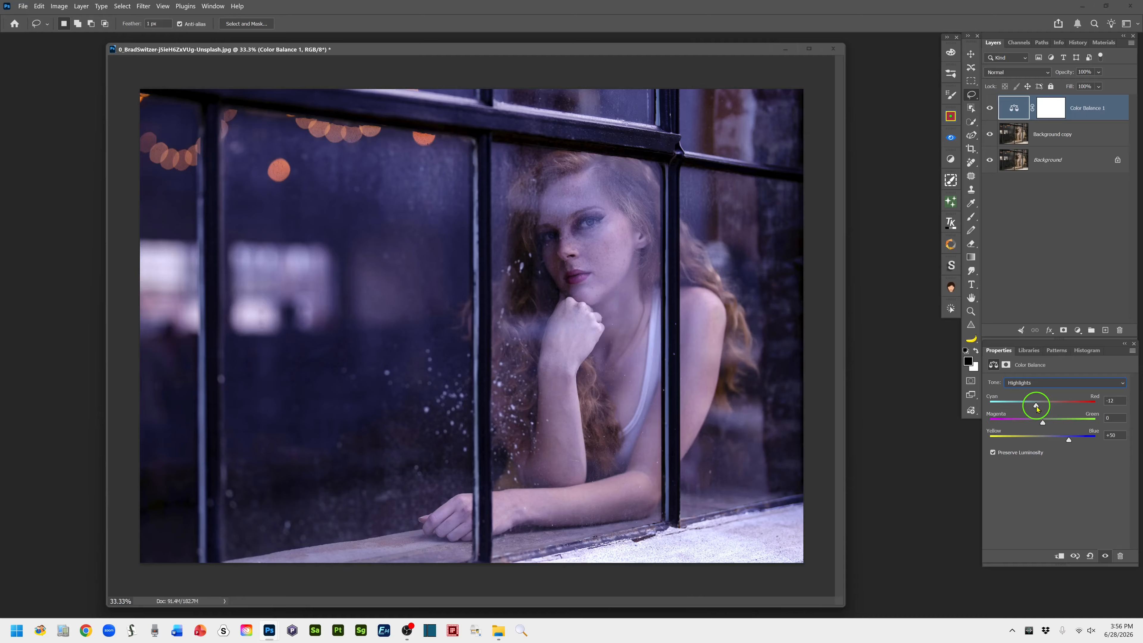
drag(1037, 409, 1036, 409)
drag(1035, 409, 1034, 408)
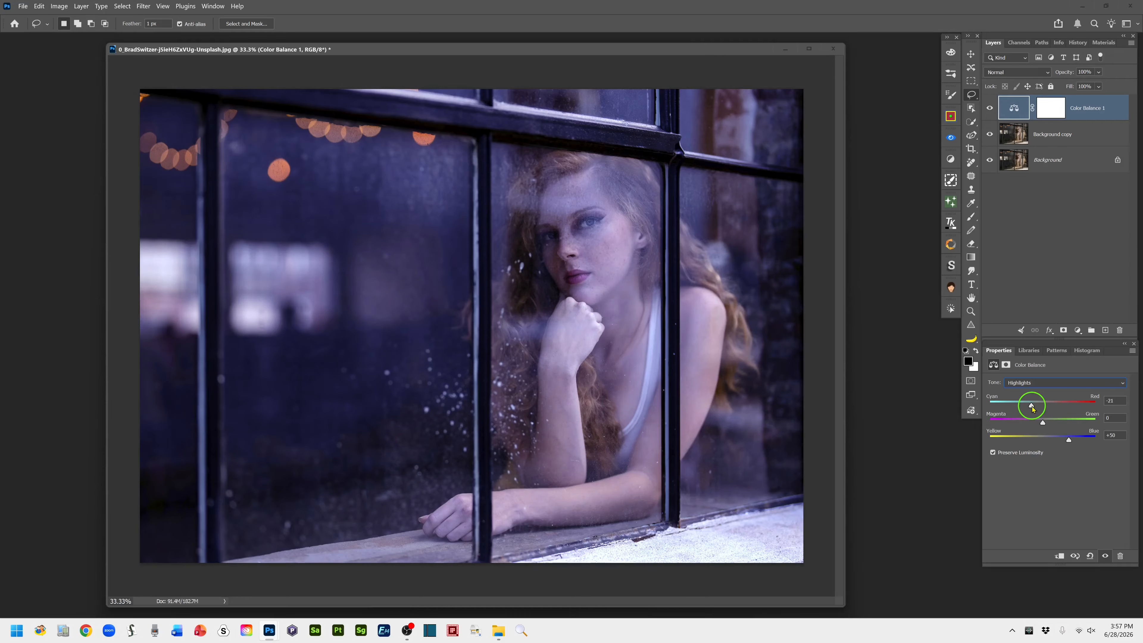
click(1108, 399)
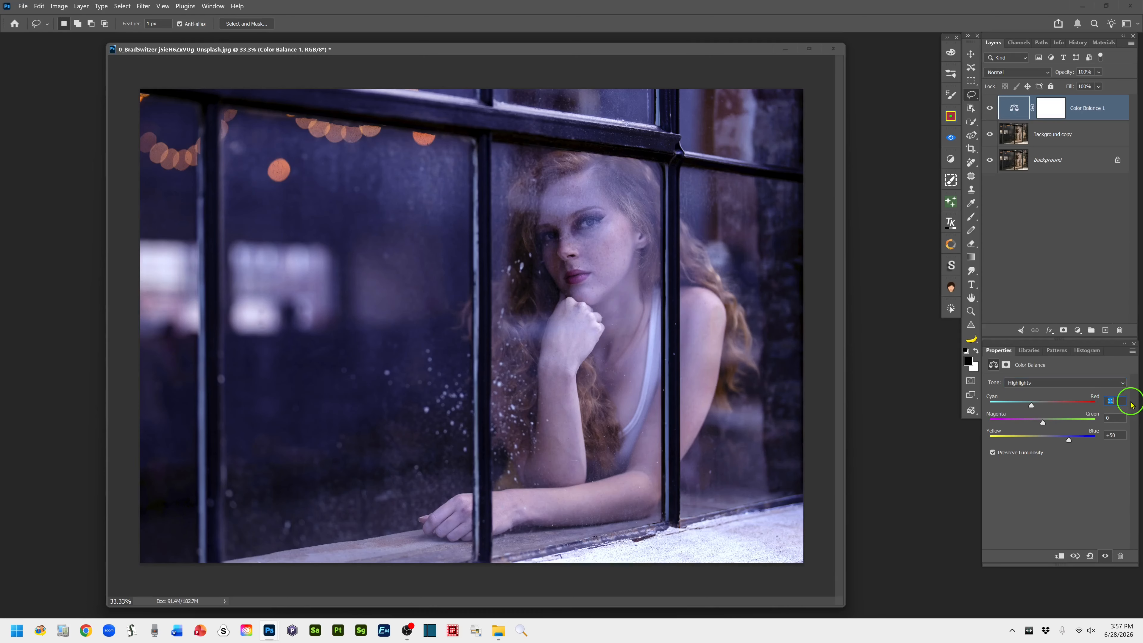
text(-20)
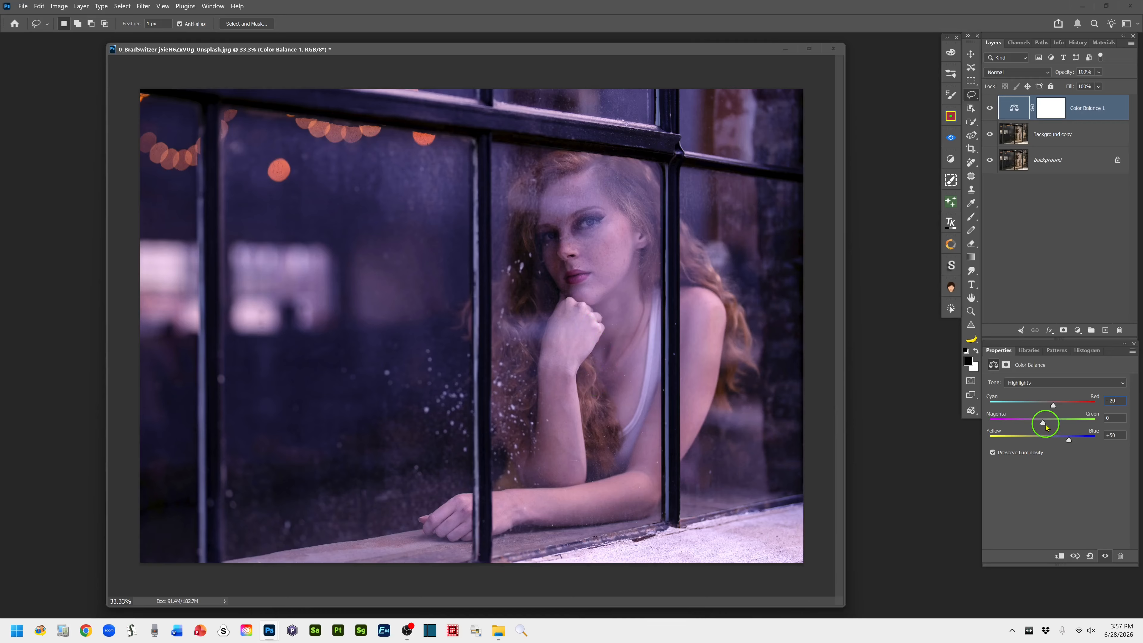
Shift the Color Balance highlights toward green and set their Yellow-Blue value to 50
drag(1044, 424, 1058, 427)
drag(1057, 425, 1070, 440)
drag(1123, 435, 1047, 437)
text(50)
Add a Hue/Saturation adjustment layer above Color Balance and slightly lower its overall saturation
click(1078, 330)
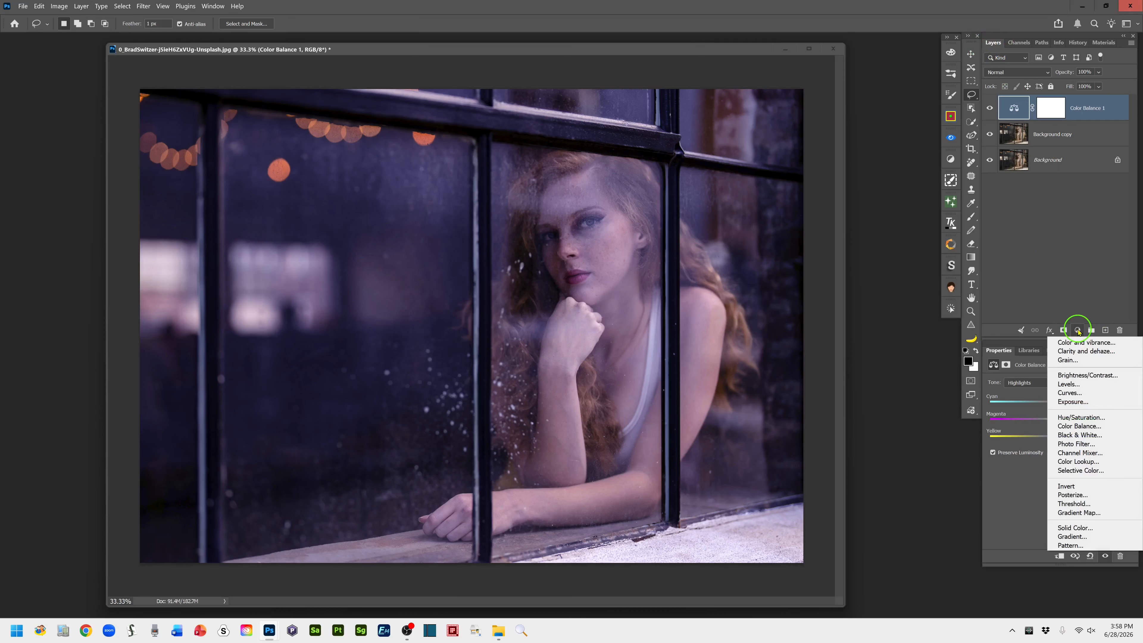
click(1113, 419)
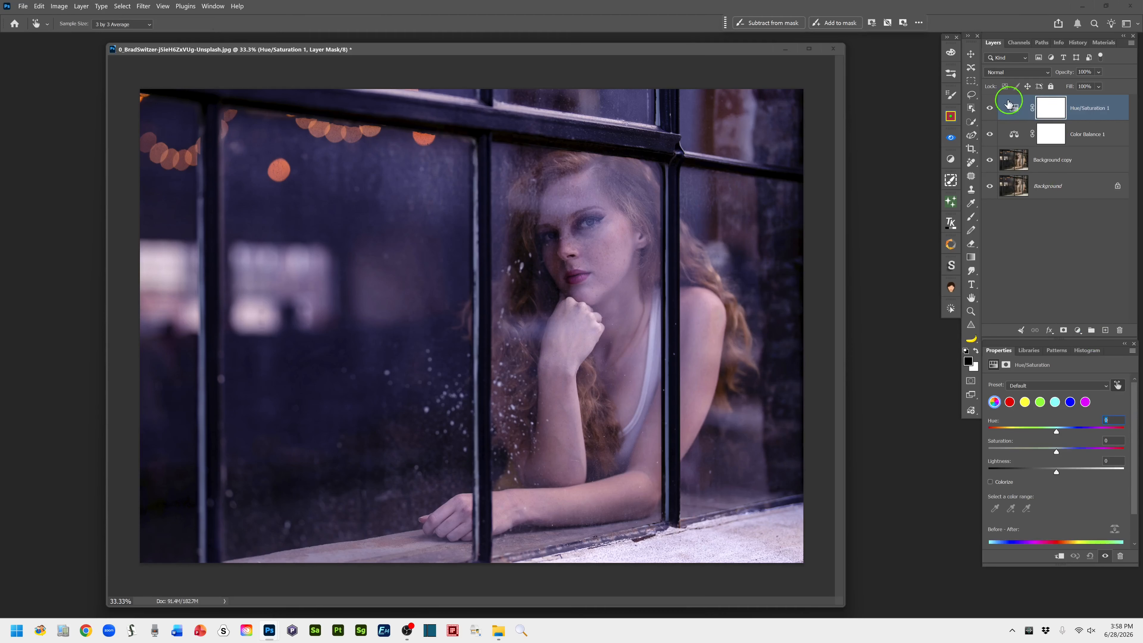
click(1013, 108)
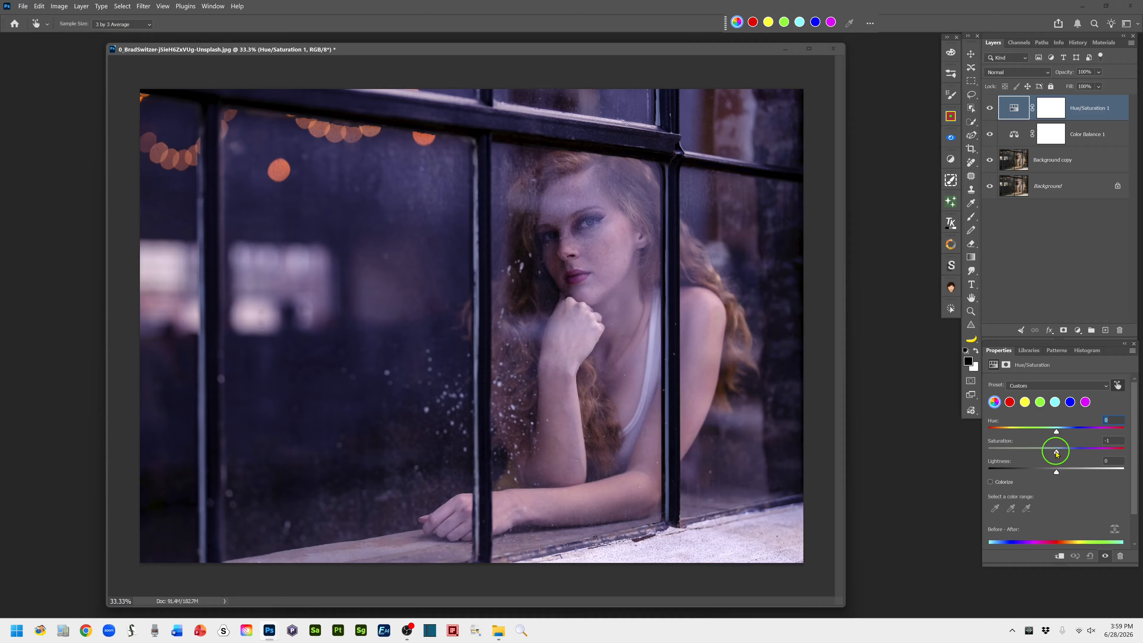
drag(1055, 453, 1052, 453)
Add a Curves adjustment layer, raise its black point to output 12, and compare the image with and without it
click(1078, 331)
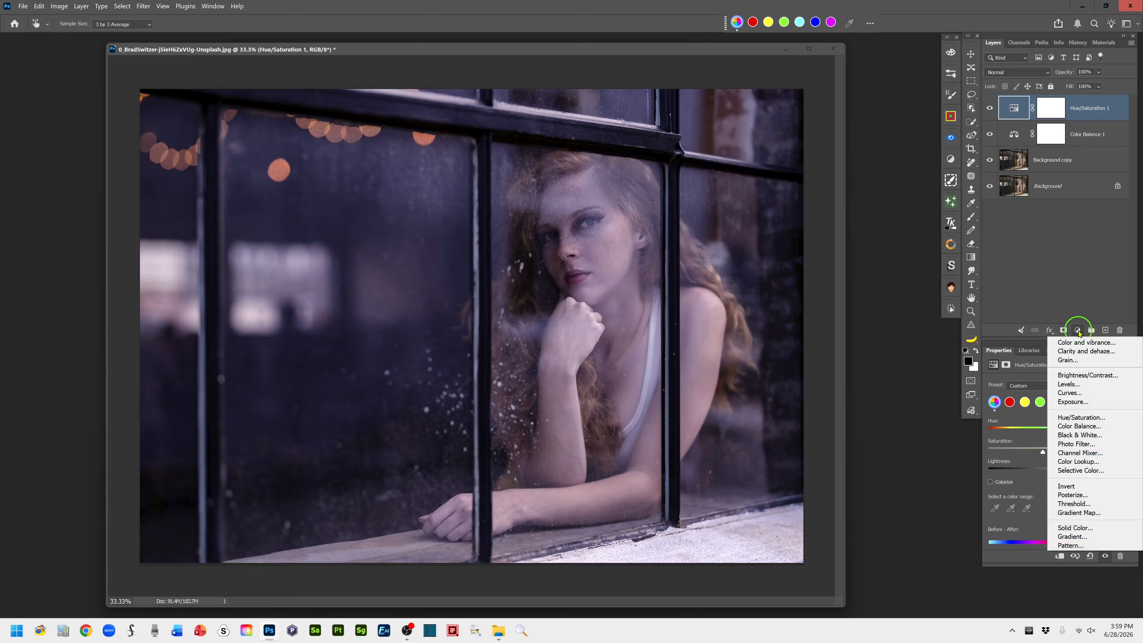
click(1099, 392)
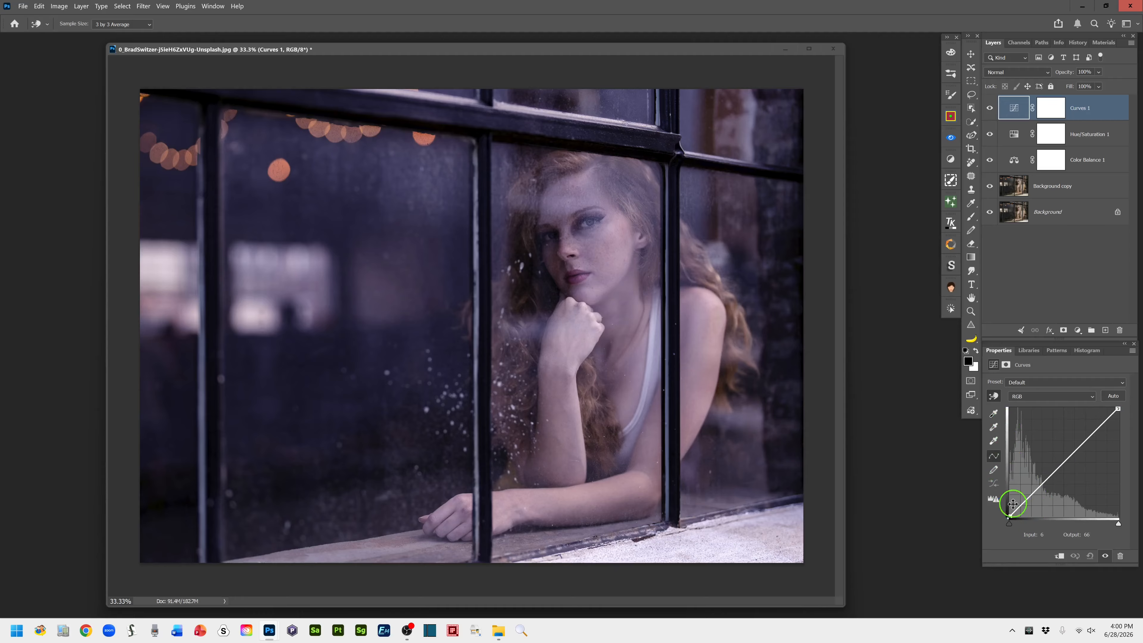
click(1009, 515)
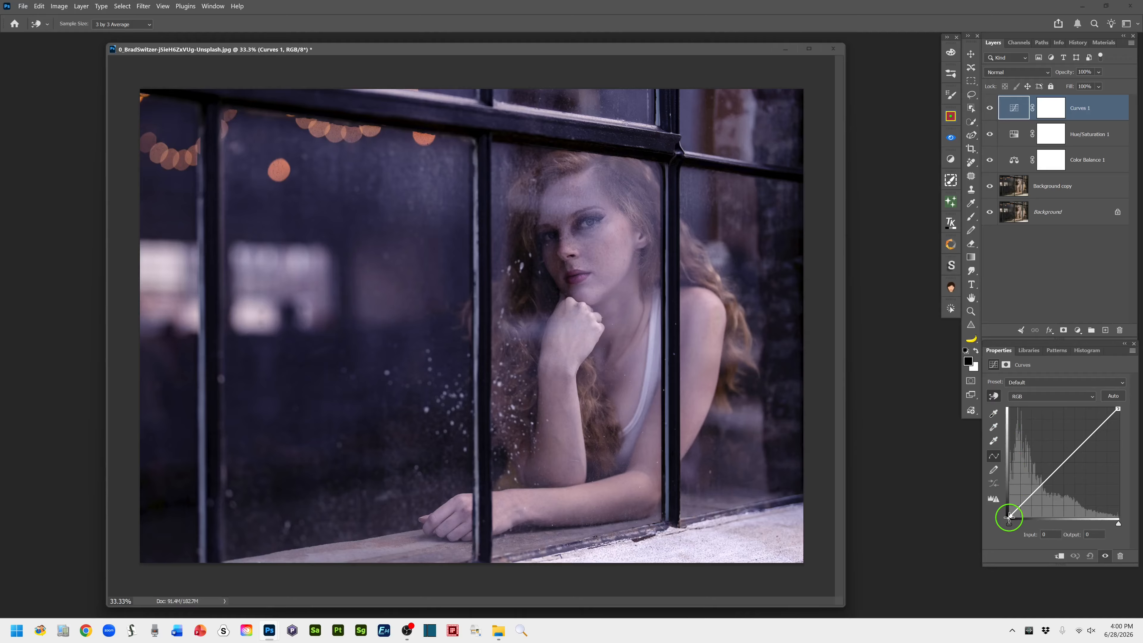
drag(1010, 516, 1009, 511)
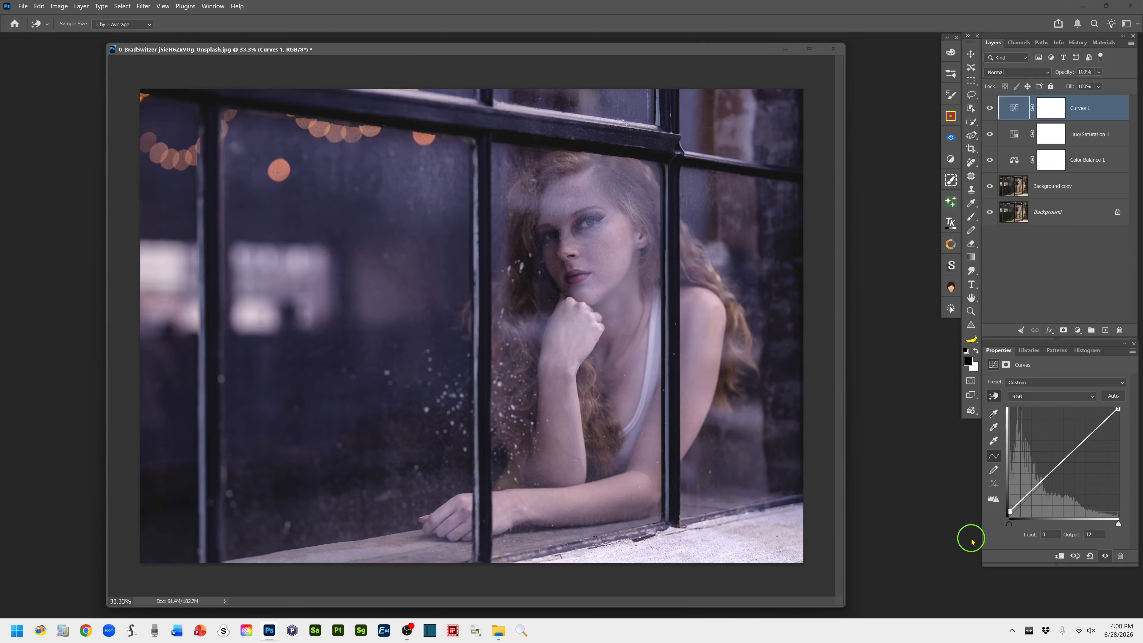
click(990, 110)
click(990, 110)
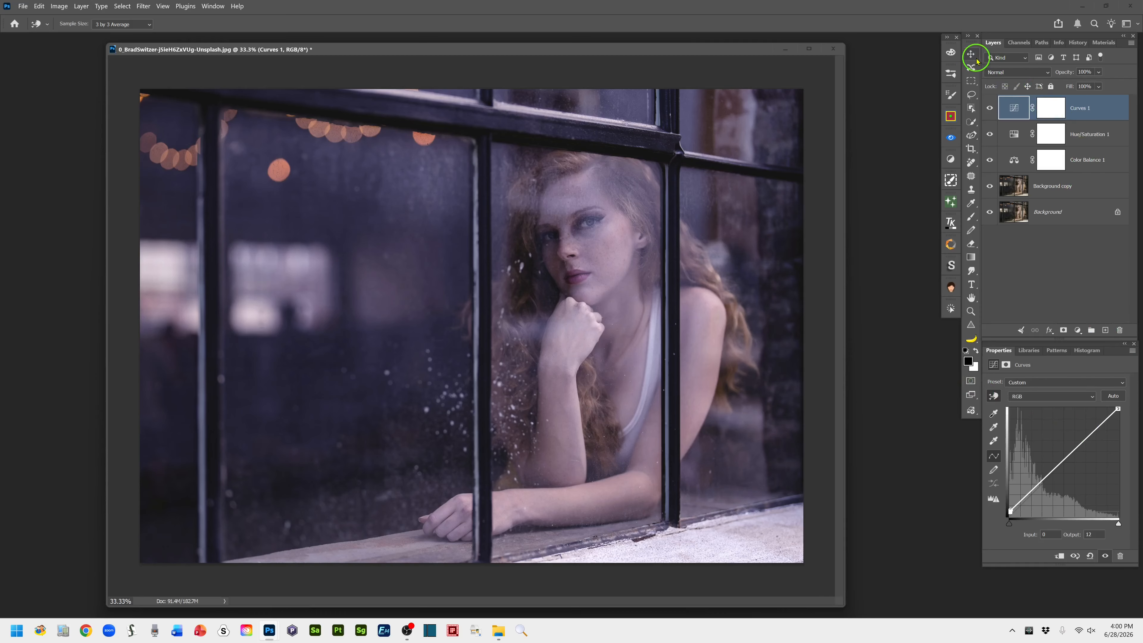
Add a Color Lookup adjustment layer above Curves and load the ICE Blue.cube 3D LUT
click(1078, 331)
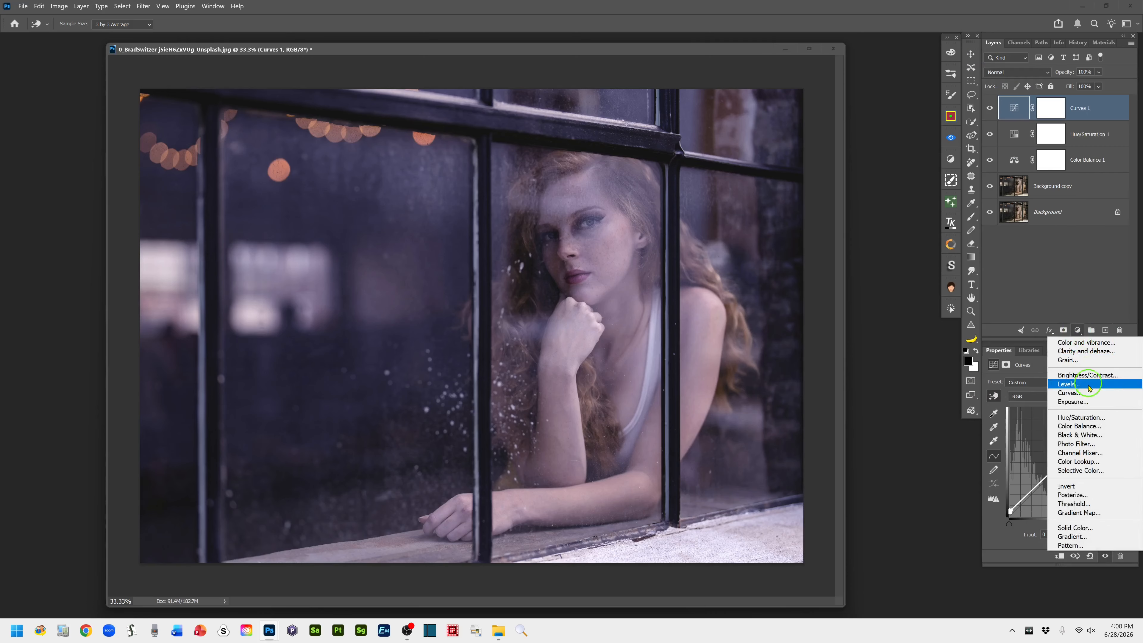
click(1117, 463)
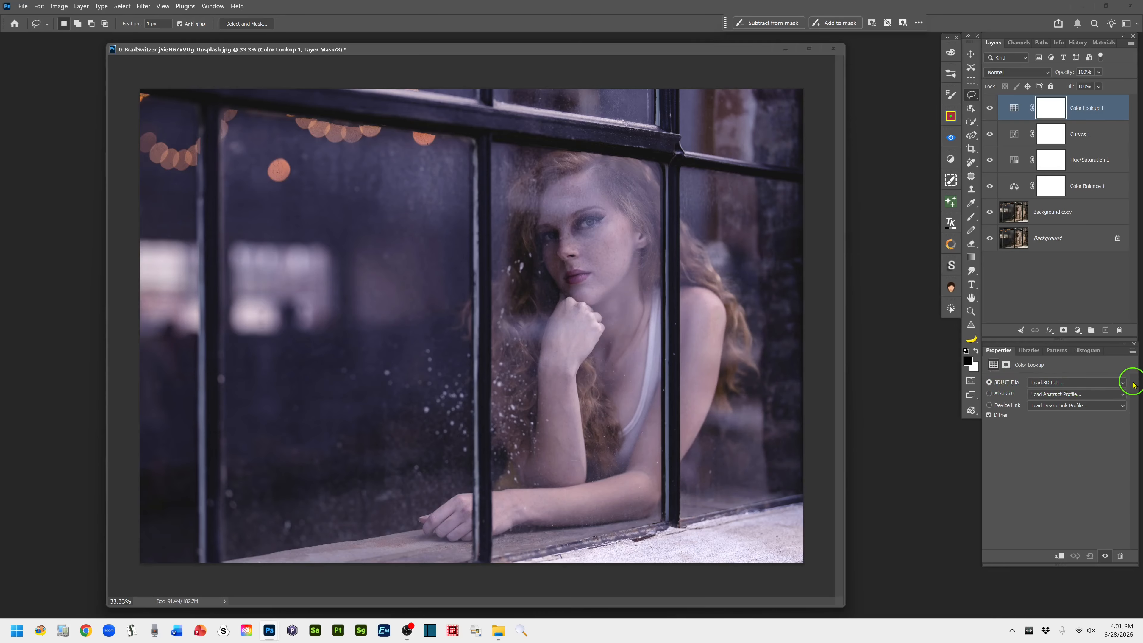
click(1123, 383)
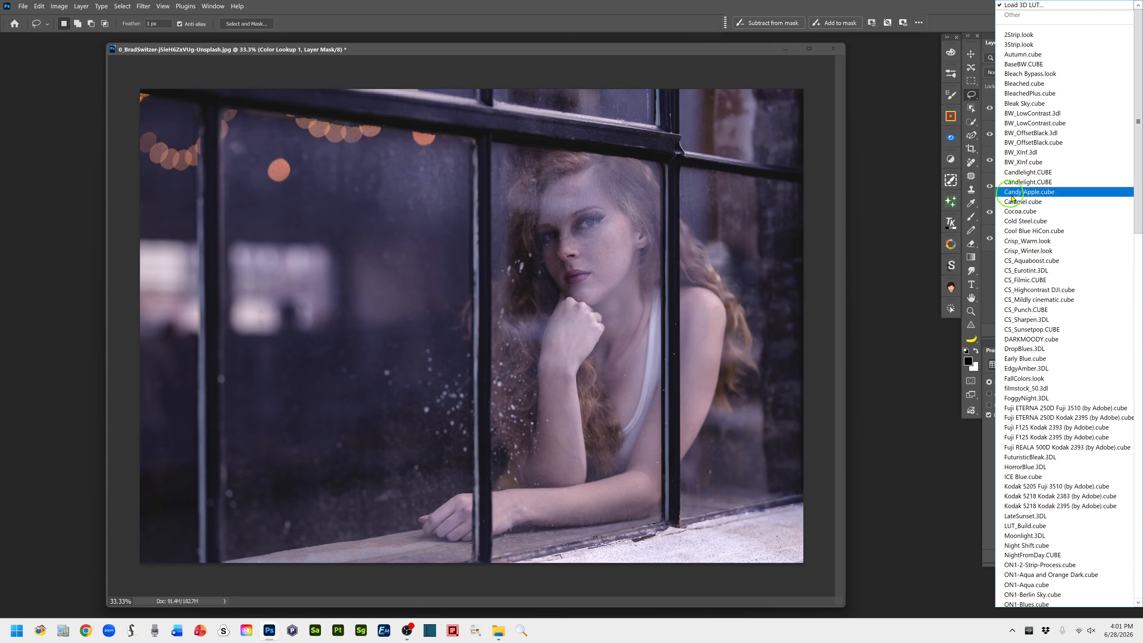
click(1023, 477)
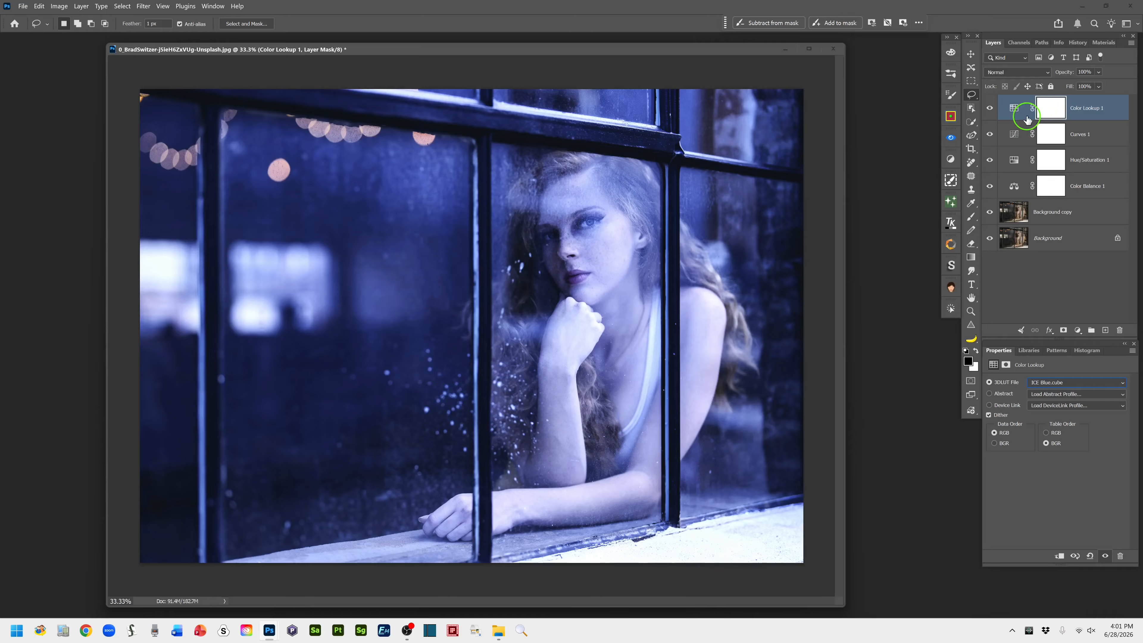
Set the Color Lookup layer's blending mode to Multiply and reduce its opacity to 55%
click(1014, 108)
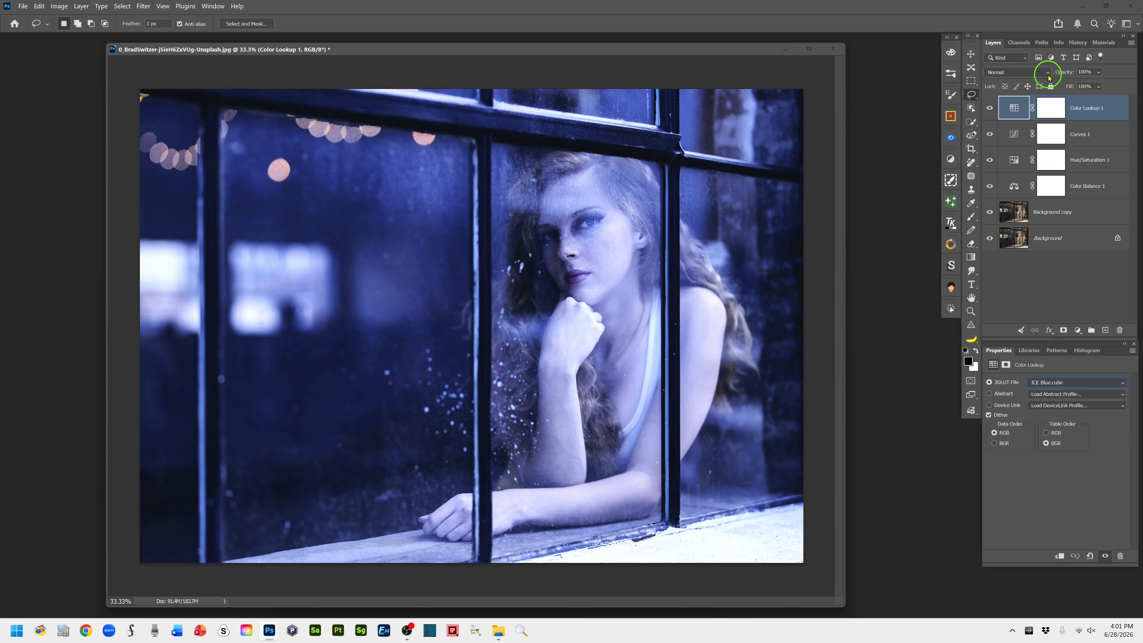
click(1048, 73)
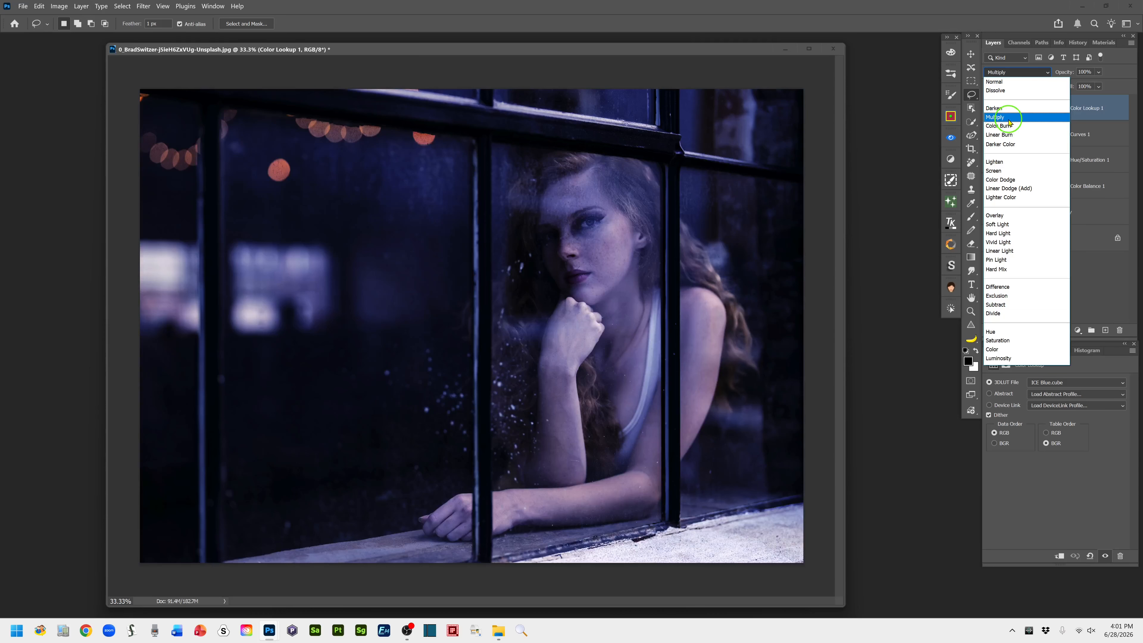
click(1010, 119)
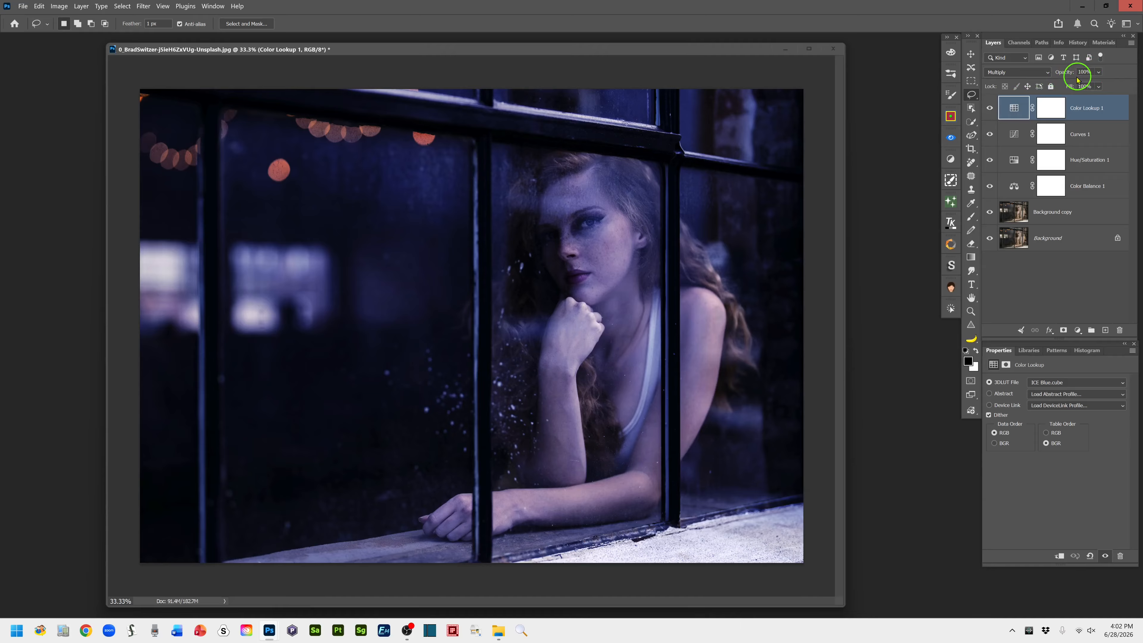
click(1099, 73)
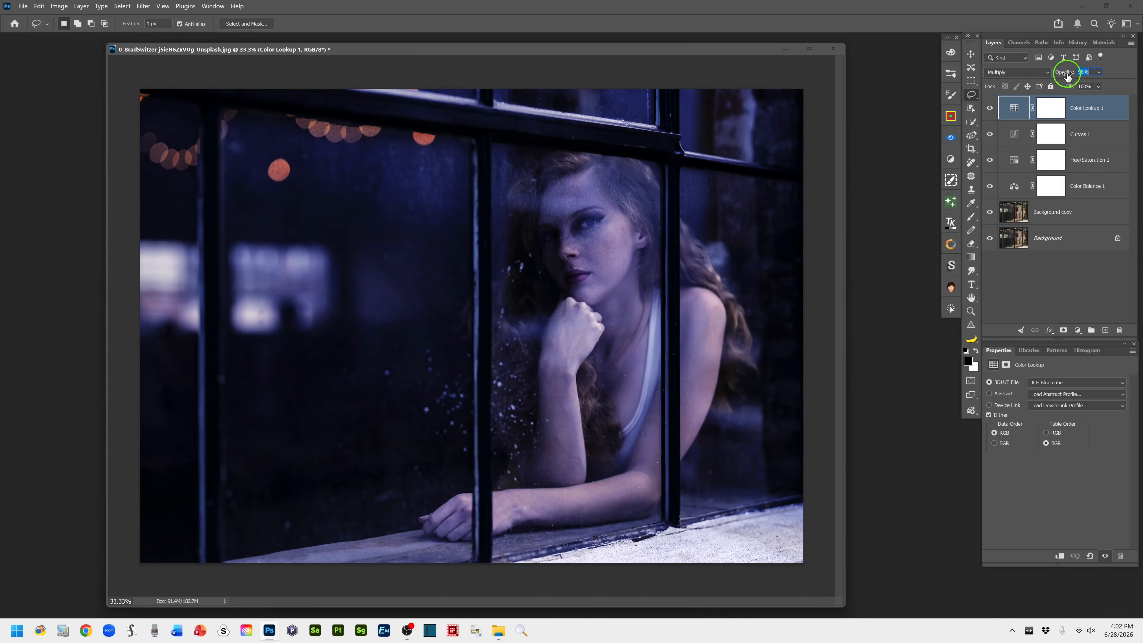
drag(1068, 76, 1042, 77)
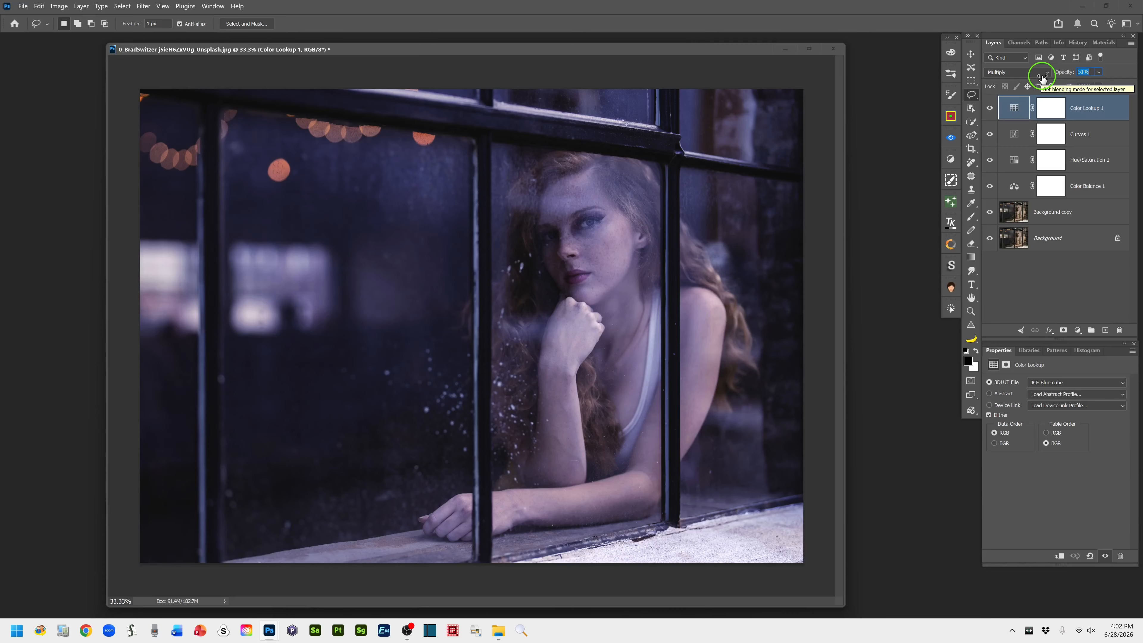
mouse_move(1042, 77)
mouse_down()
mouse_move(1014, 87)
mouse_move(1041, 82)
mouse_up()
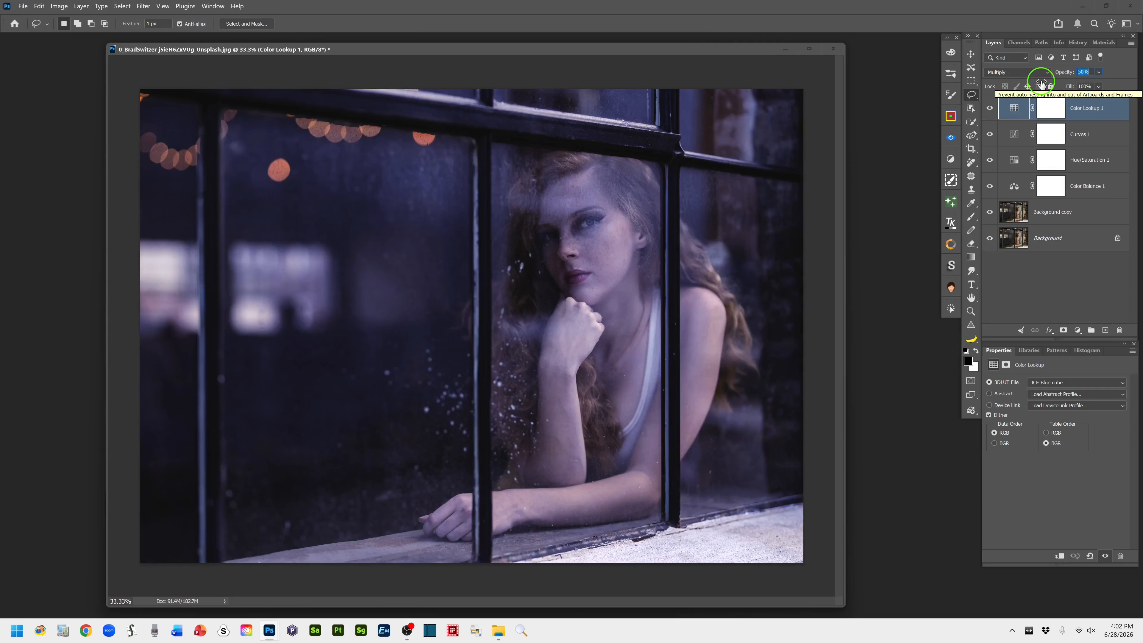
drag(1042, 82, 1044, 80)
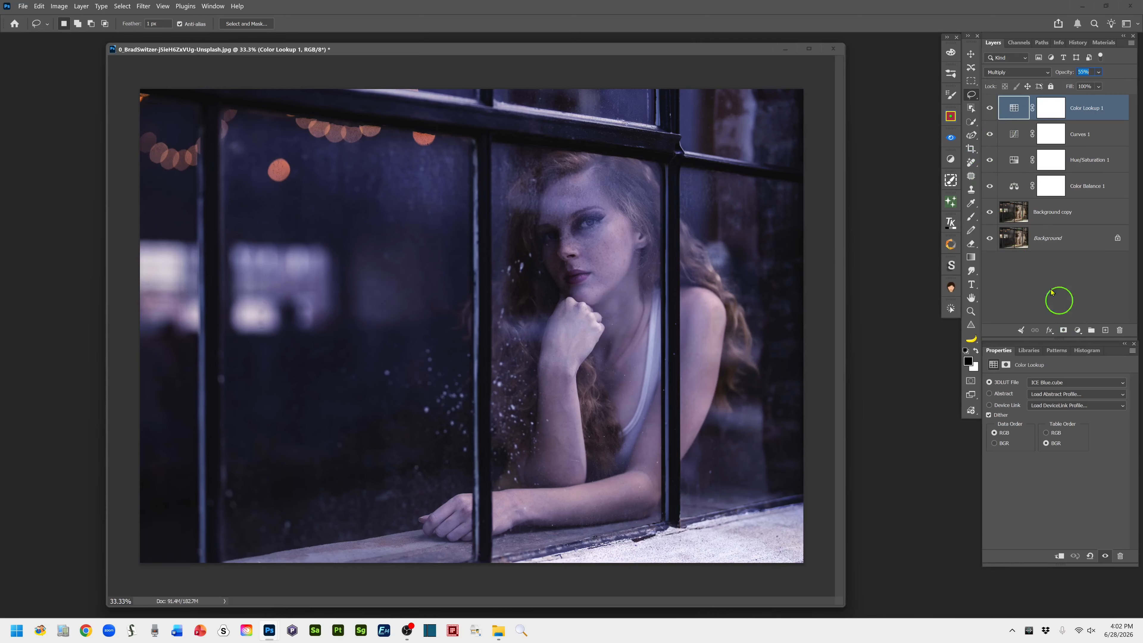
Stamp all visible layers onto a new layer above Color Lookup 1 and name it "stamp layer"
click(1106, 332)
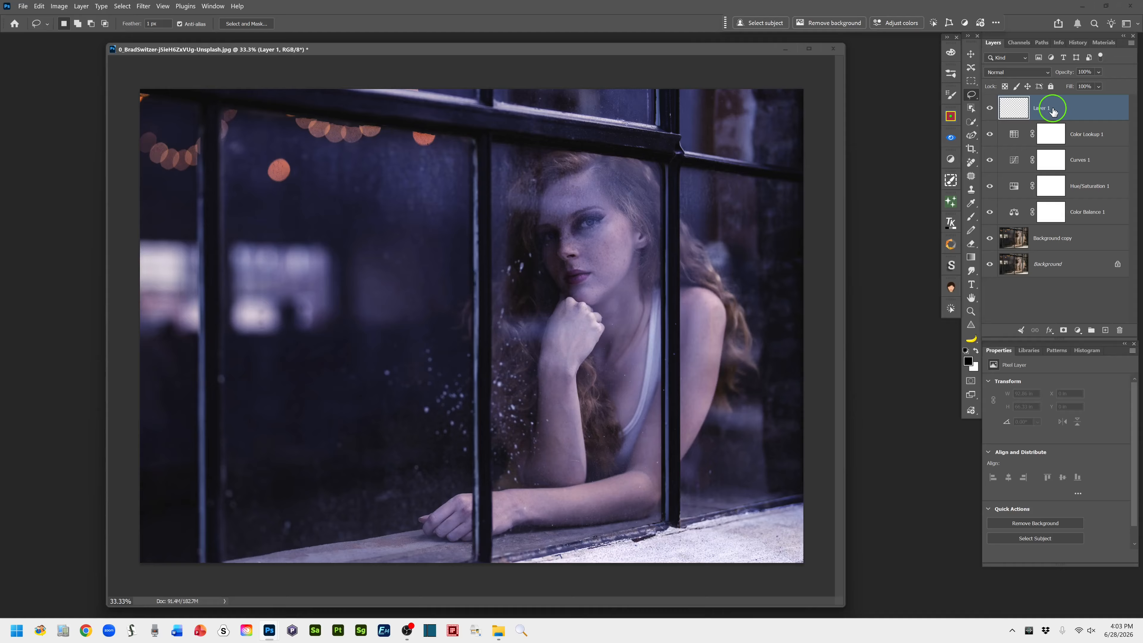
key(ctrl+shift+alt+e)
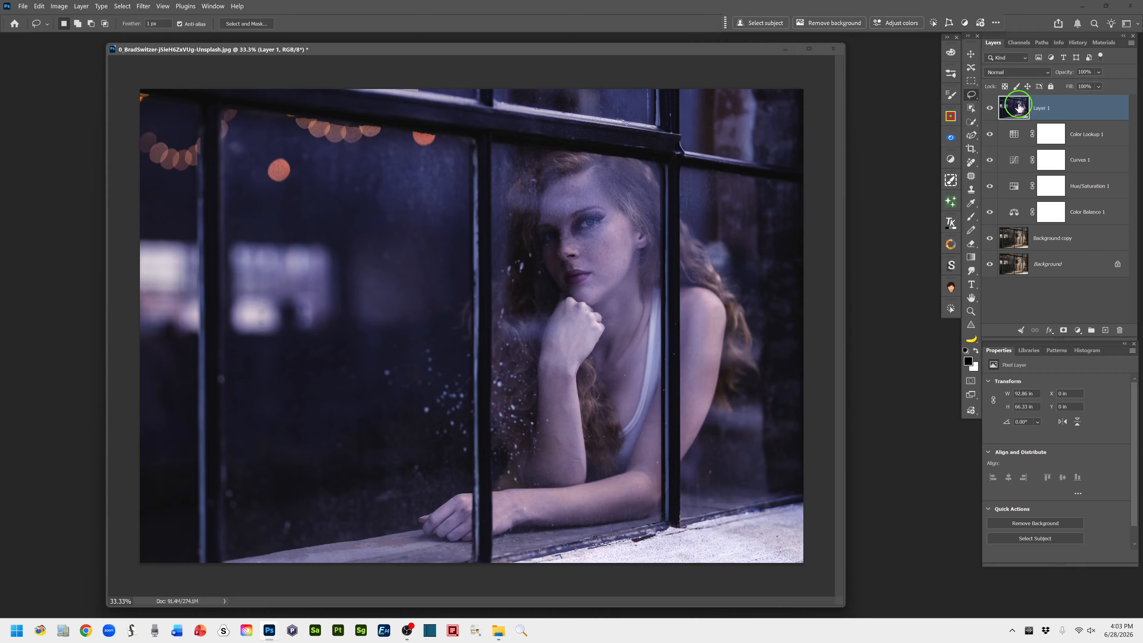
double_click(1041, 108)
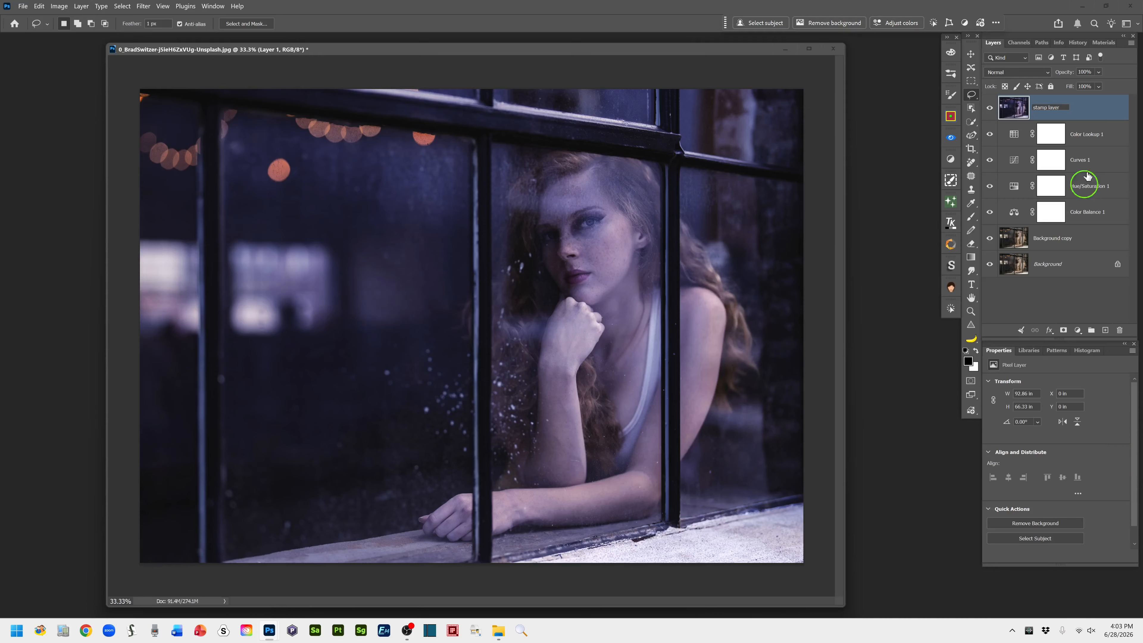
click(1101, 110)
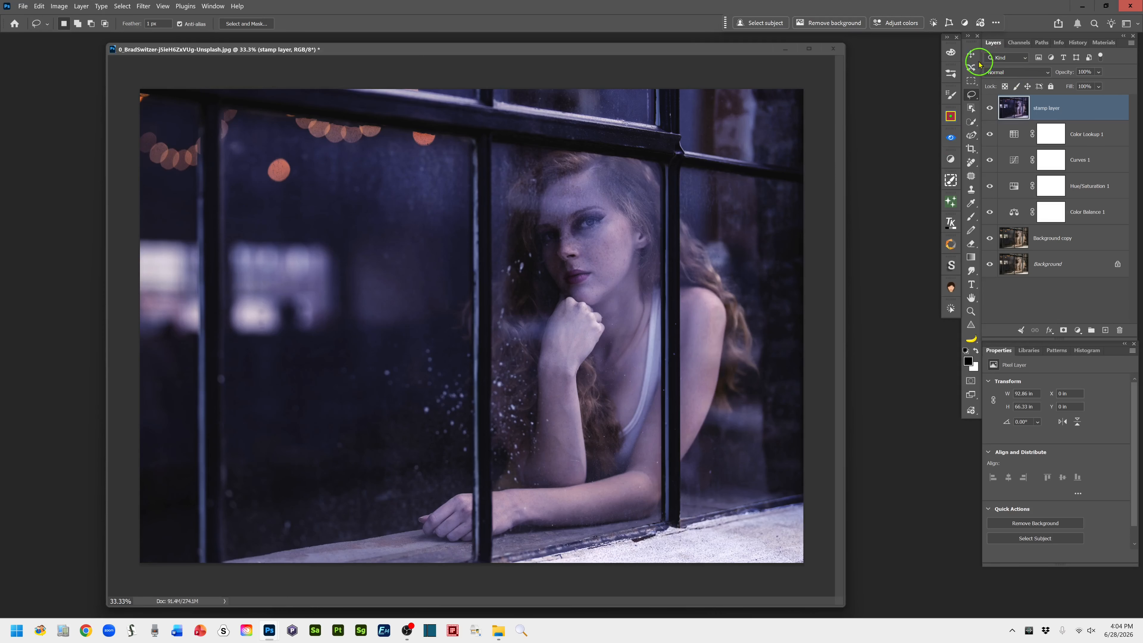
Select the woman's skin with people detection, choosing Nose, Ears, Facial skin, Upper body skin, Arms and Hands
click(971, 109)
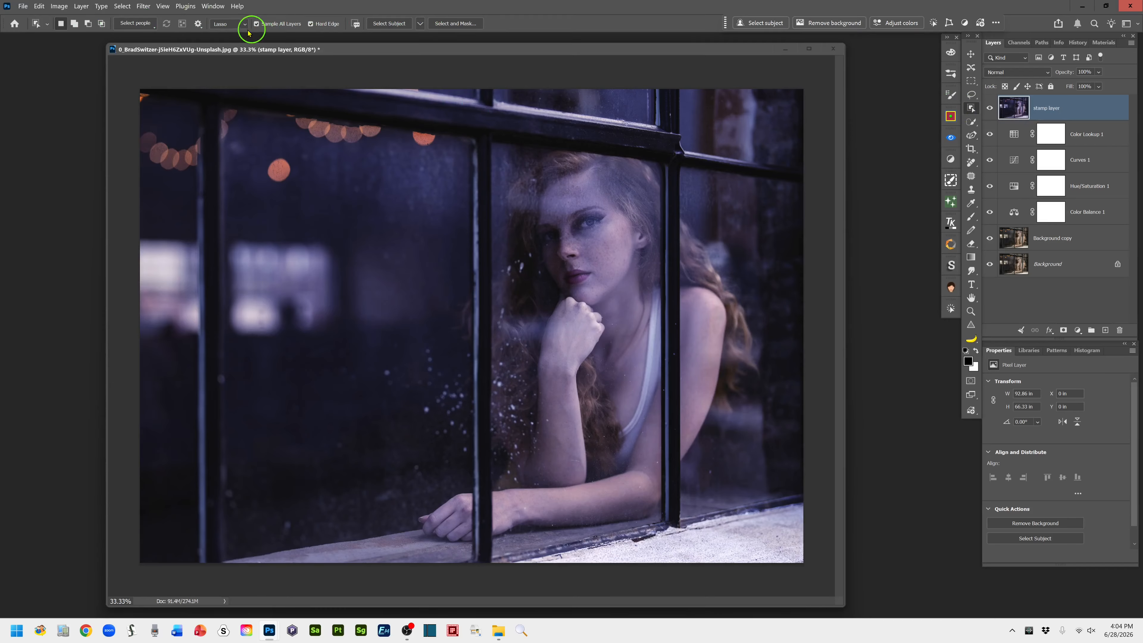
click(145, 25)
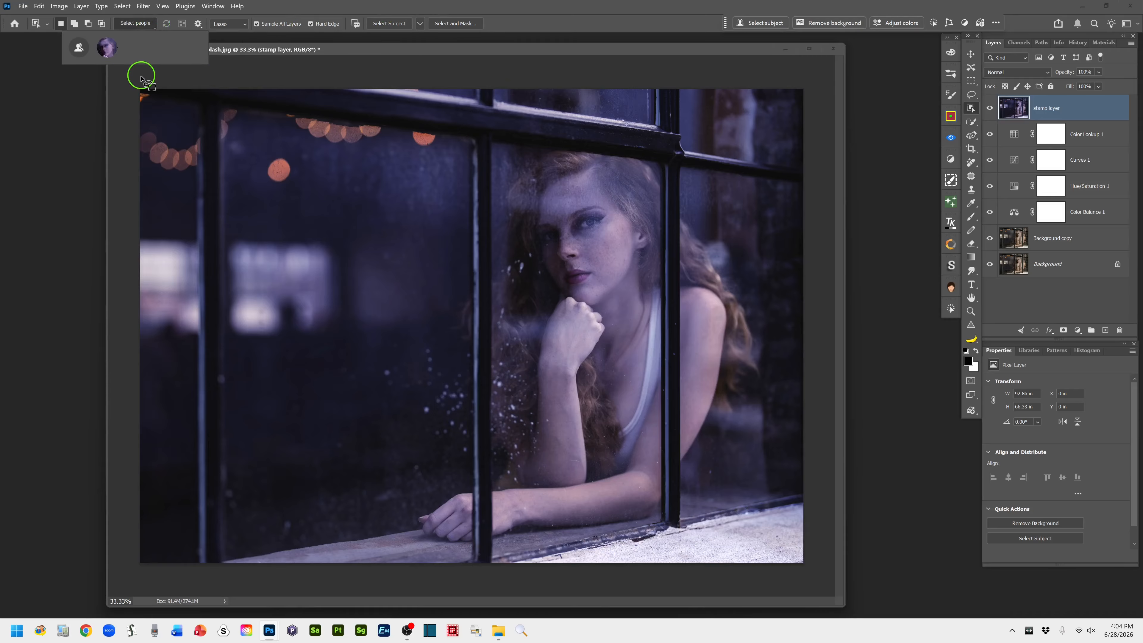
mouse_move(95, 62)
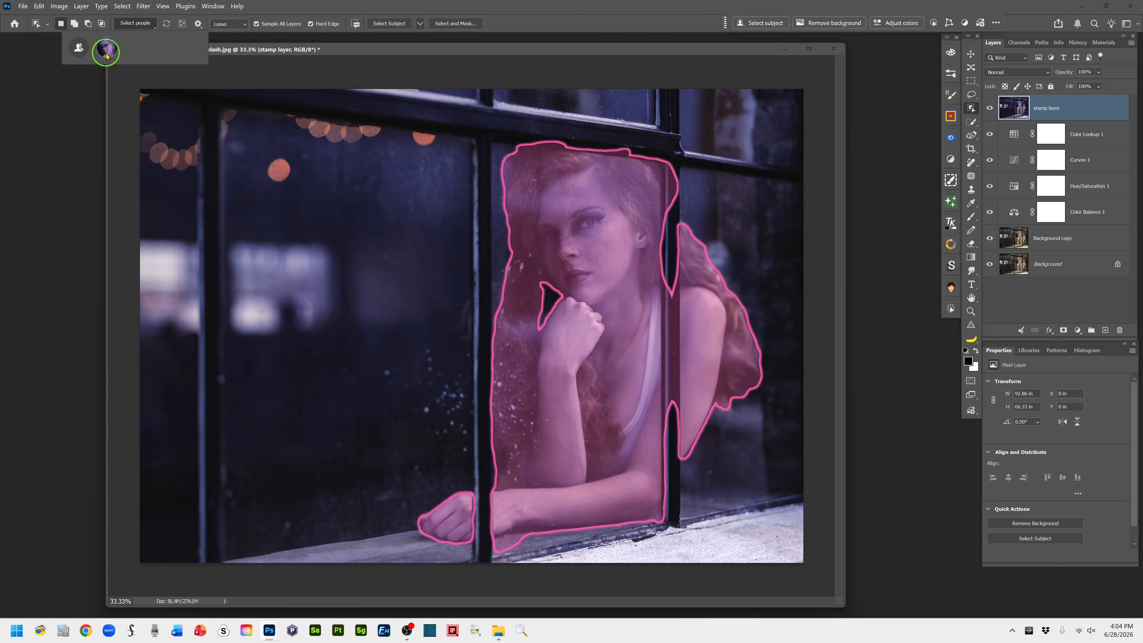
click(107, 53)
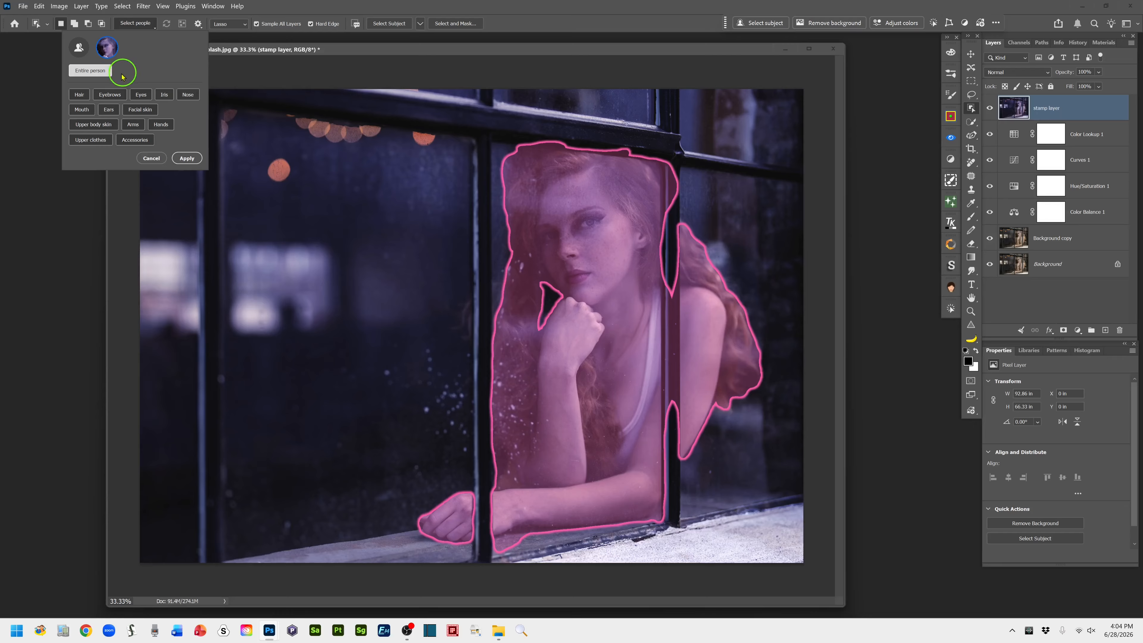
click(187, 95)
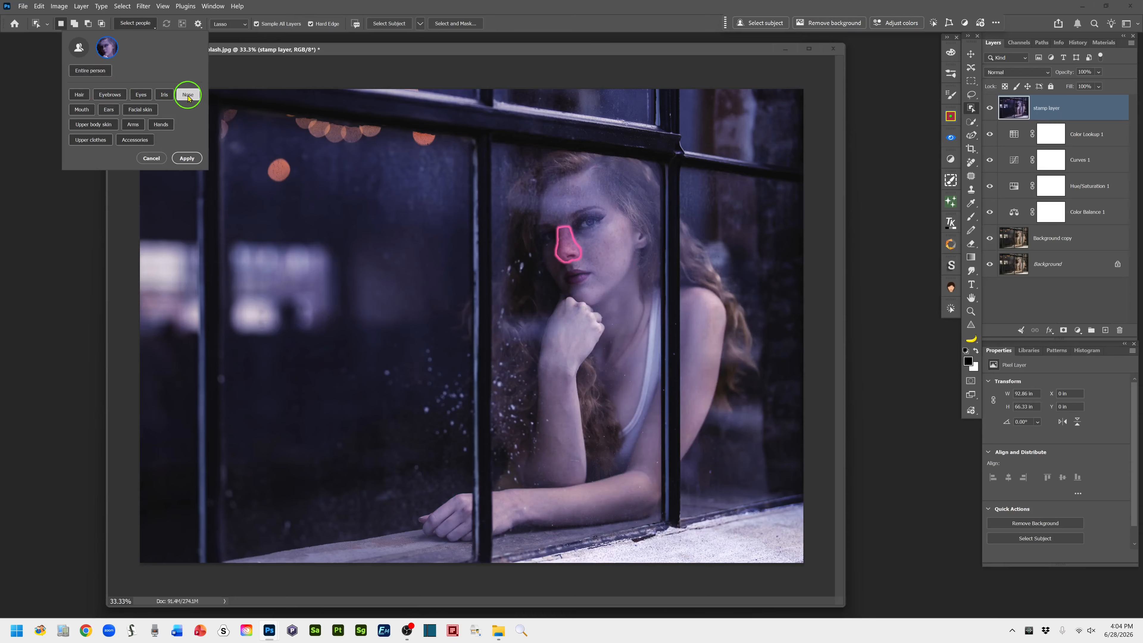
click(109, 110)
click(142, 110)
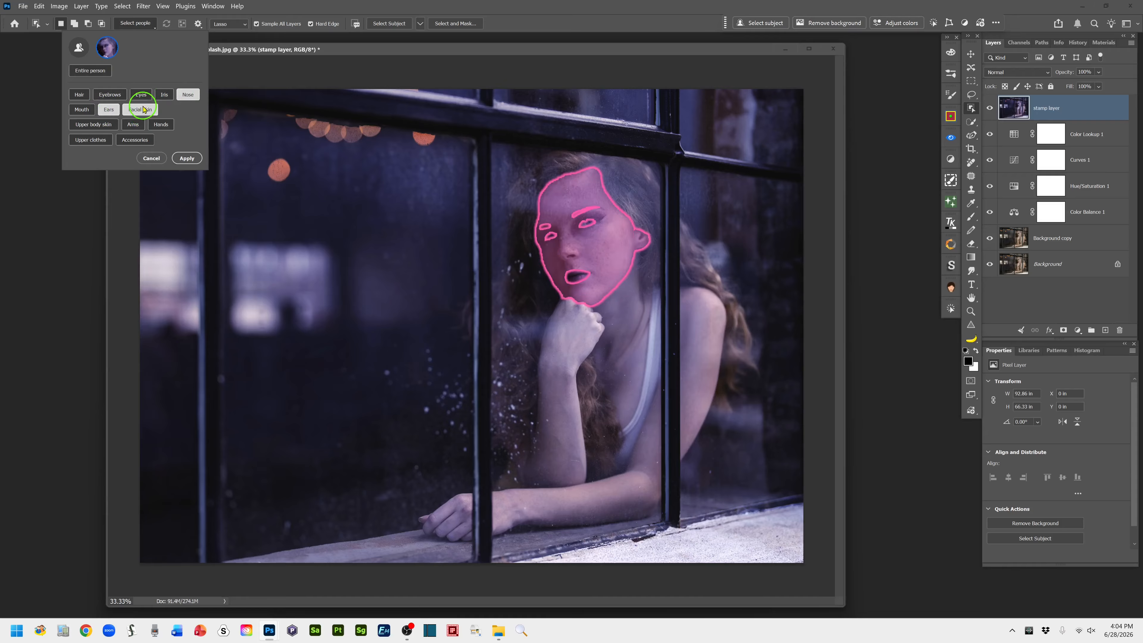
click(92, 122)
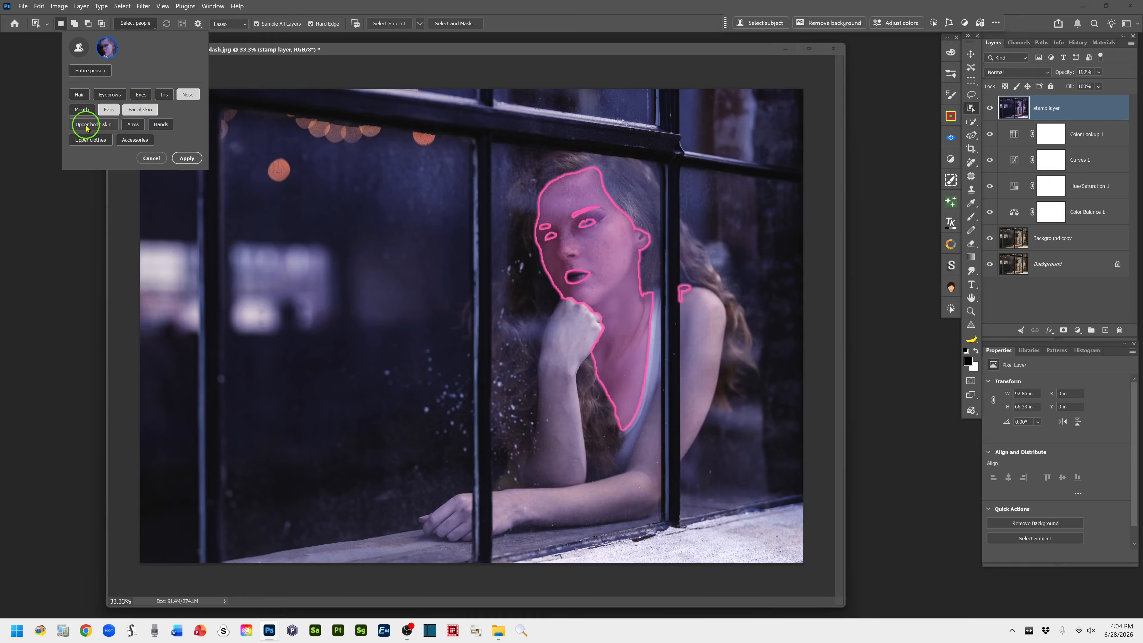
click(133, 126)
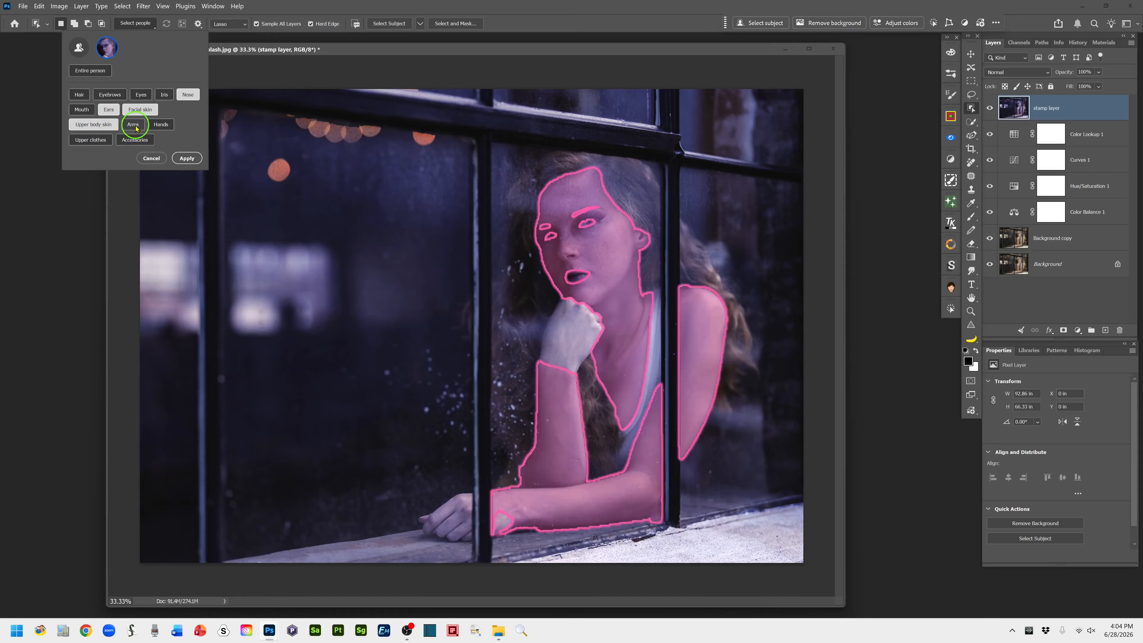
click(159, 127)
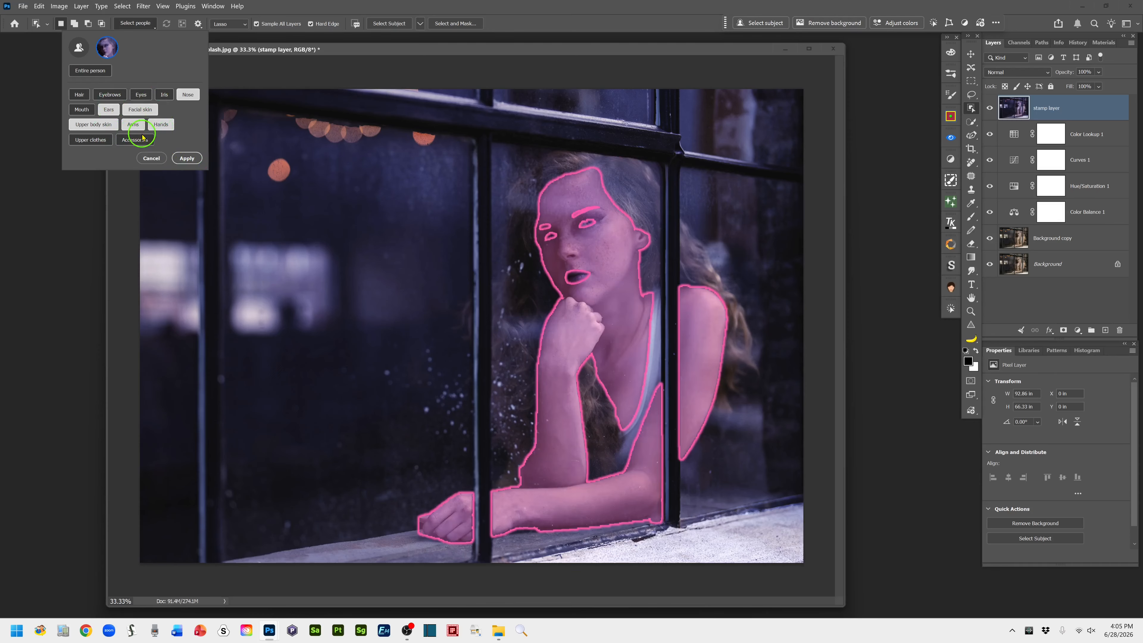
click(187, 159)
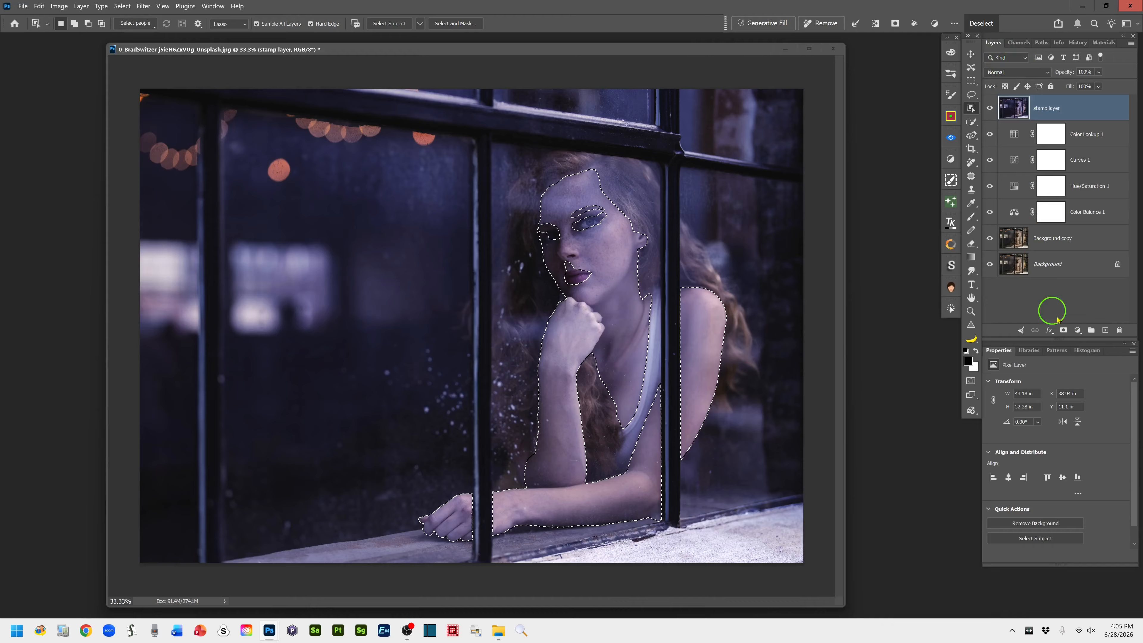
Add a Solid Color fill layer limited to the skin selection and give it a pale cream yellow
click(1077, 332)
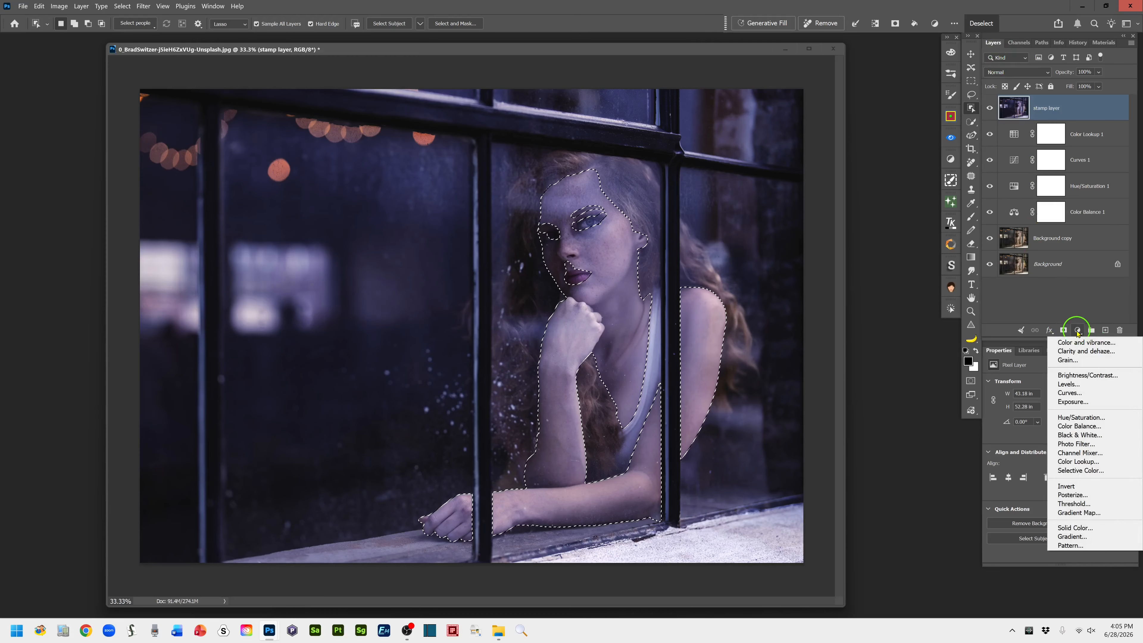
click(1095, 530)
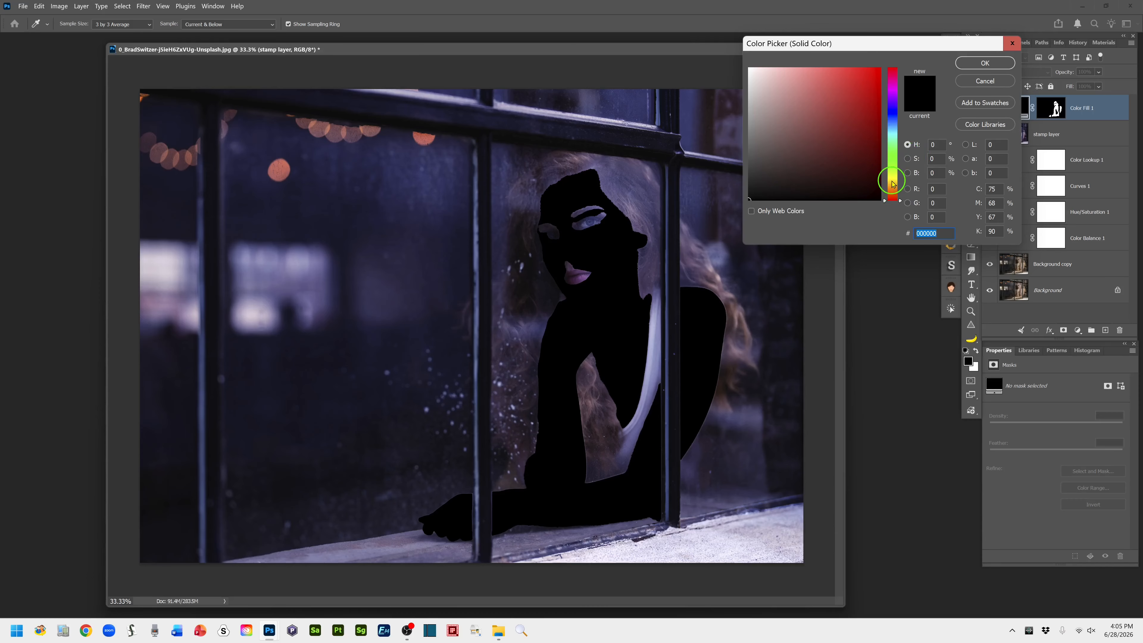
click(892, 181)
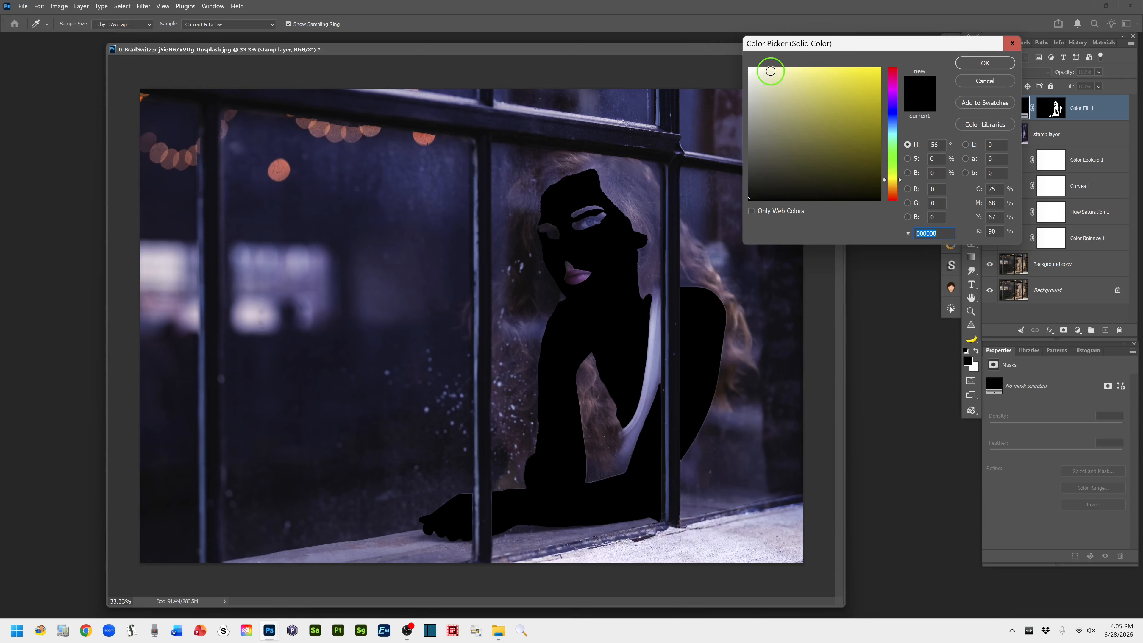
click(772, 71)
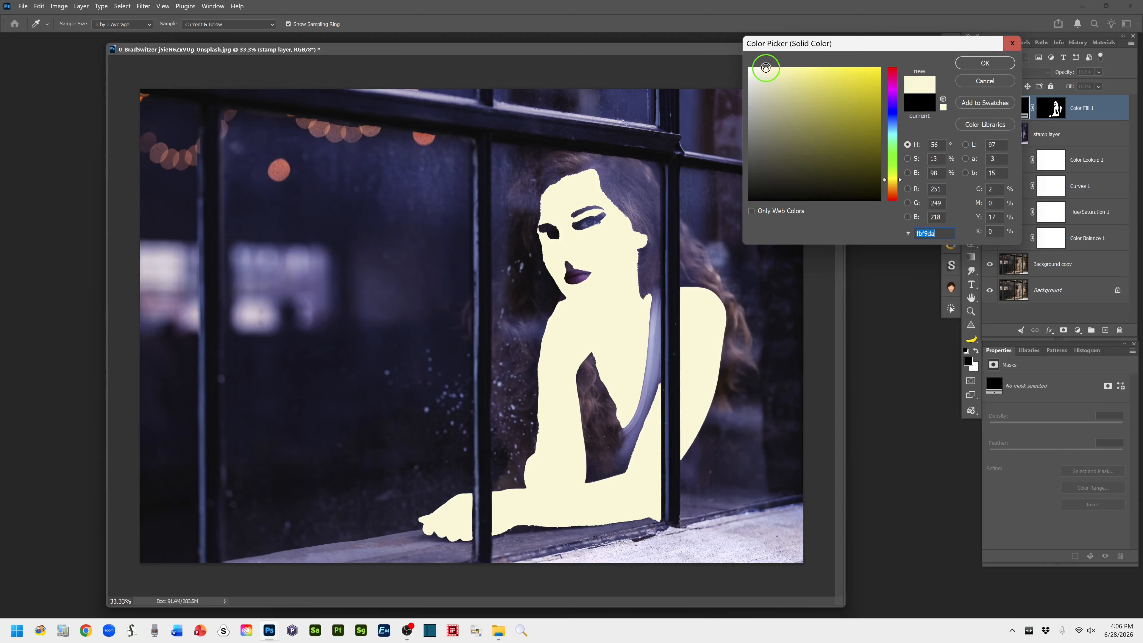
drag(767, 67, 765, 70)
click(979, 63)
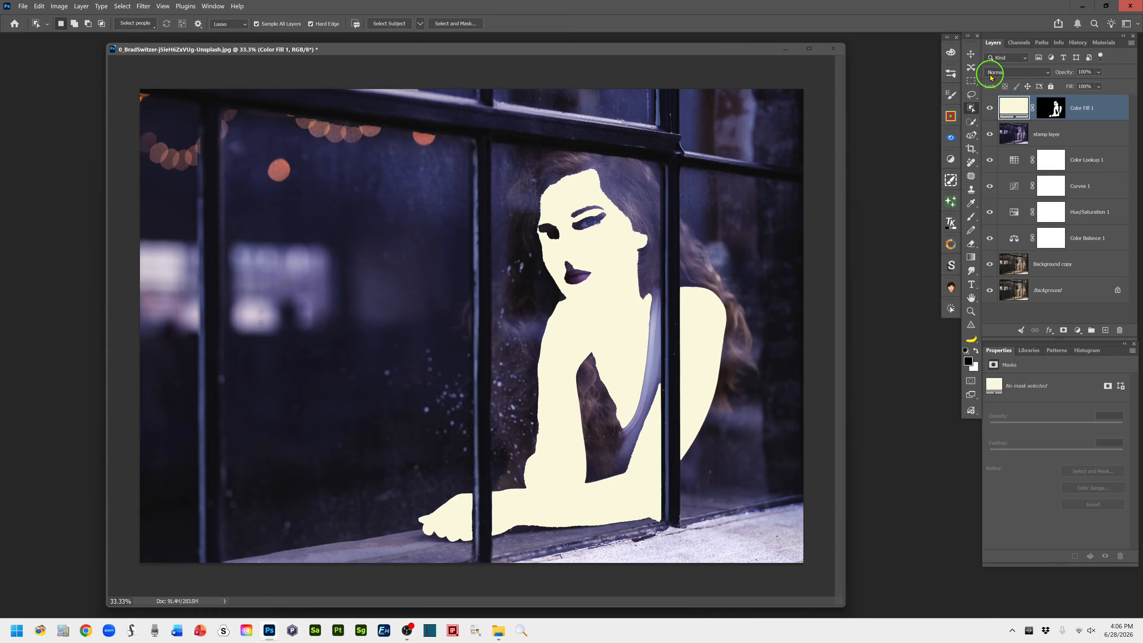
Set the skin fill layer's blending mode to Color and reduce its opacity to about 28%
click(1047, 73)
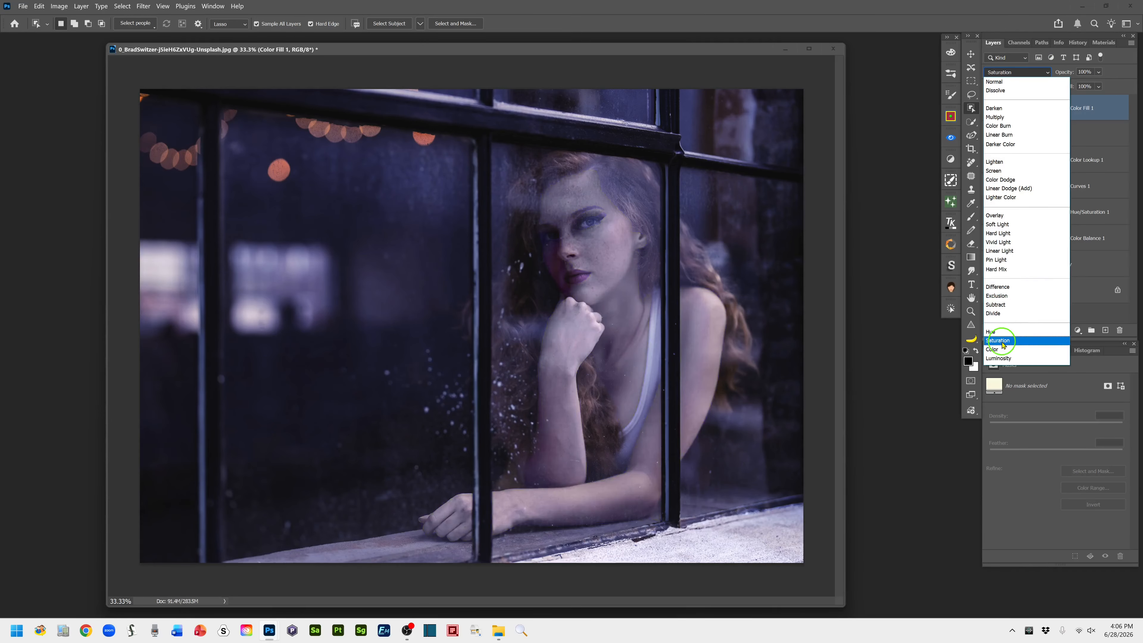
click(997, 350)
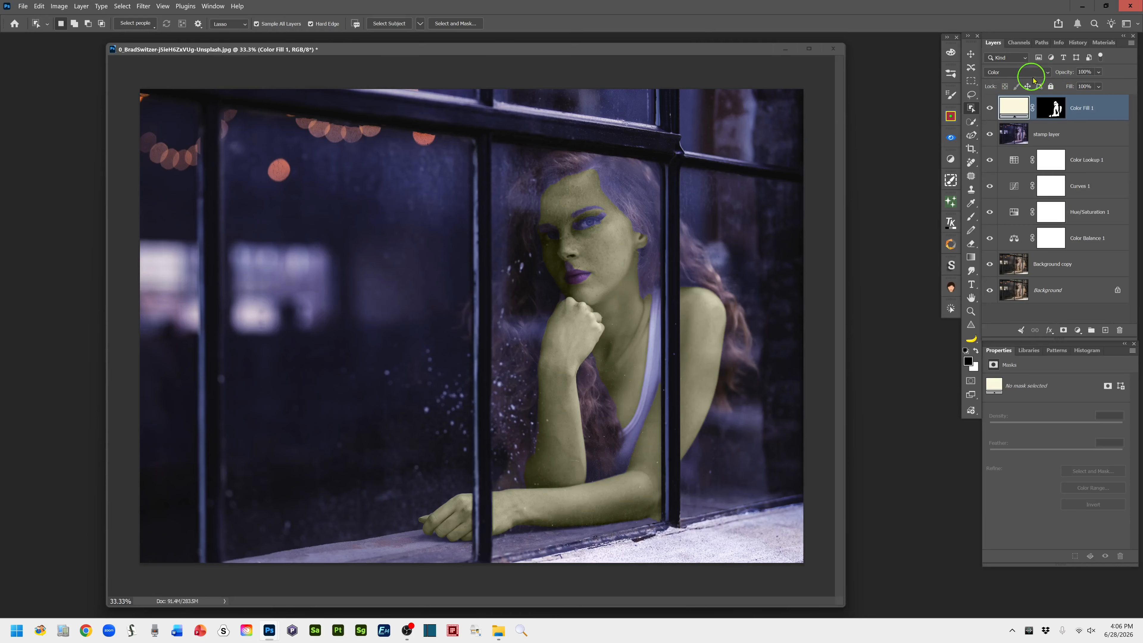
drag(1071, 75, 1030, 71)
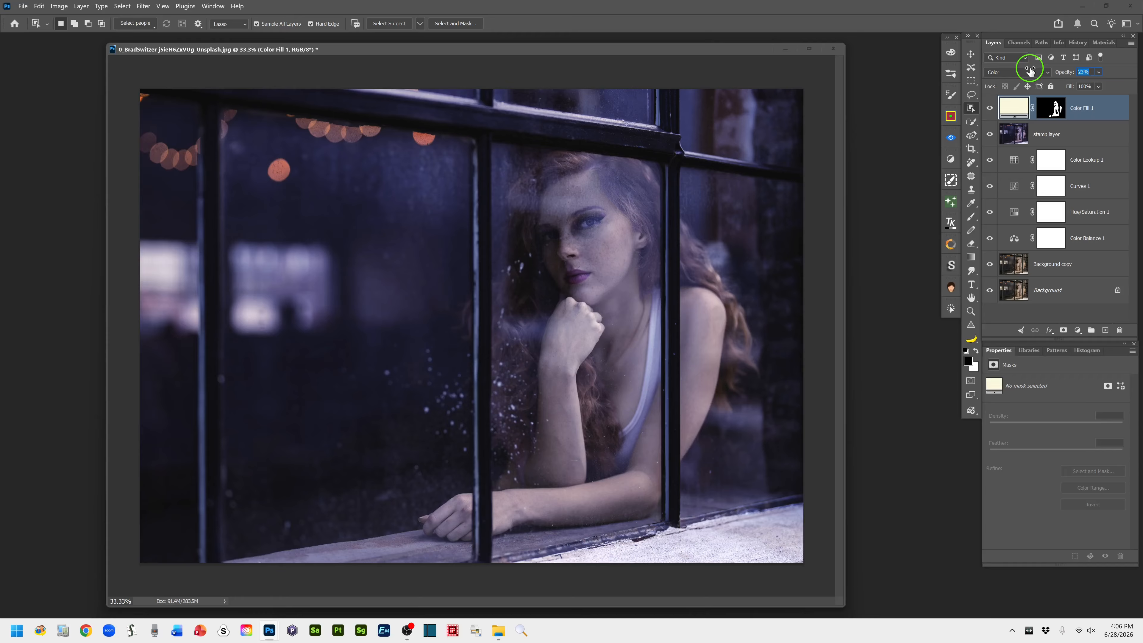
drag(1031, 71, 1034, 71)
drag(1033, 71, 1028, 72)
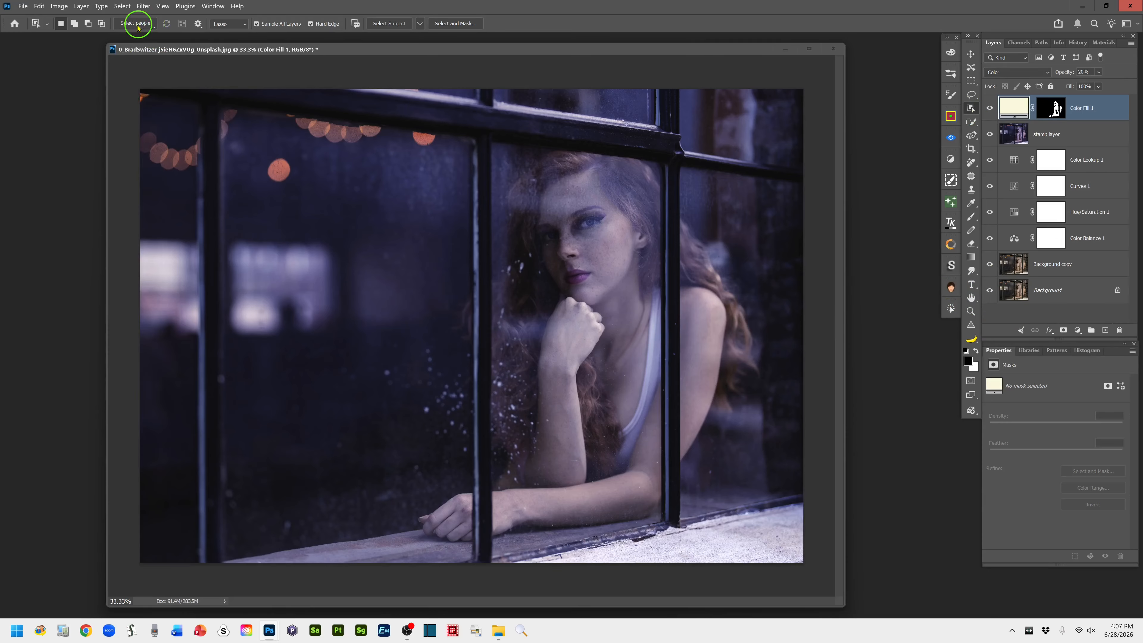
Select the woman's mouth with people detection, add a Color Balance adjustment layer limited to it, and check its mask
click(153, 28)
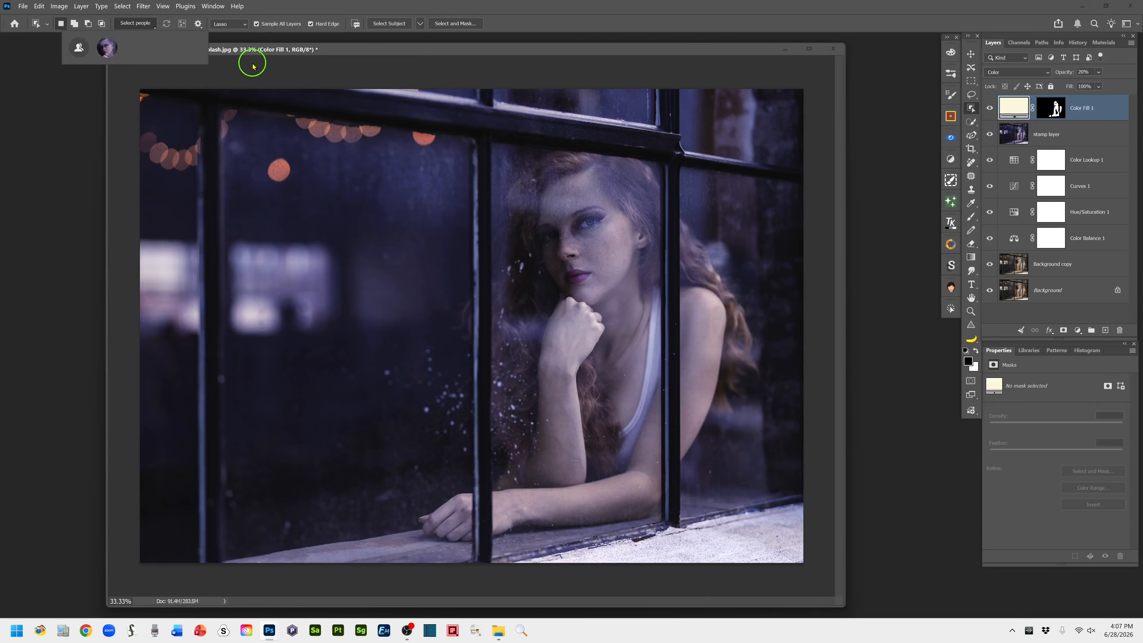
click(106, 49)
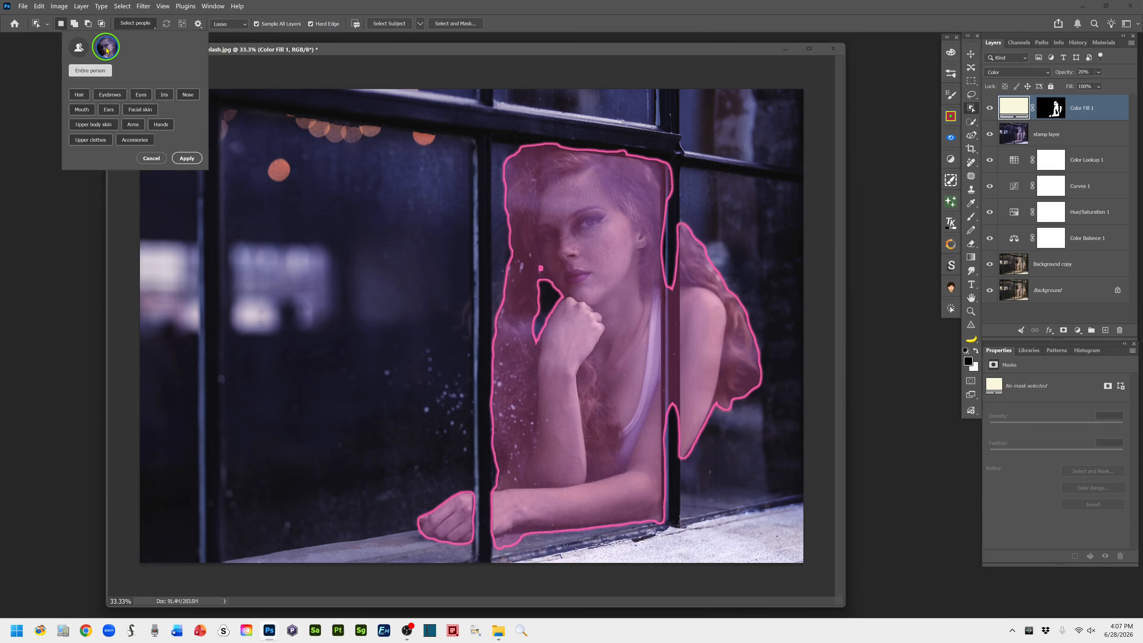
click(83, 110)
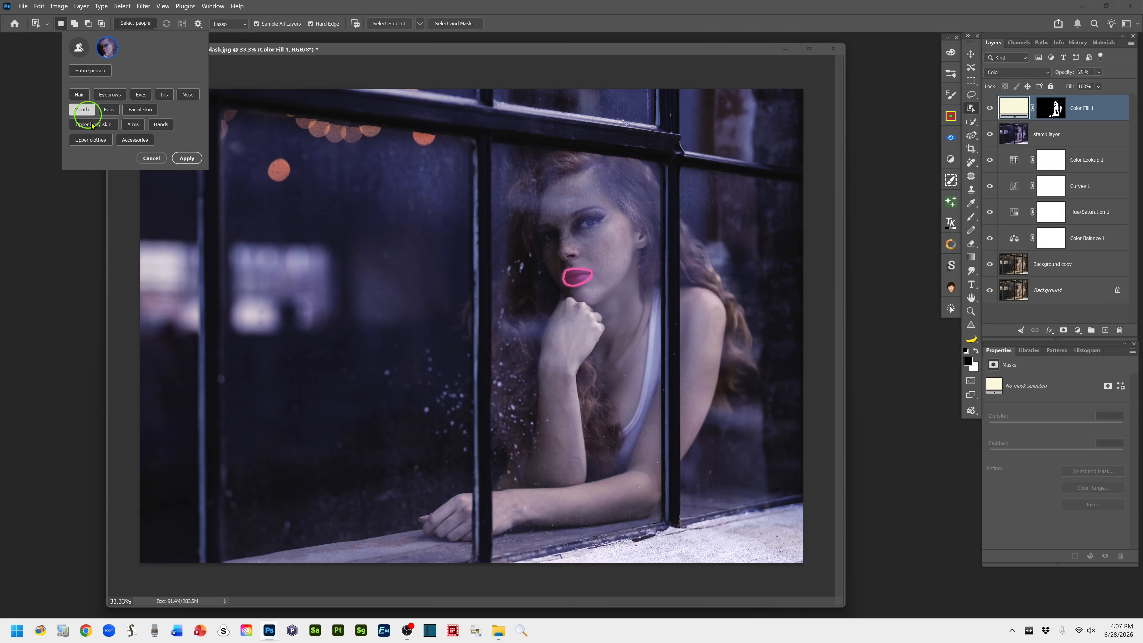
click(187, 159)
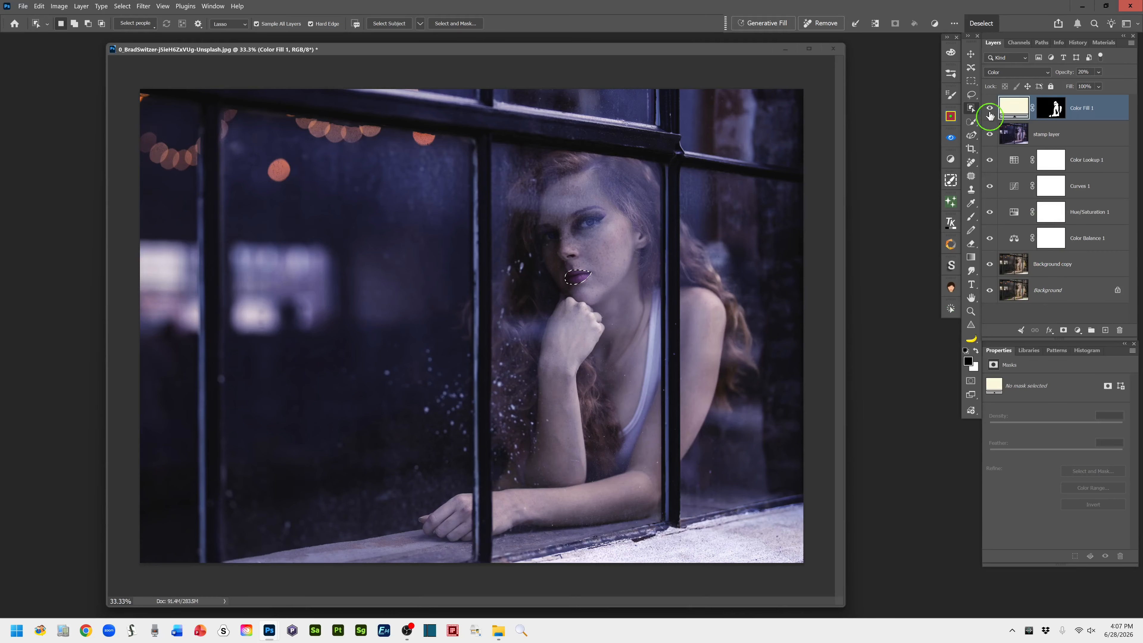
click(1078, 331)
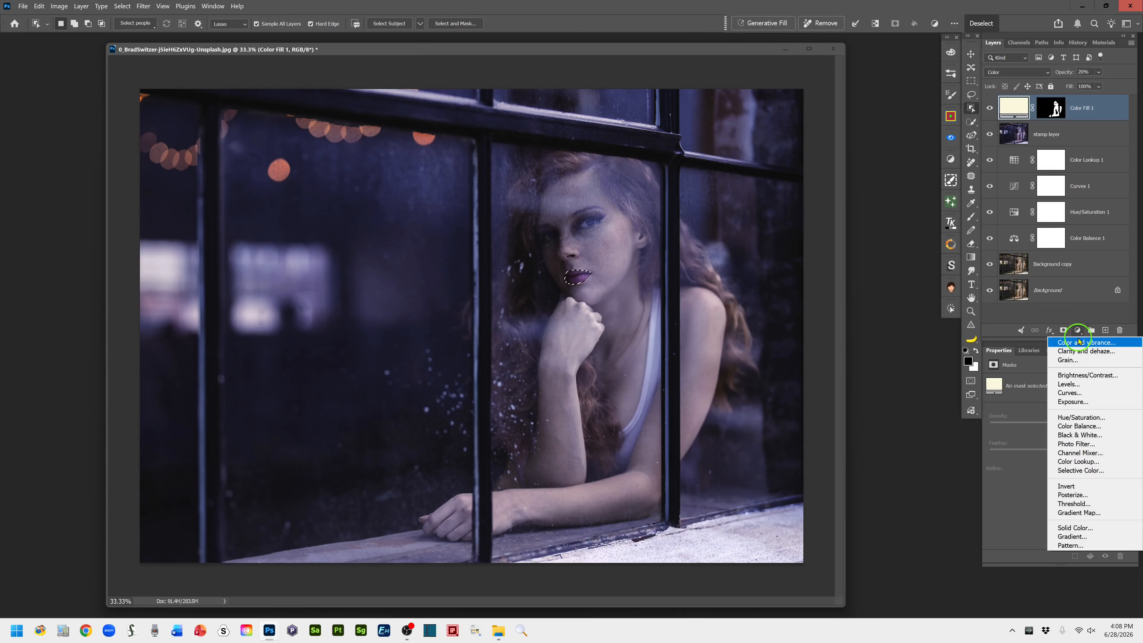
click(1096, 426)
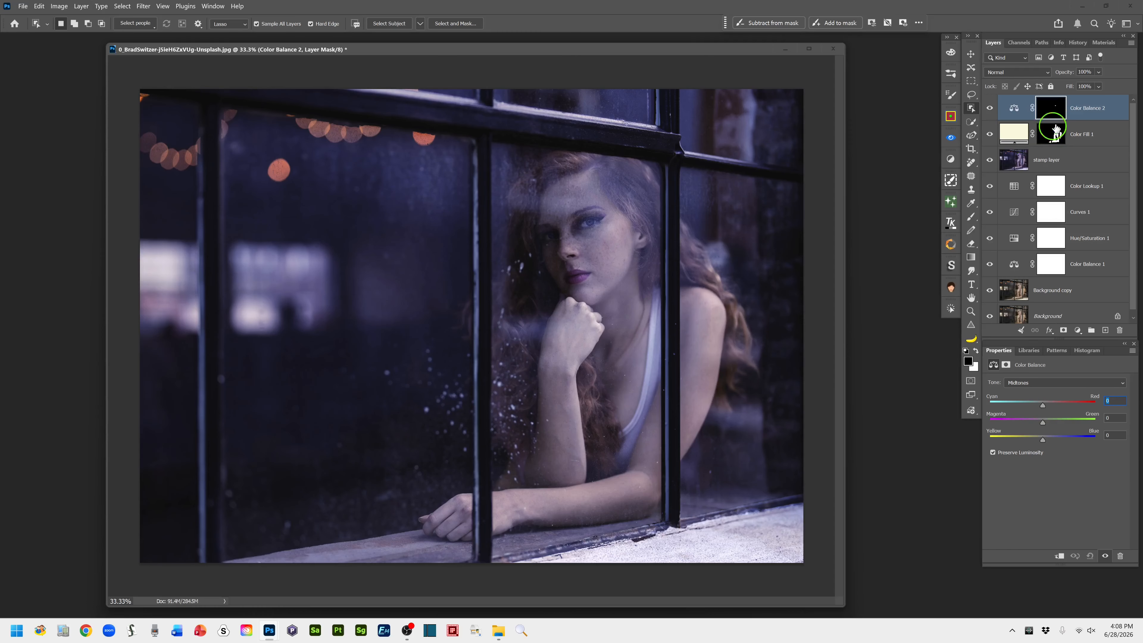
alt+click(1055, 112)
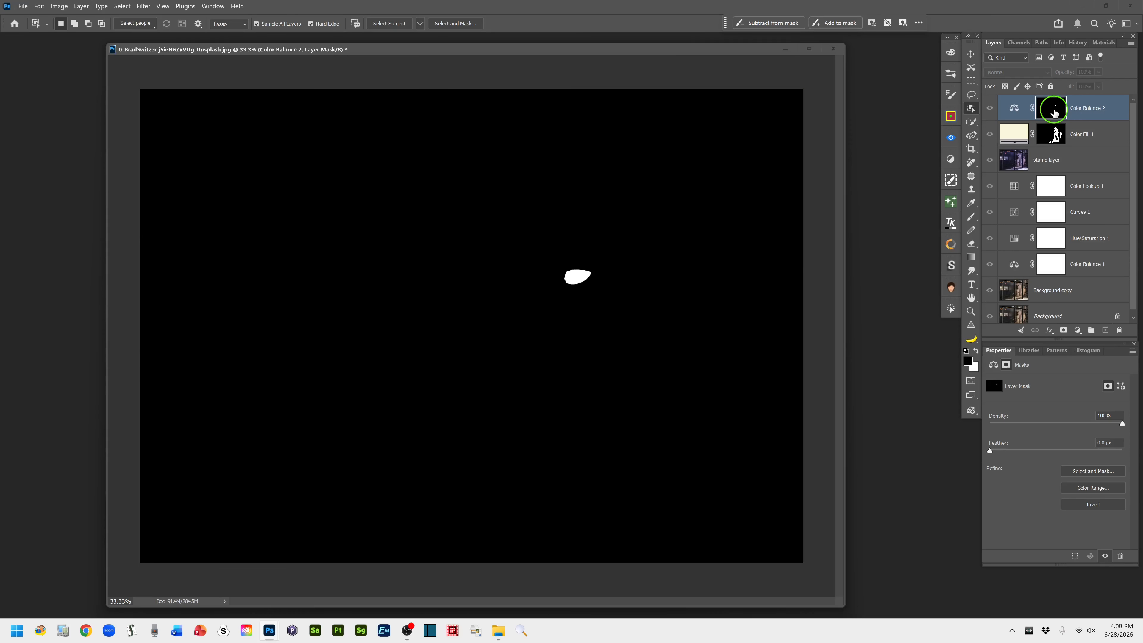
alt+click(1055, 112)
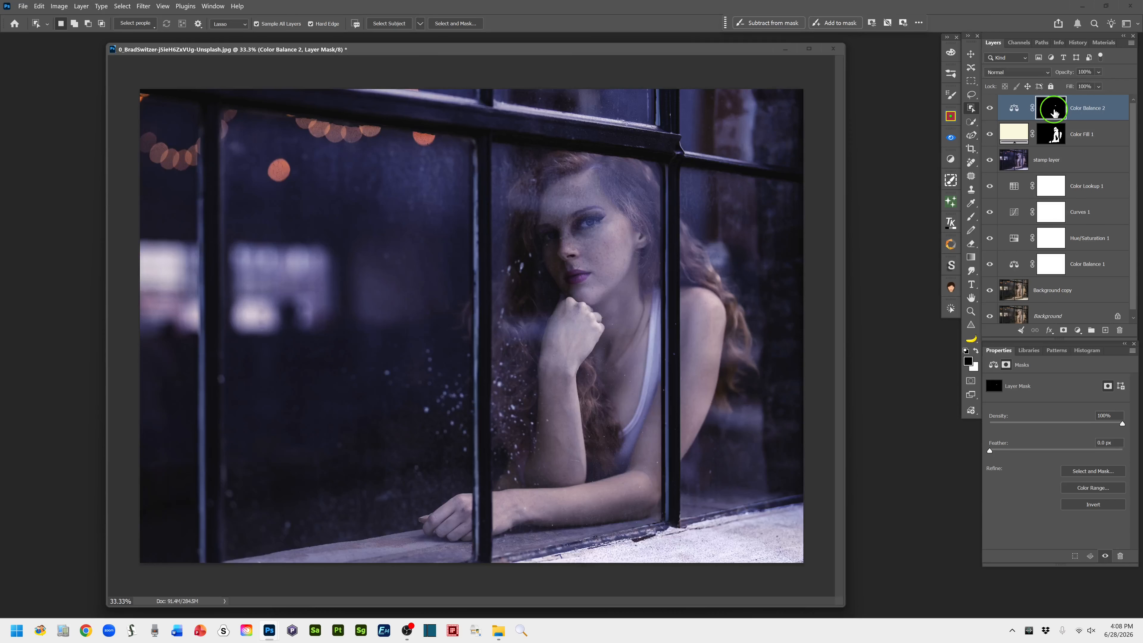
Shift the lips' Color Balance midtones towards green by setting Magenta–Green to +35
click(1014, 108)
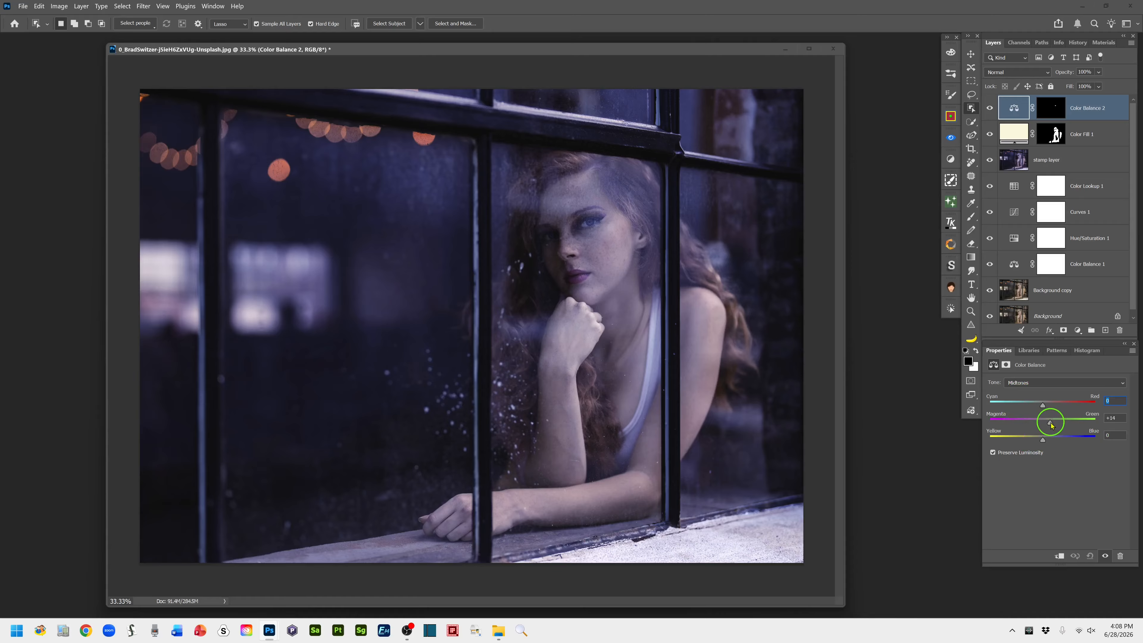
drag(1050, 423, 1054, 425)
drag(1055, 425, 1064, 422)
drag(1064, 422, 1063, 422)
click(1116, 418)
text(35)
Create a new layer above Color Balance 2 and stamp all visible layers onto it
click(972, 96)
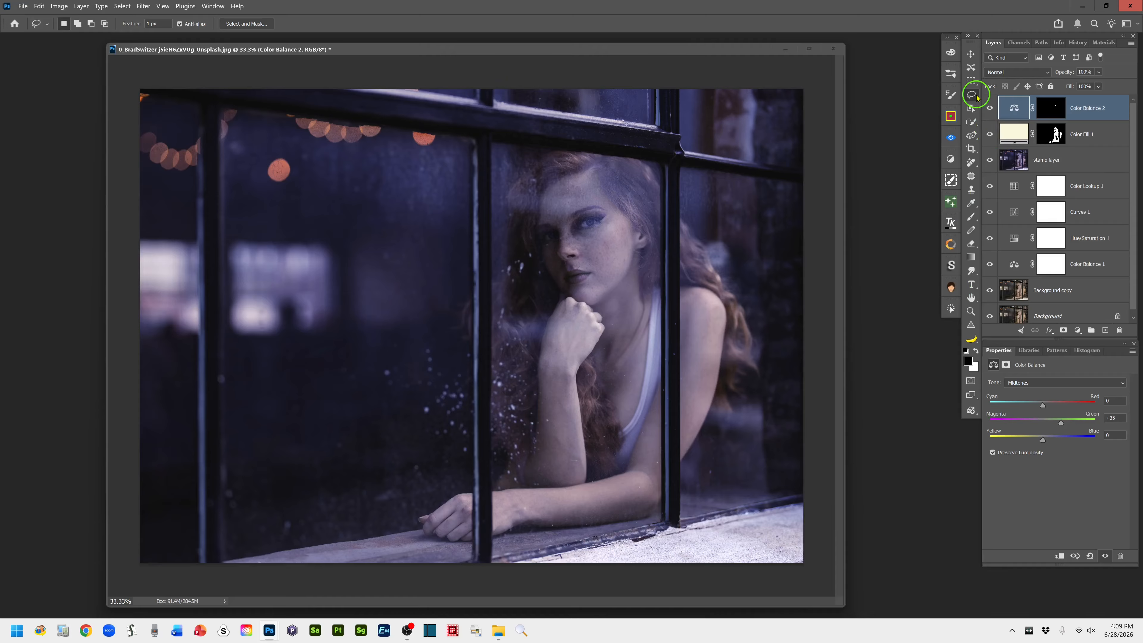
click(1105, 332)
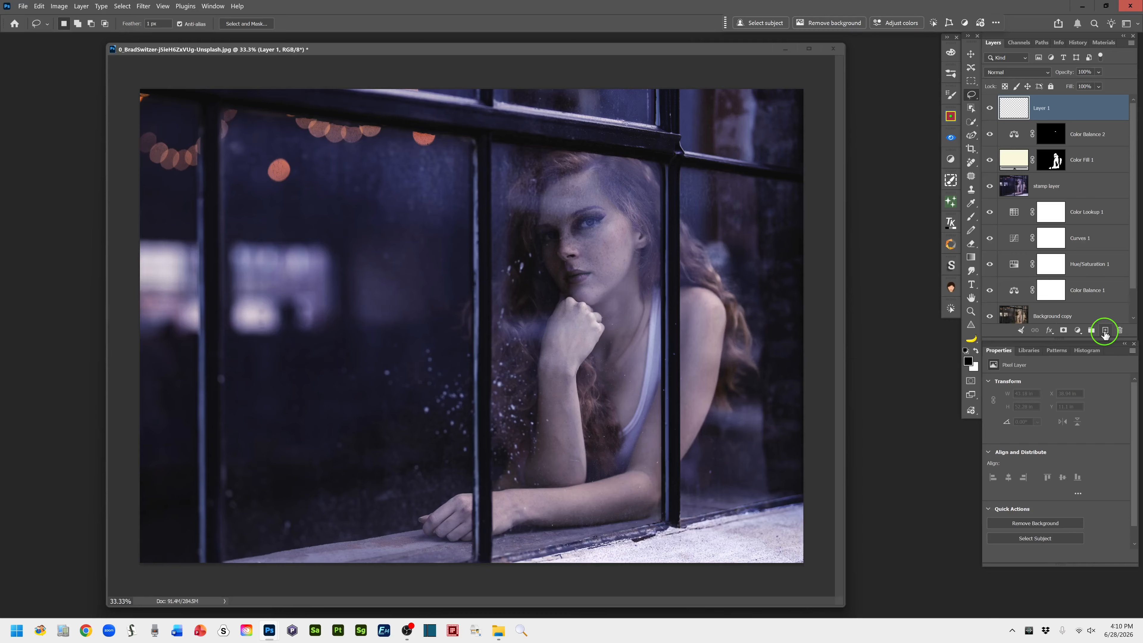
key(ctrl+shift+alt+e)
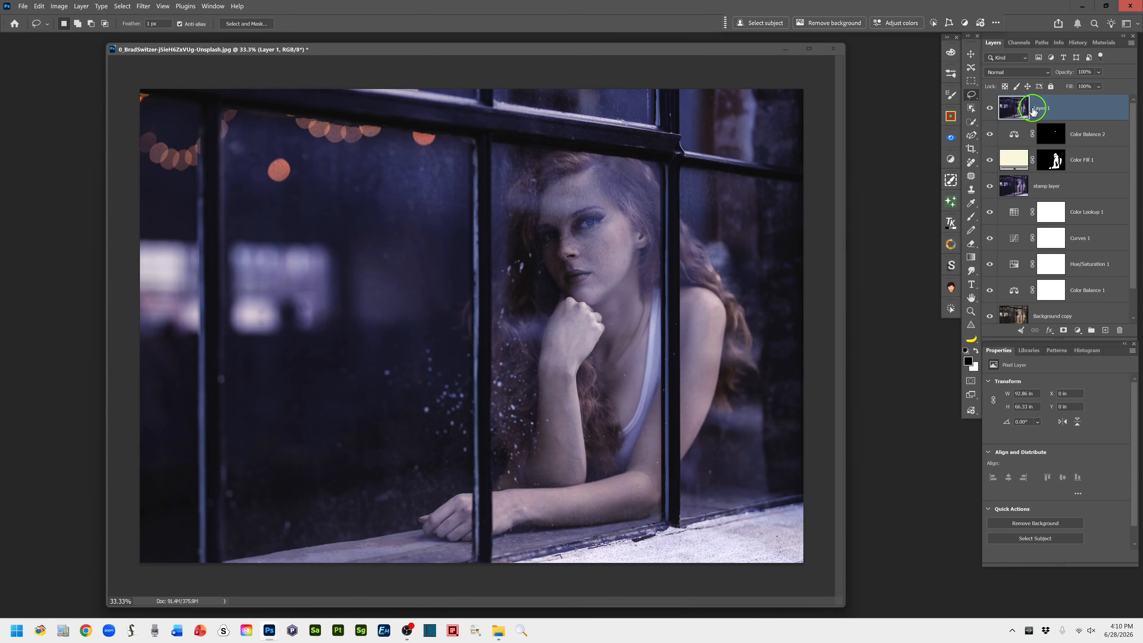
Rename the newly stamped top layer as "stamp"
double_click(1043, 109)
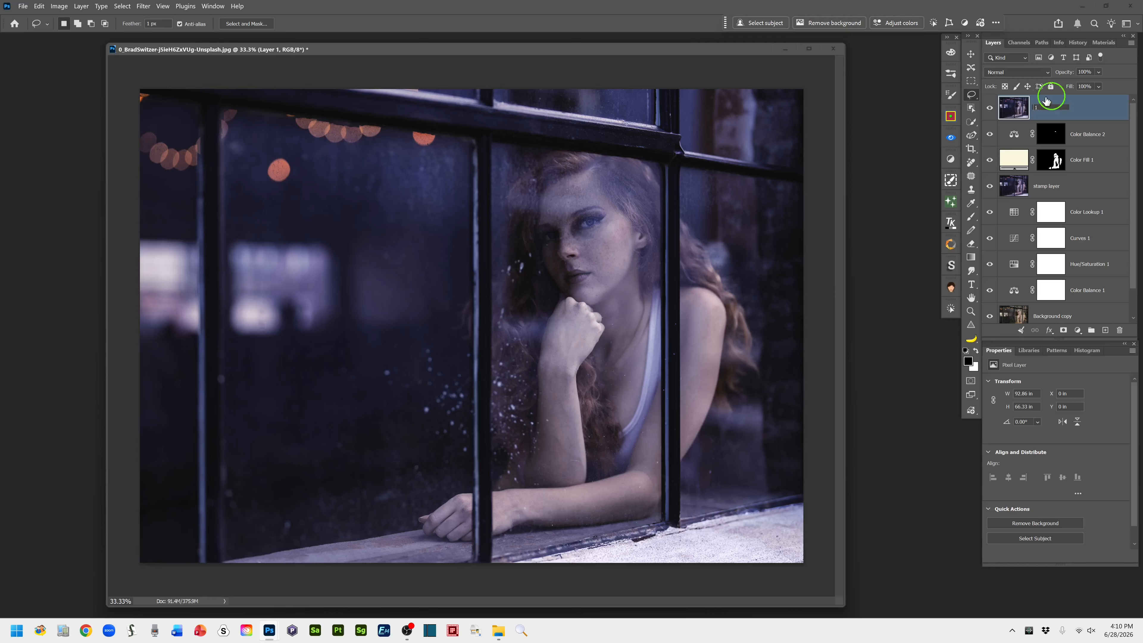
drag(1049, 105, 1008, 105)
text(stamp)
key(Return)
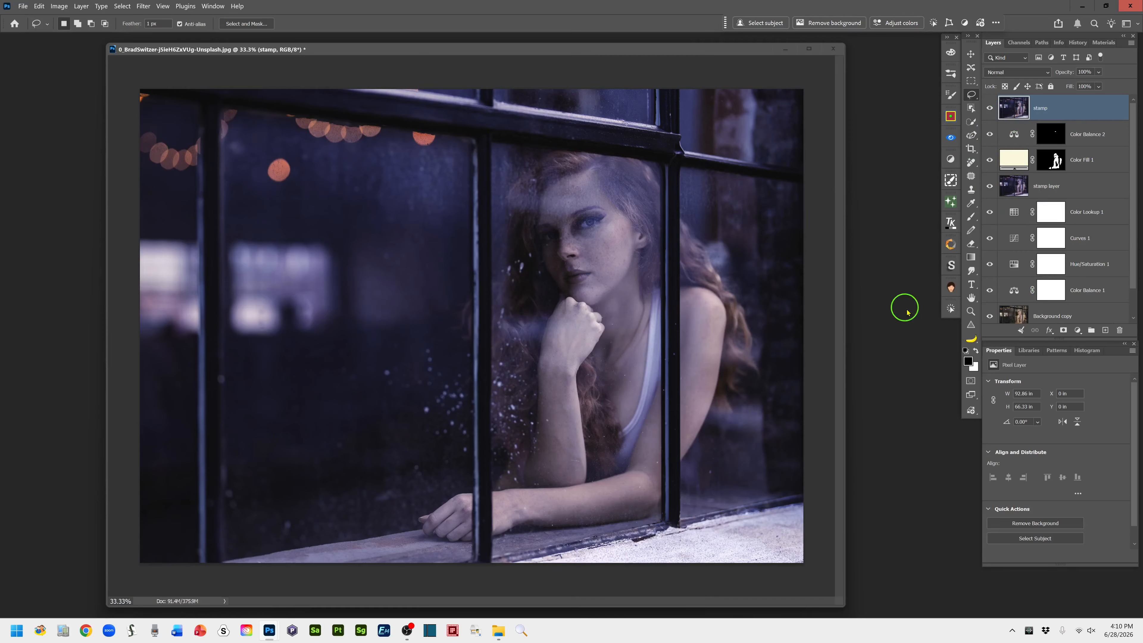
Create a new empty layer above the stamp layer and name it "Clean ups - Remove Tool"
click(1104, 332)
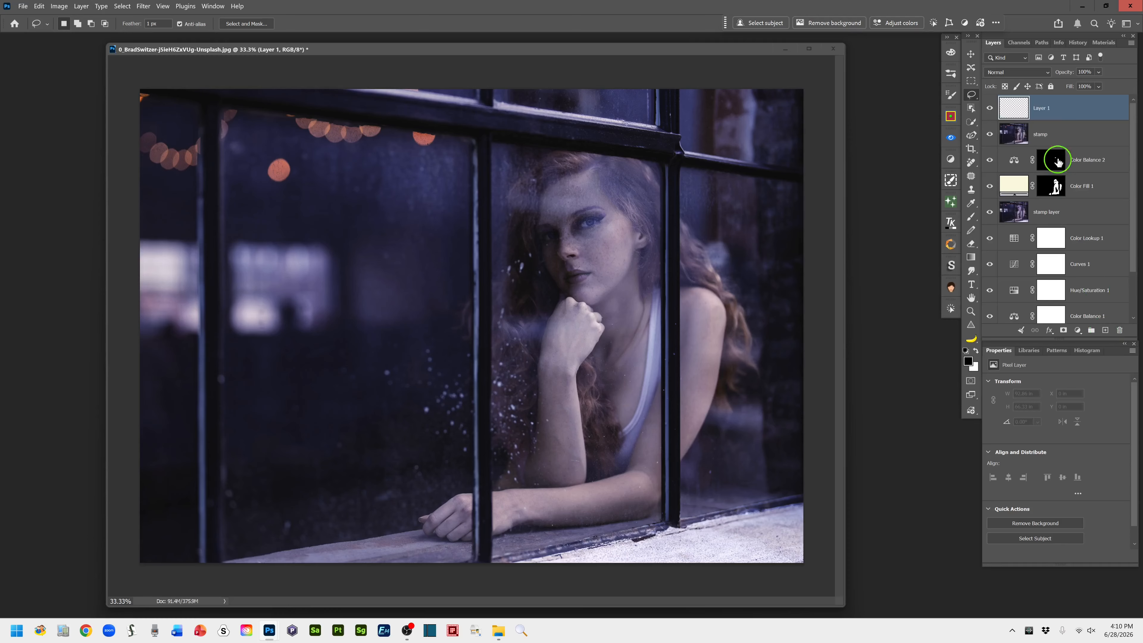
double_click(1039, 109)
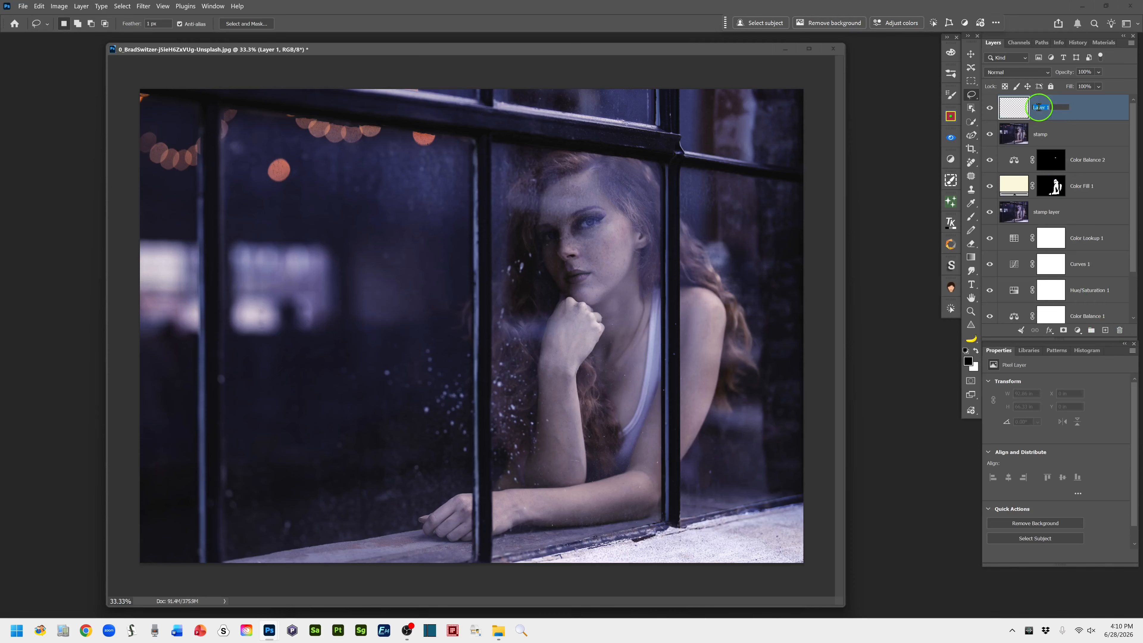
text(Clean ups - Remove Tool)
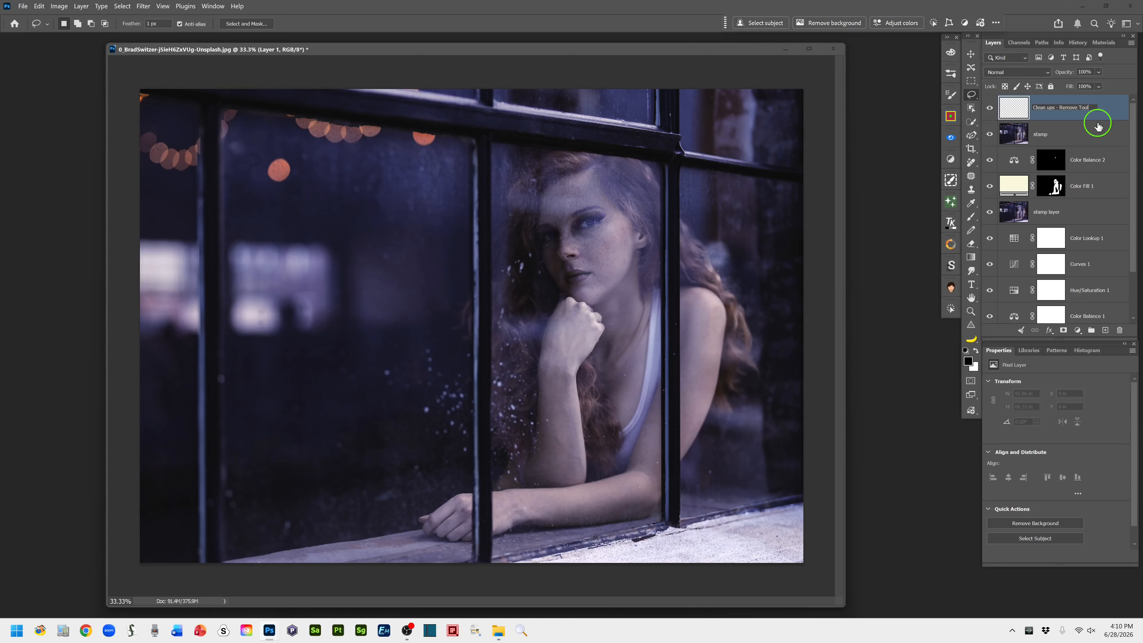
click(1113, 110)
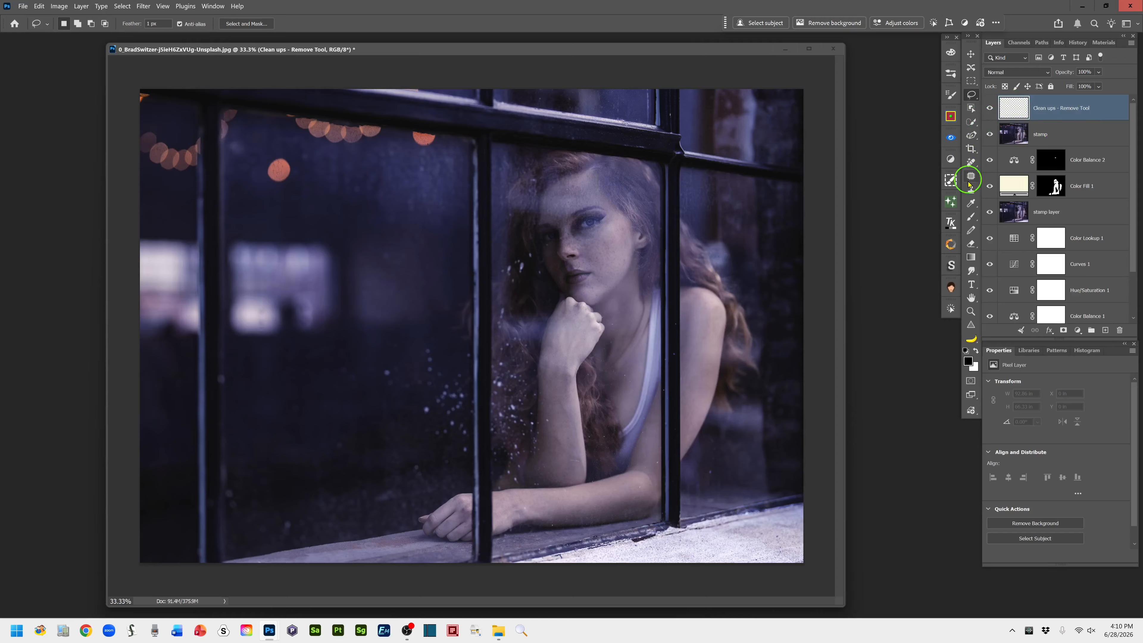
Remove the isolated large orange light spot in the wide window pane using the Remove Tool at brush size 400
click(971, 163)
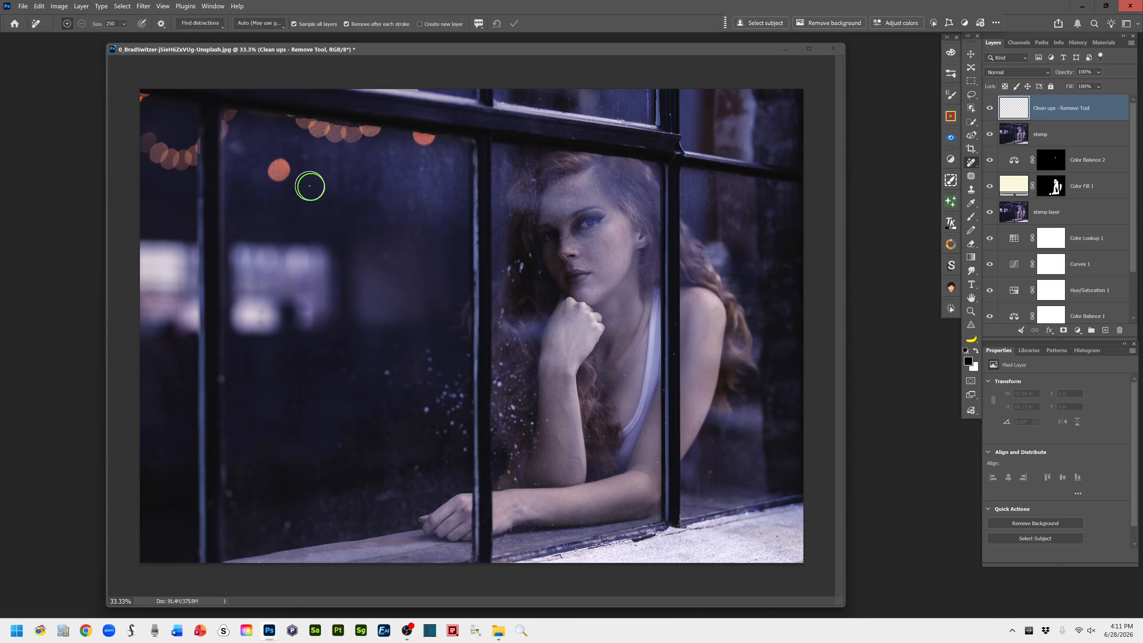
key(bracketright)
key(bracketright)
key(bracketright)
key(bracketright)
key(bracketright)
key(bracketright)
key(bracketright)
key(bracketright)
key(bracketright)
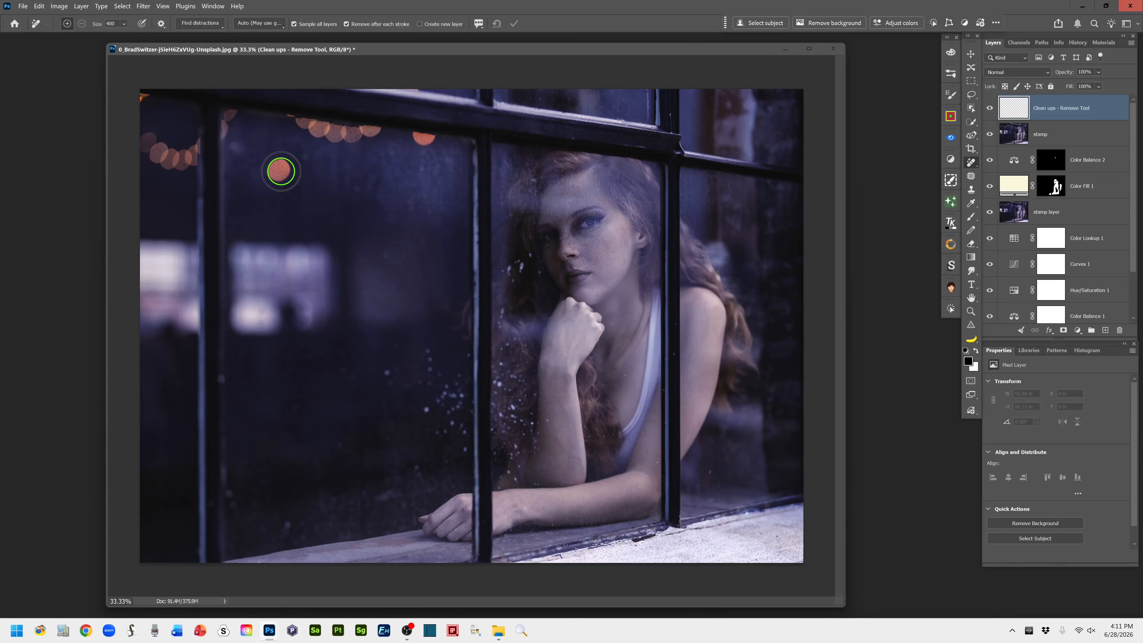
key(bracketleft)
key(bracketright)
click(281, 171)
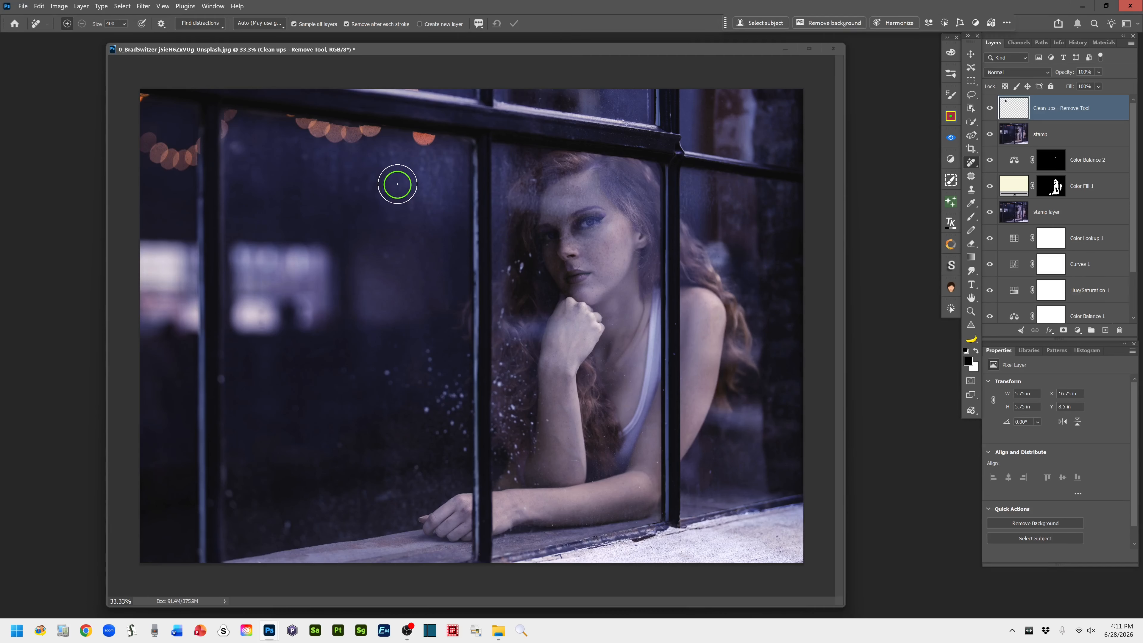
Remove the single orange light just below the upper window bar at brush size 250, and clean up its remnant at size 175
key(bracketleft)
key(bracketleft)
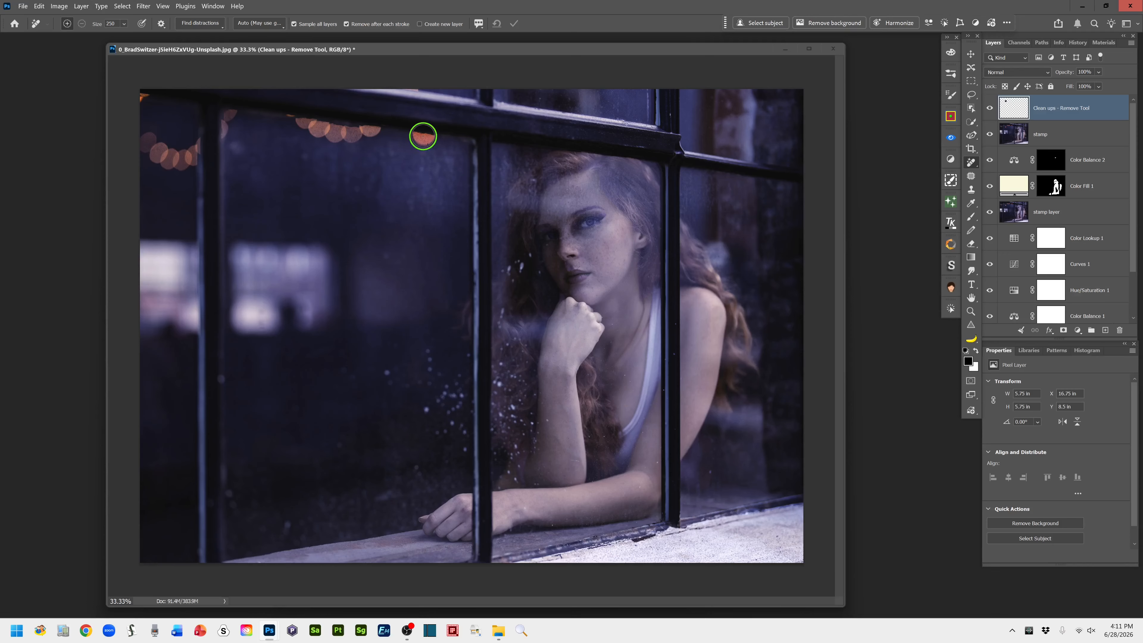
click(423, 136)
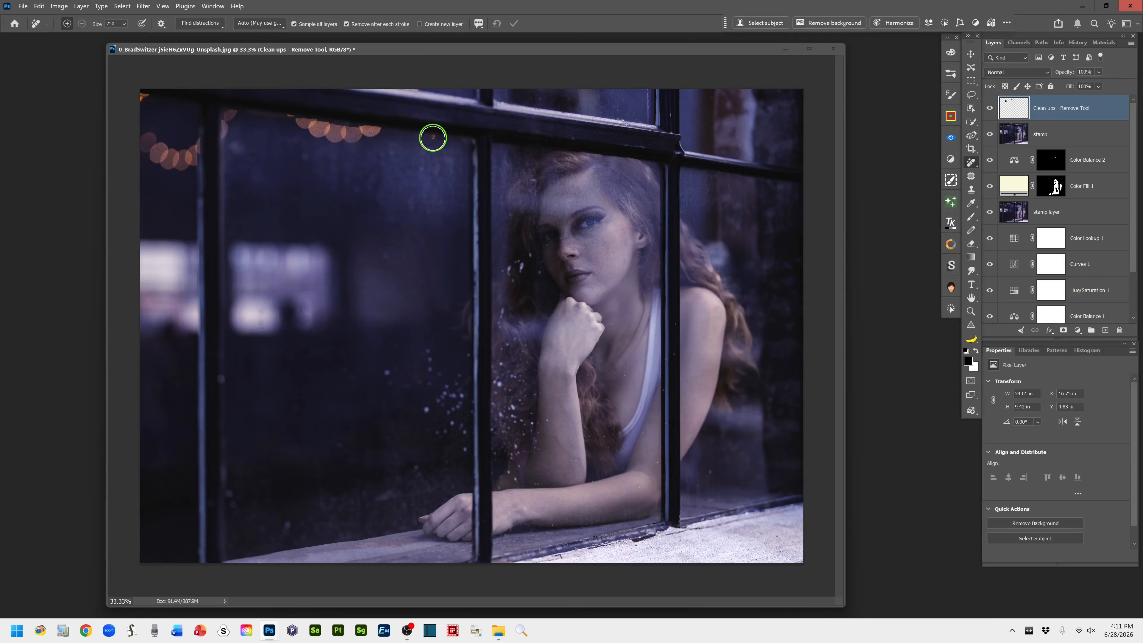
key(bracketleft)
key(bracketleft)
click(432, 137)
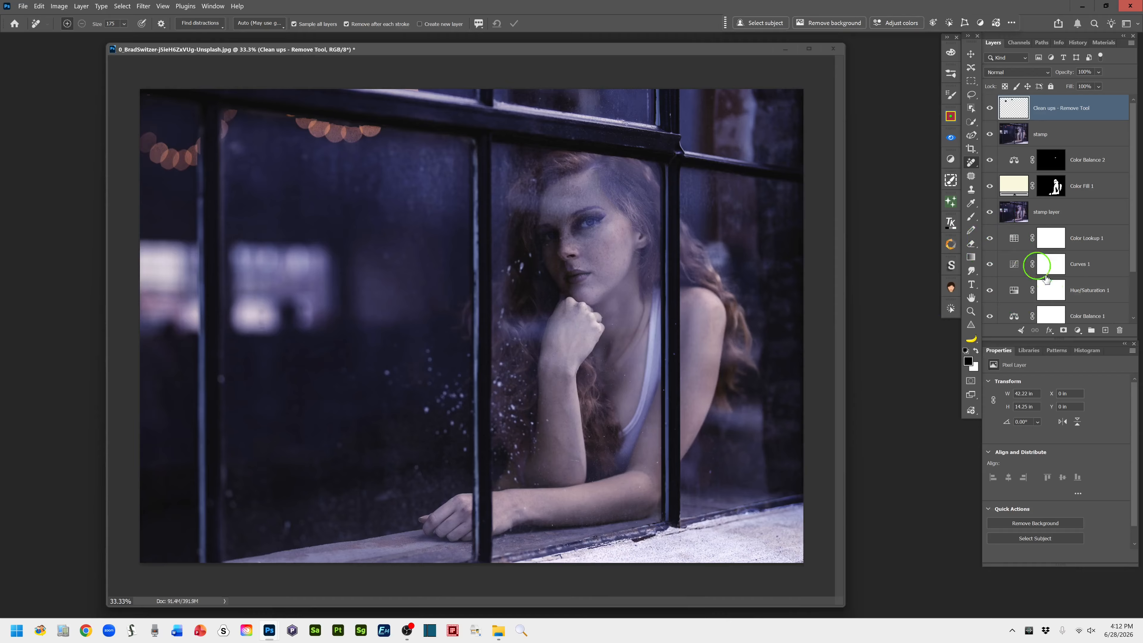
Stamp all visible layers onto a new layer above the clean-up layer and name it "stamp"
click(972, 98)
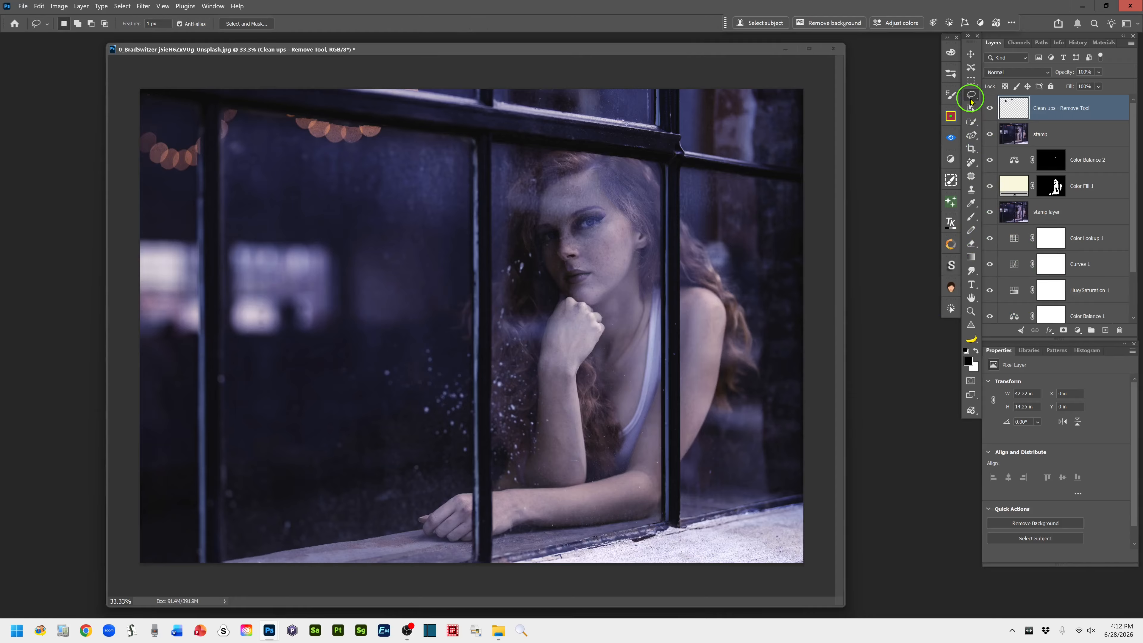
click(1106, 331)
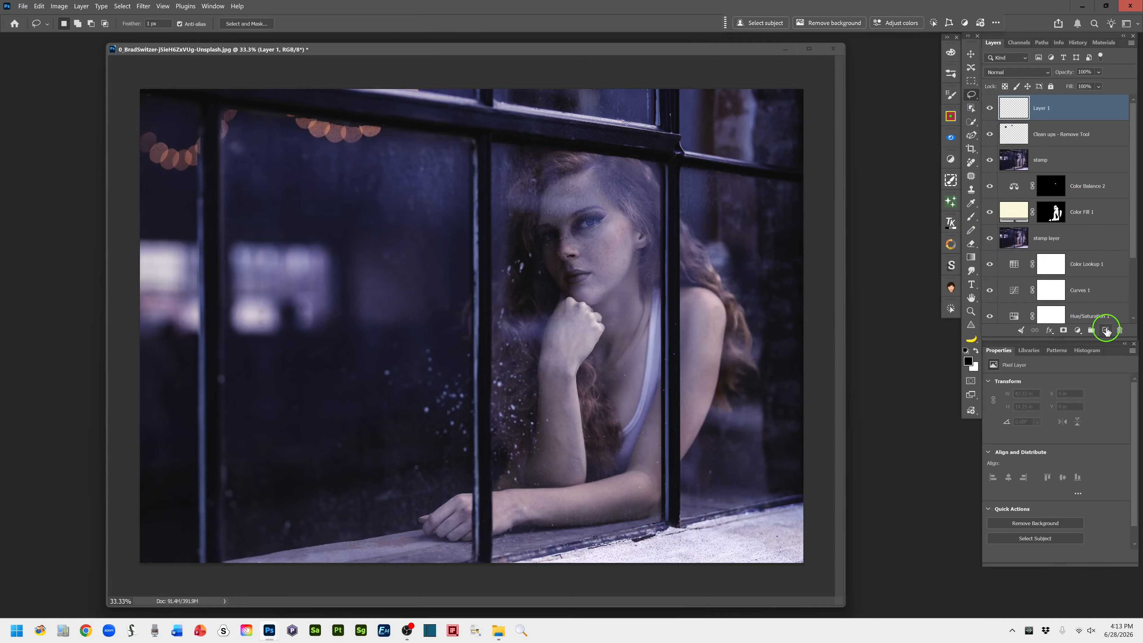
key(ctrl+shift+alt+e)
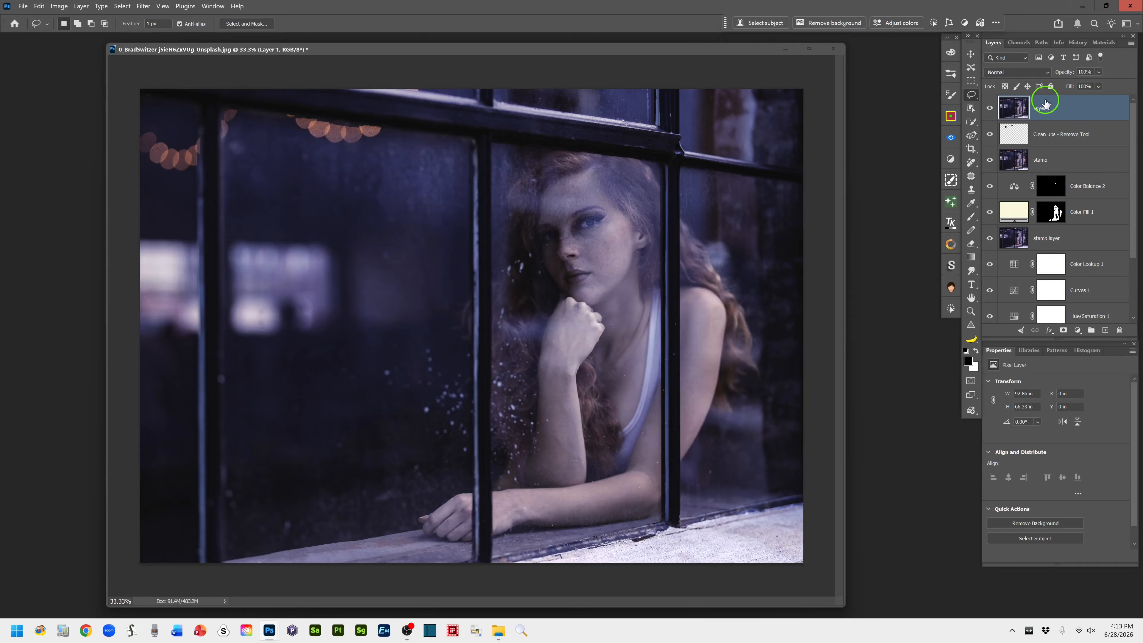
double_click(1043, 109)
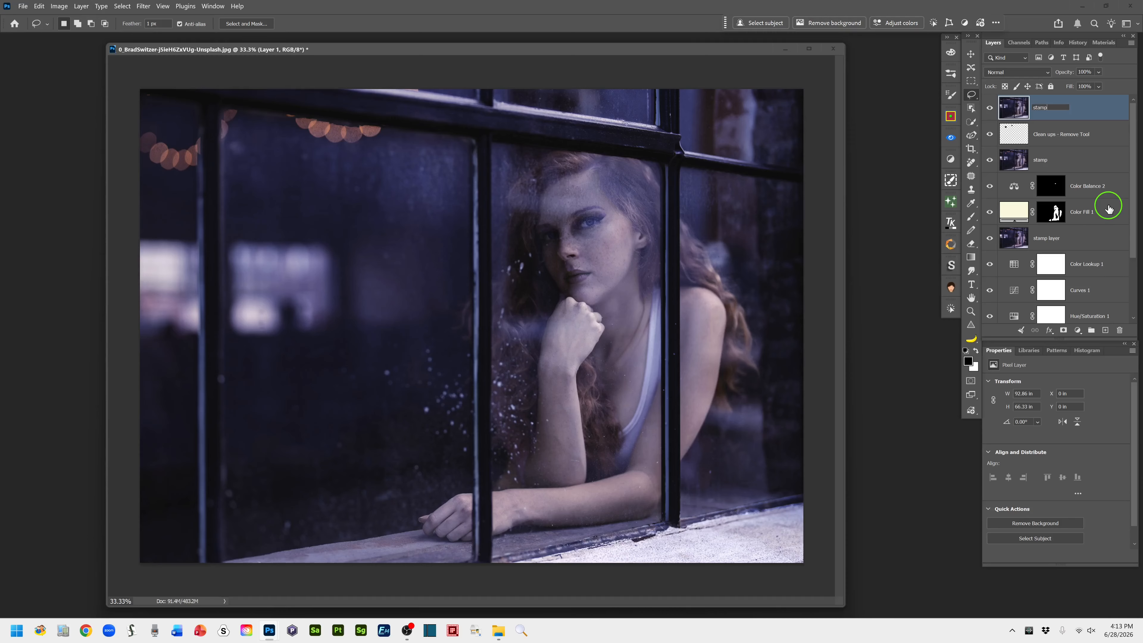
key(Return)
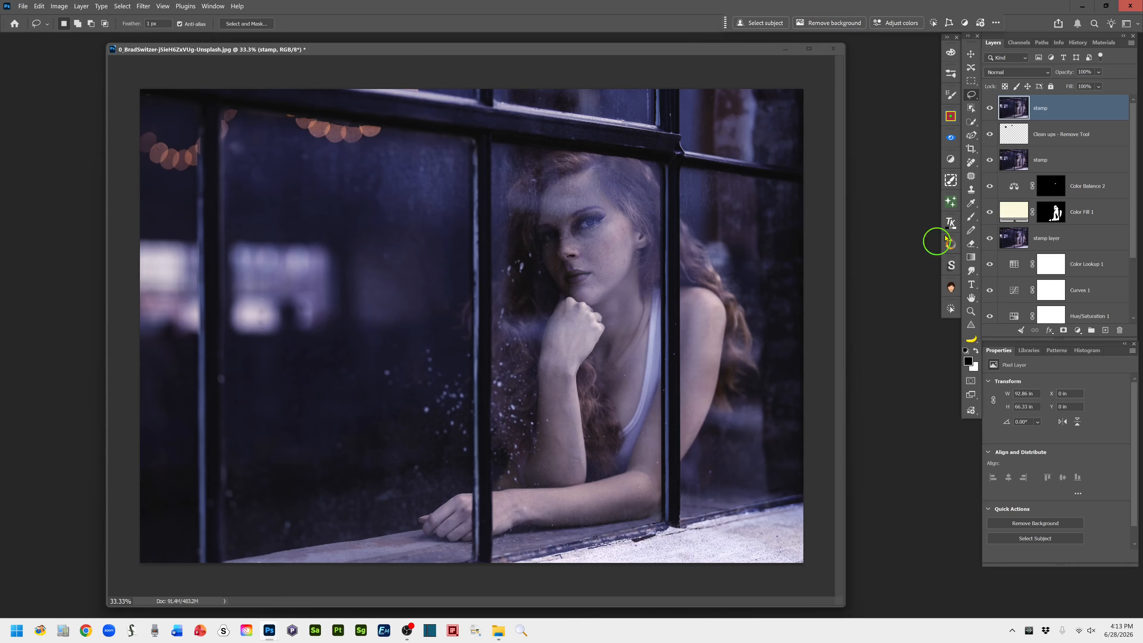
Convert the topmost stamp layer to a smart object and open the Liquify filter on it
right_click(1083, 111)
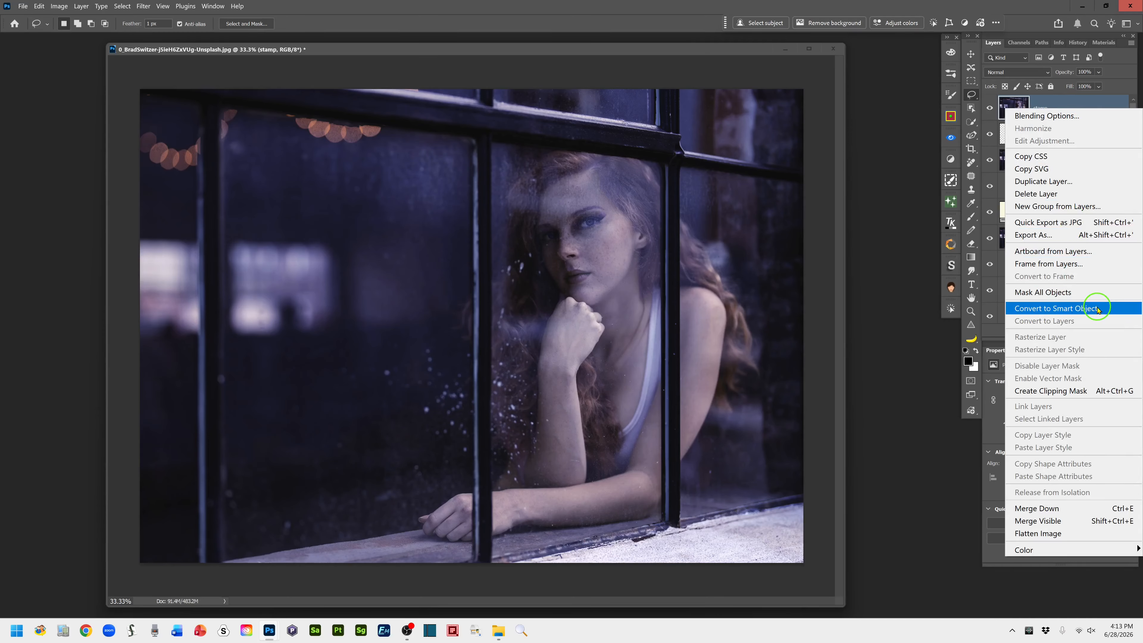
click(1080, 310)
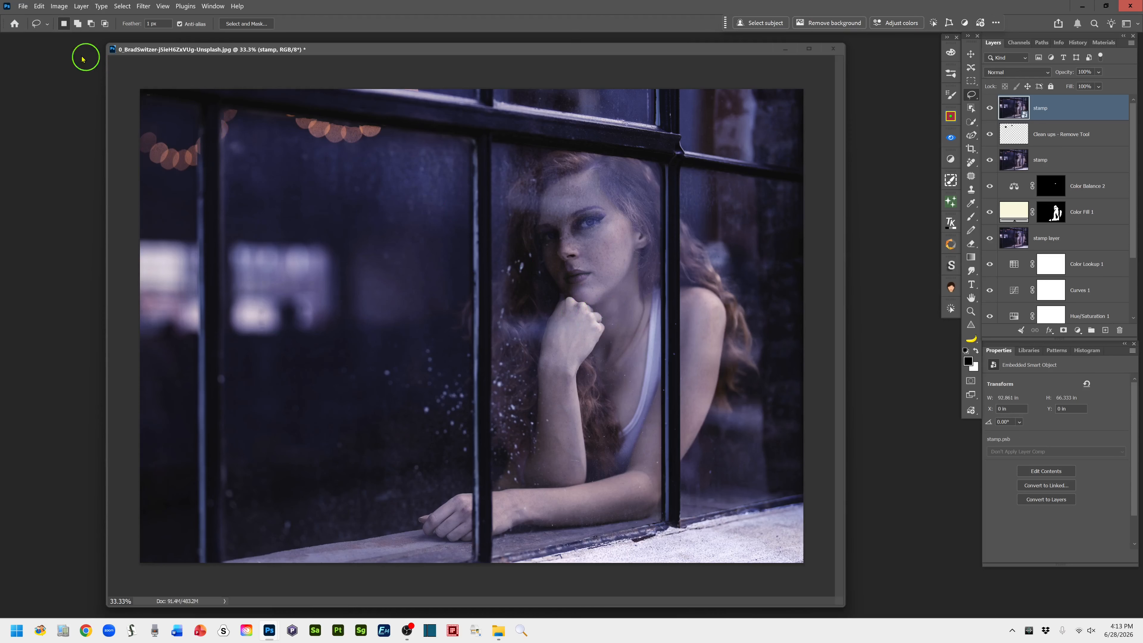
click(142, 6)
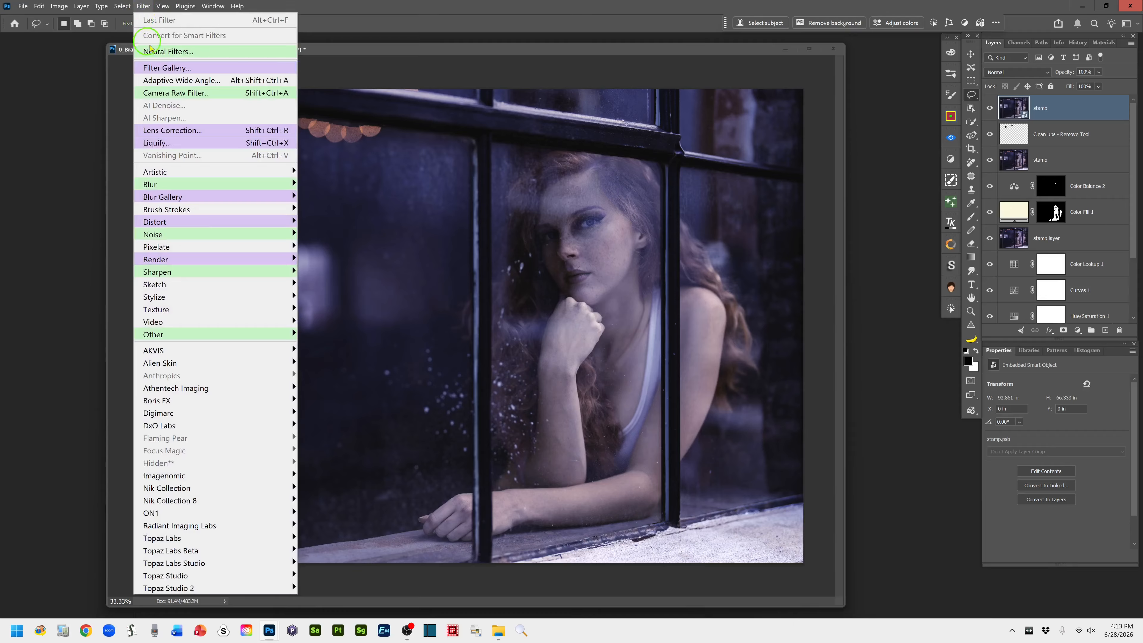
click(193, 143)
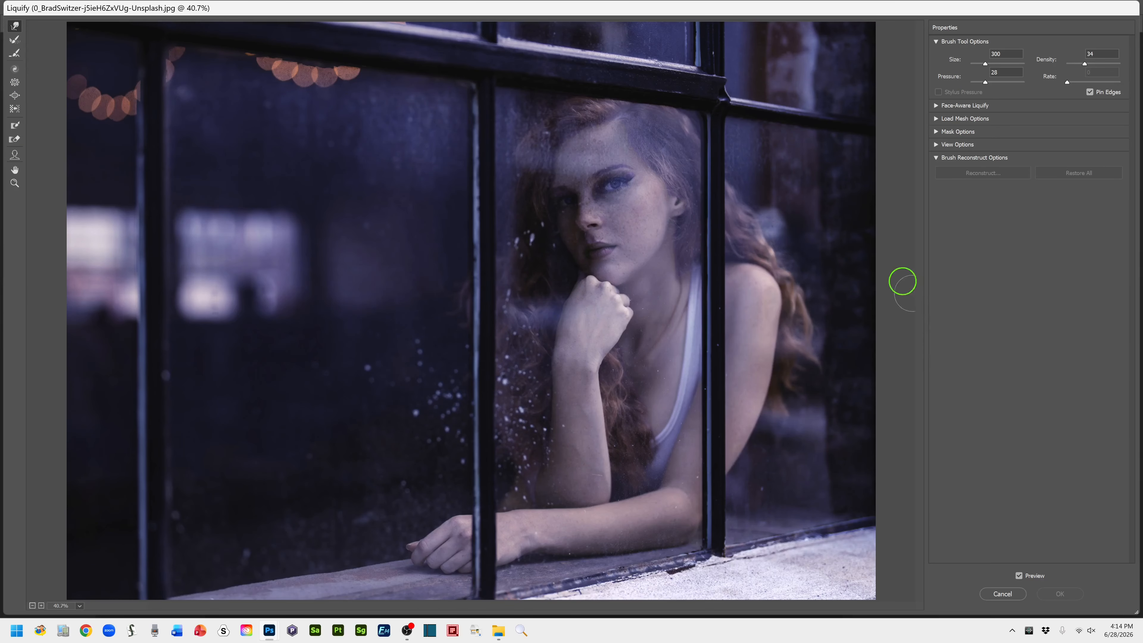
Expand the Face-Aware Liquify settings and set the mouth's Smile to -100
click(936, 107)
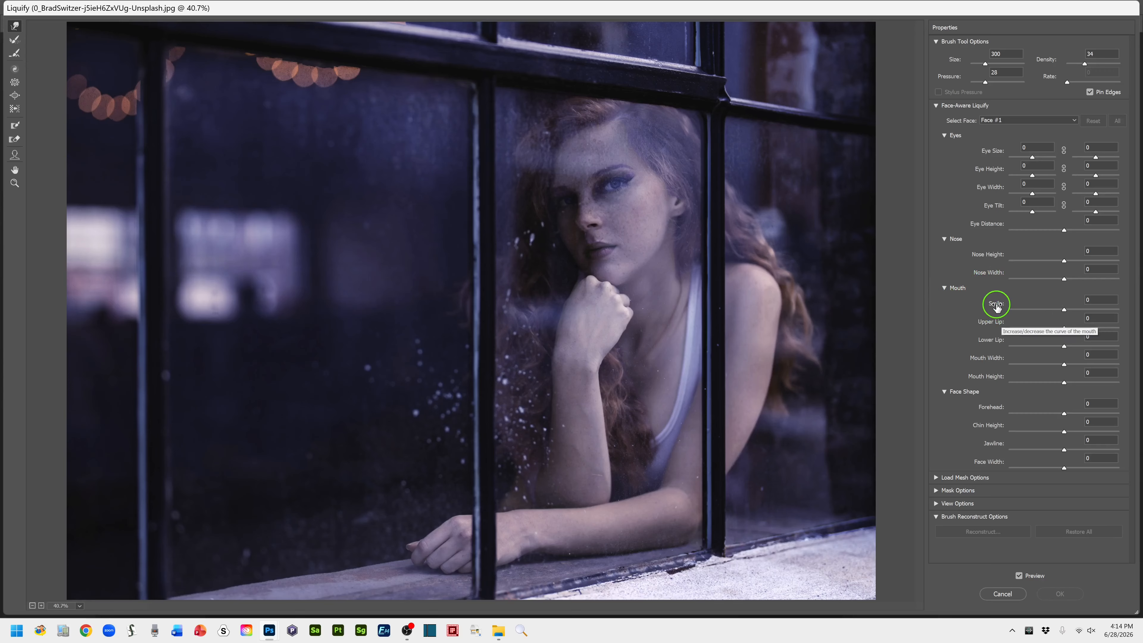
click(1058, 312)
drag(1058, 313, 1008, 313)
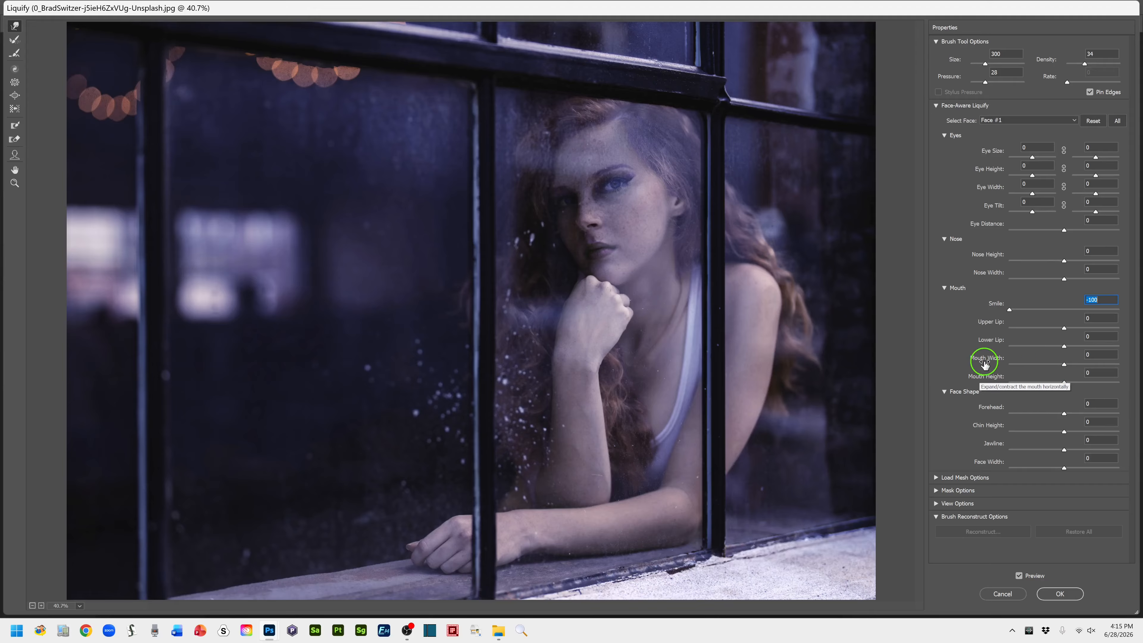
Narrow and flatten the woman's mouth by setting Mouth Width to -23 and Mouth Height to -50
click(1065, 366)
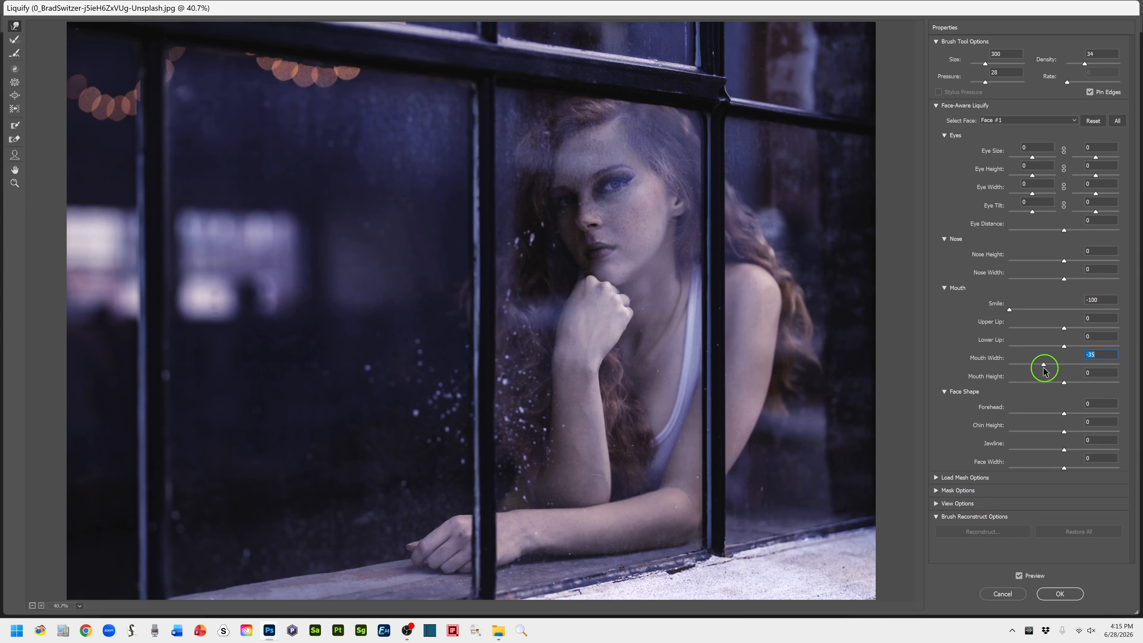
drag(1043, 367, 1032, 371)
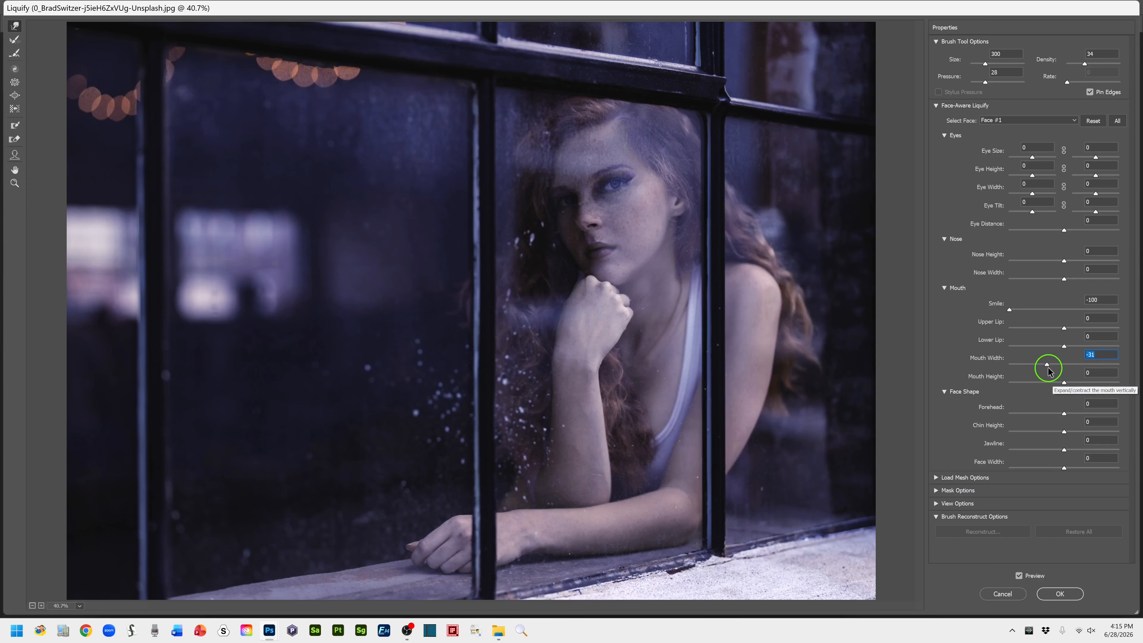
drag(1047, 366, 1049, 366)
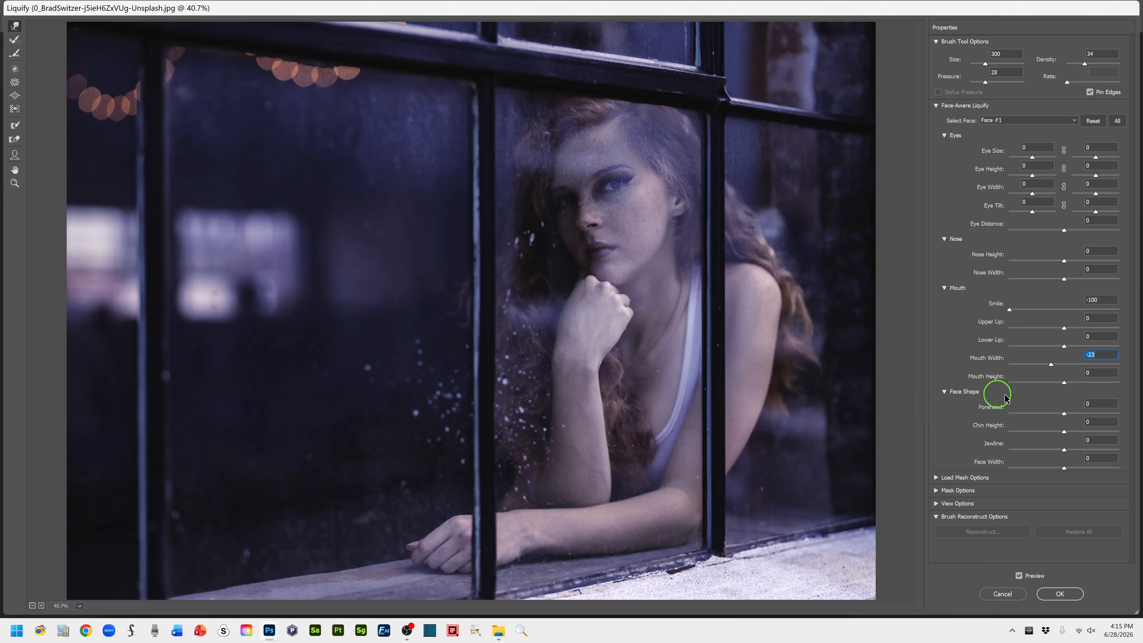
click(1064, 383)
drag(1049, 383, 1021, 391)
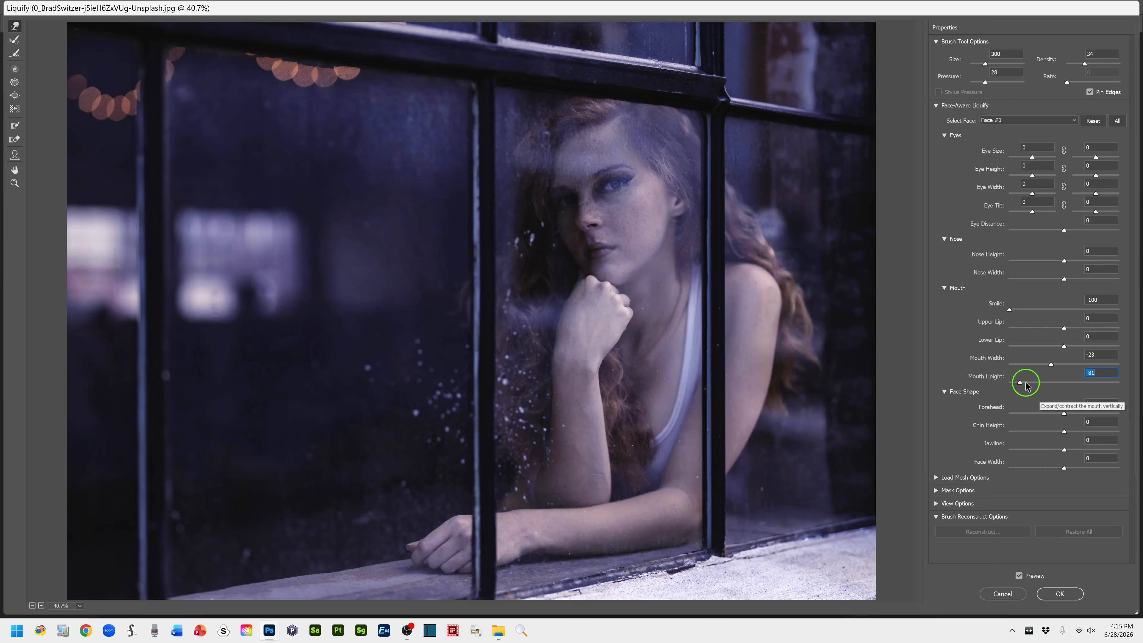
drag(1018, 381, 1036, 387)
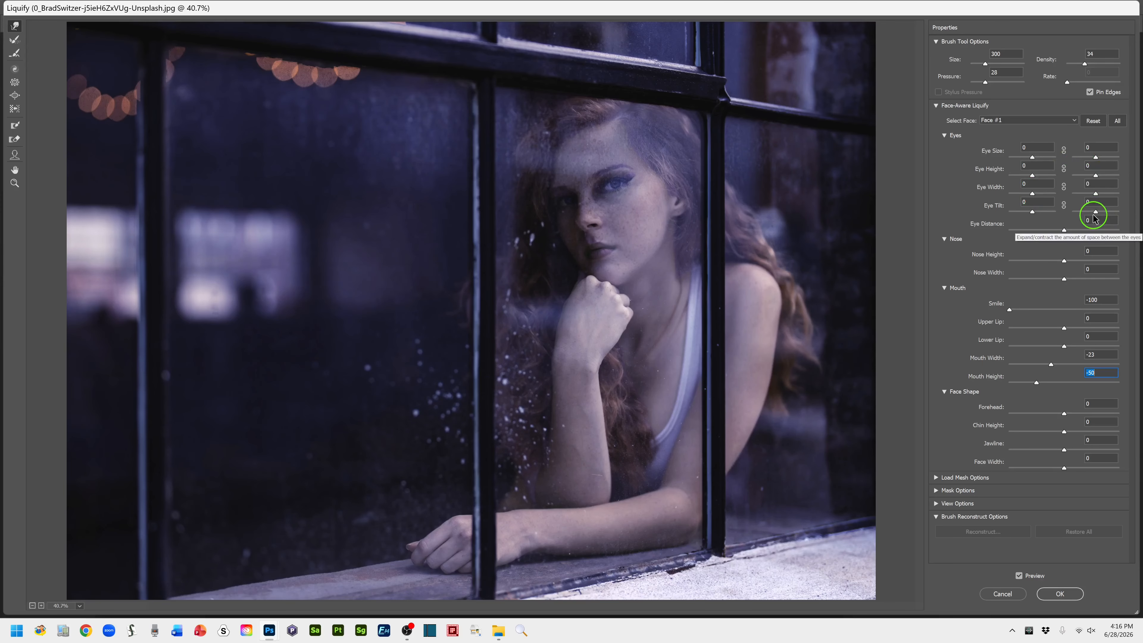
Set the Eye Tilt of the right eye to -100, leaving the other eye unlinked
drag(1096, 215, 1071, 211)
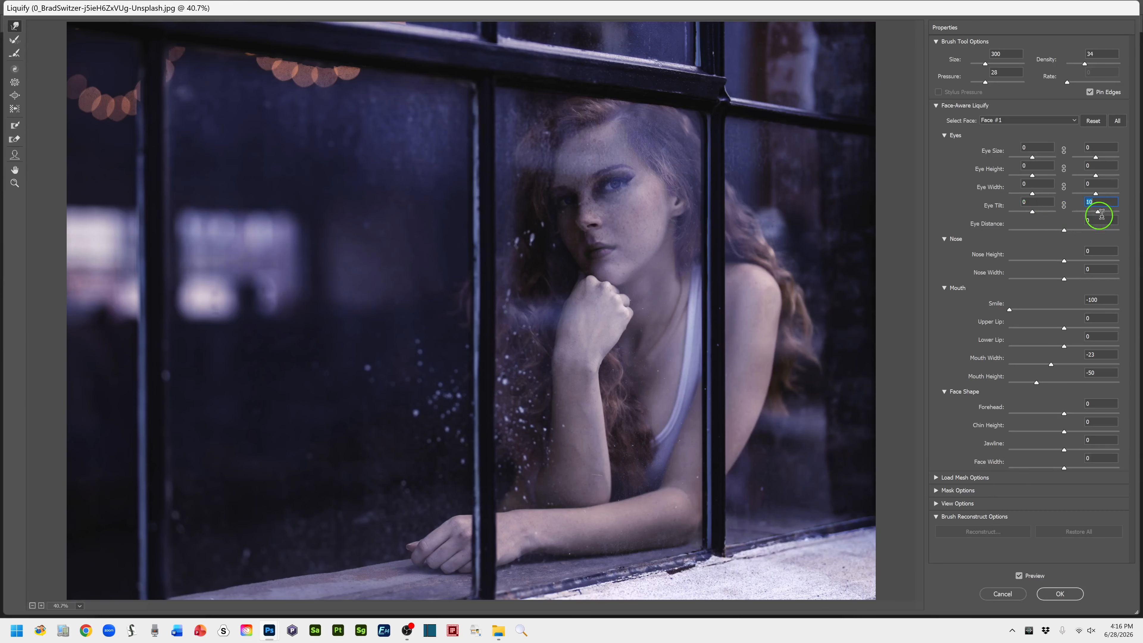
mouse_move(1071, 213)
mouse_down()
mouse_move(1141, 221)
mouse_move(1063, 209)
mouse_up()
Compare the face with and without the Liquify adjustments, and apply the filter
click(1020, 577)
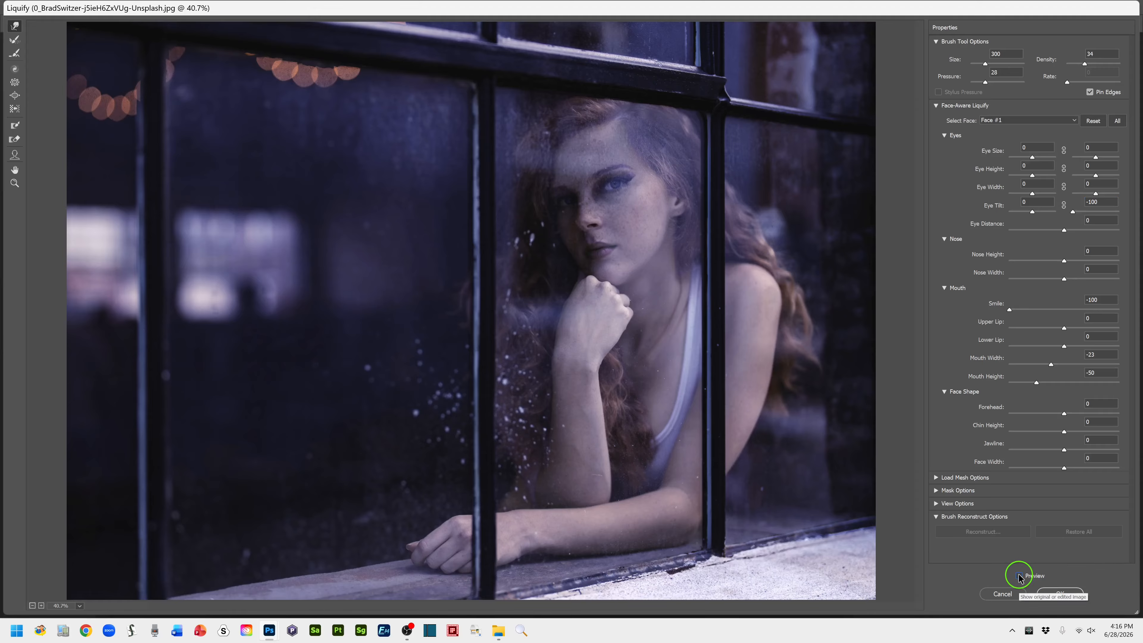
click(1020, 577)
click(1020, 576)
click(1020, 576)
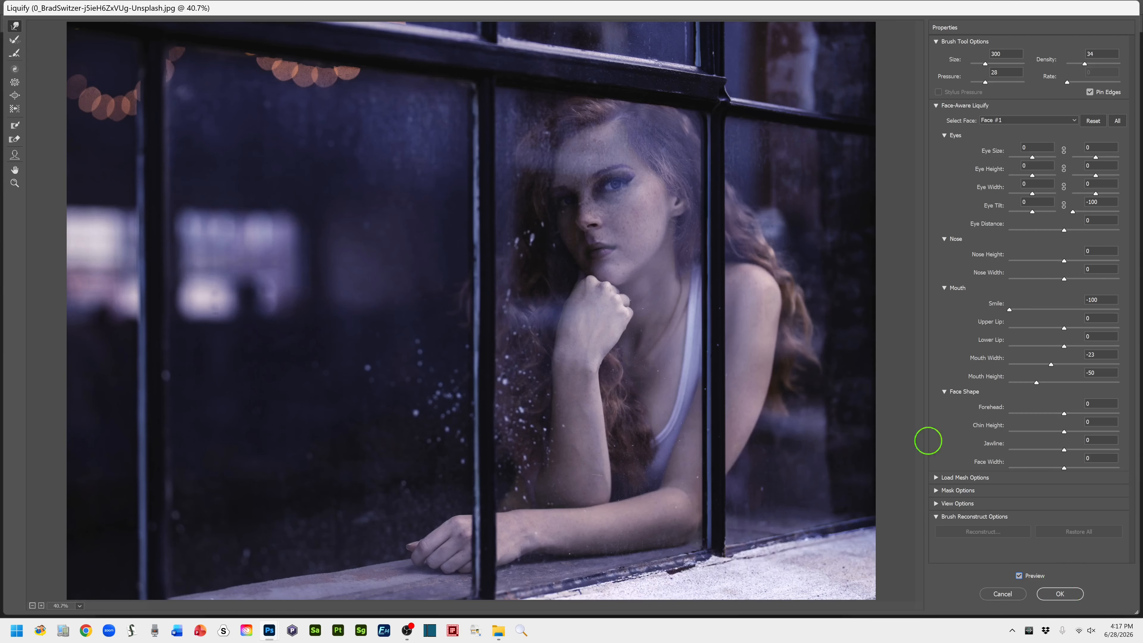
click(1060, 595)
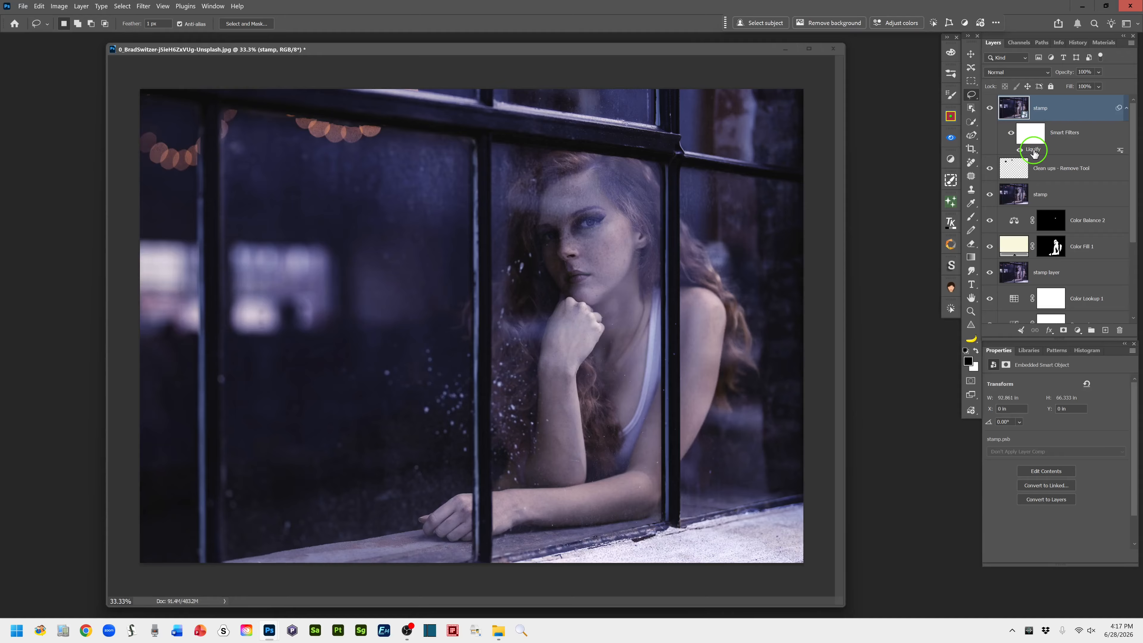
Reopen the Liquify smart filter to review its face settings, and leave it without making changes
double_click(1034, 150)
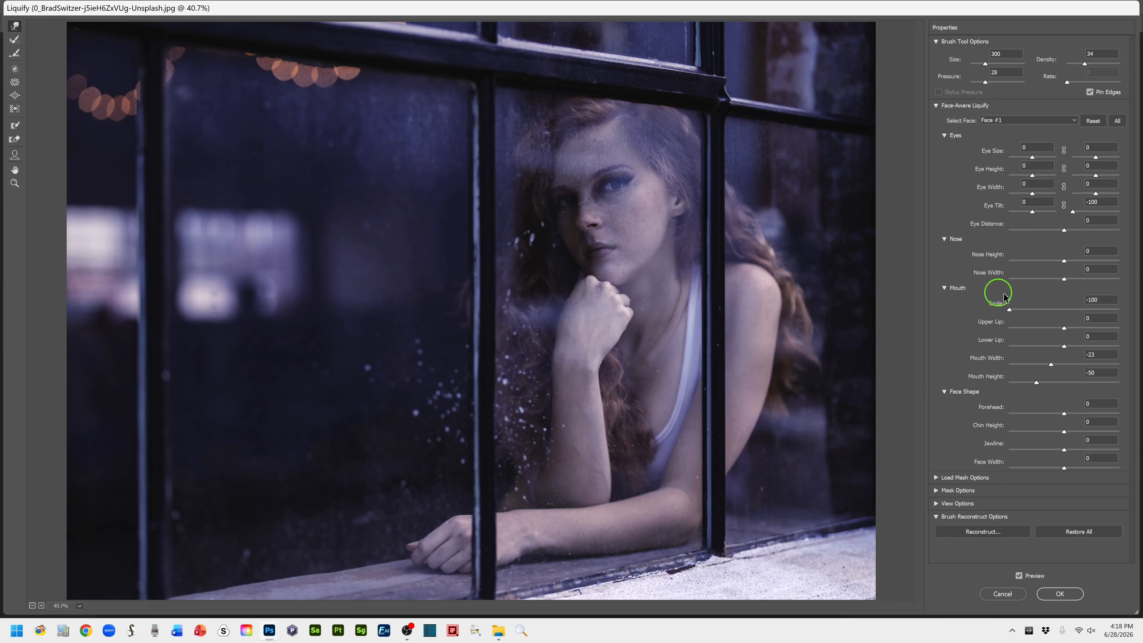
click(1003, 594)
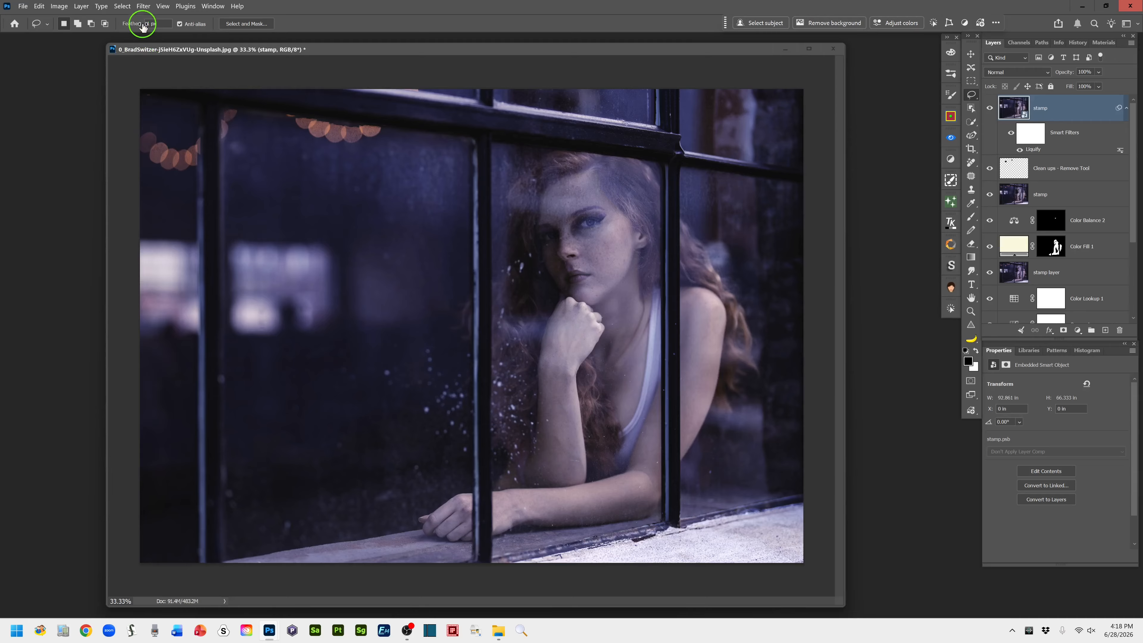
Apply a Camera Raw Filter to the top stamp layer with Dehaze at -15 and a slight increase in Clarity
click(144, 7)
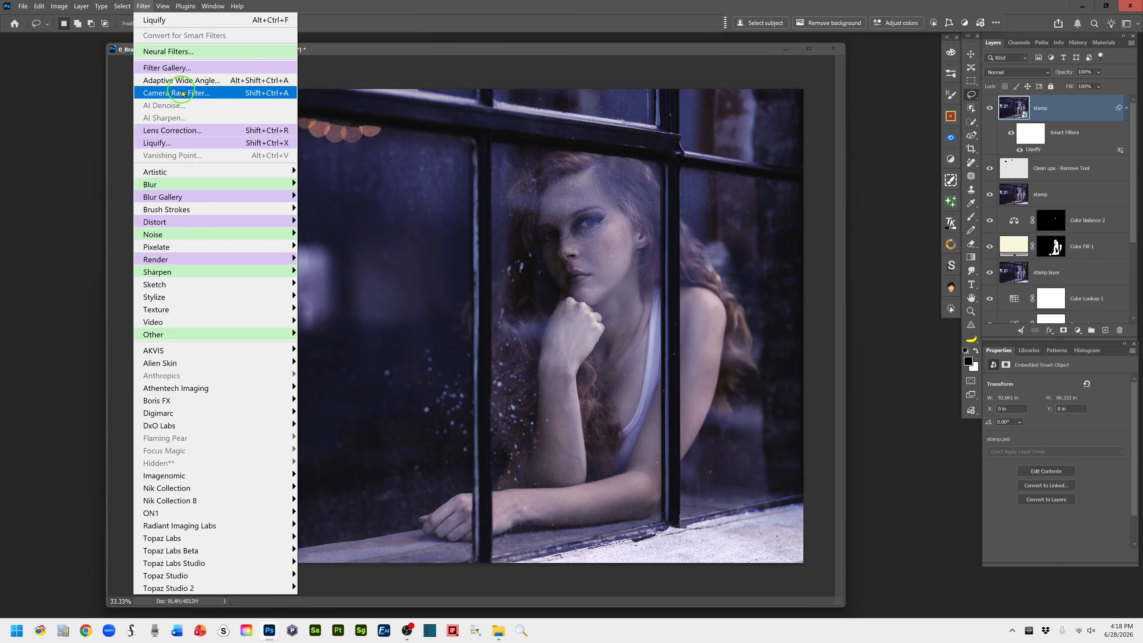
click(217, 93)
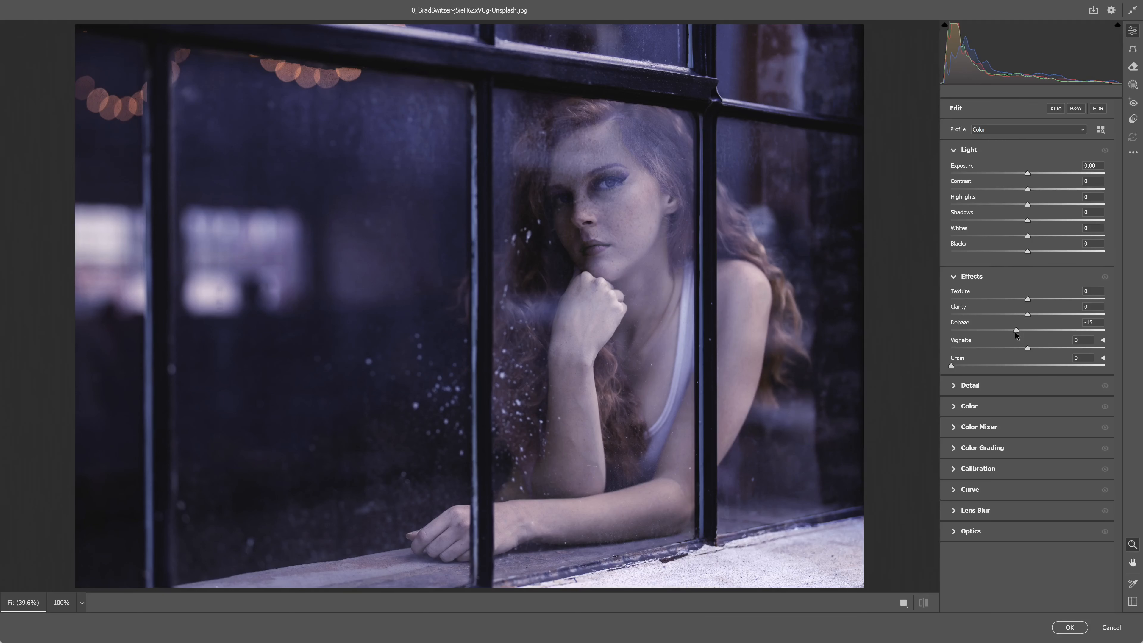
mouse_move(1015, 334)
mouse_down()
mouse_move(987, 335)
mouse_move(1016, 337)
mouse_up()
drag(1029, 302, 1034, 302)
click(1070, 630)
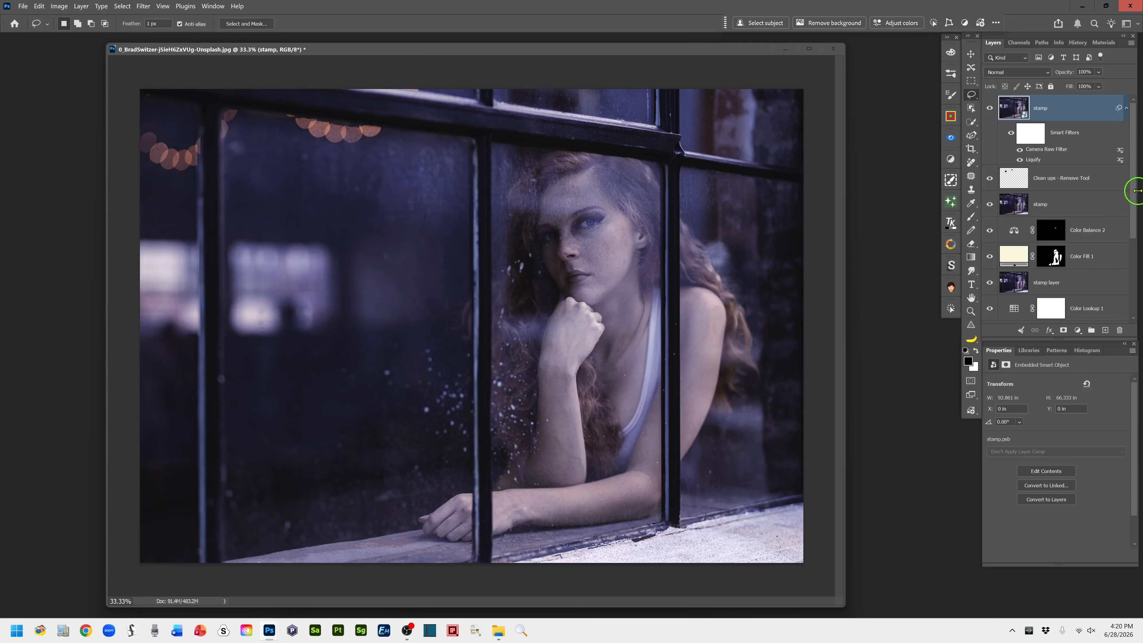
Compare the edited photo with the original by showing only the Background layer, and restore all layers
scroll(1133, 203, down, 5)
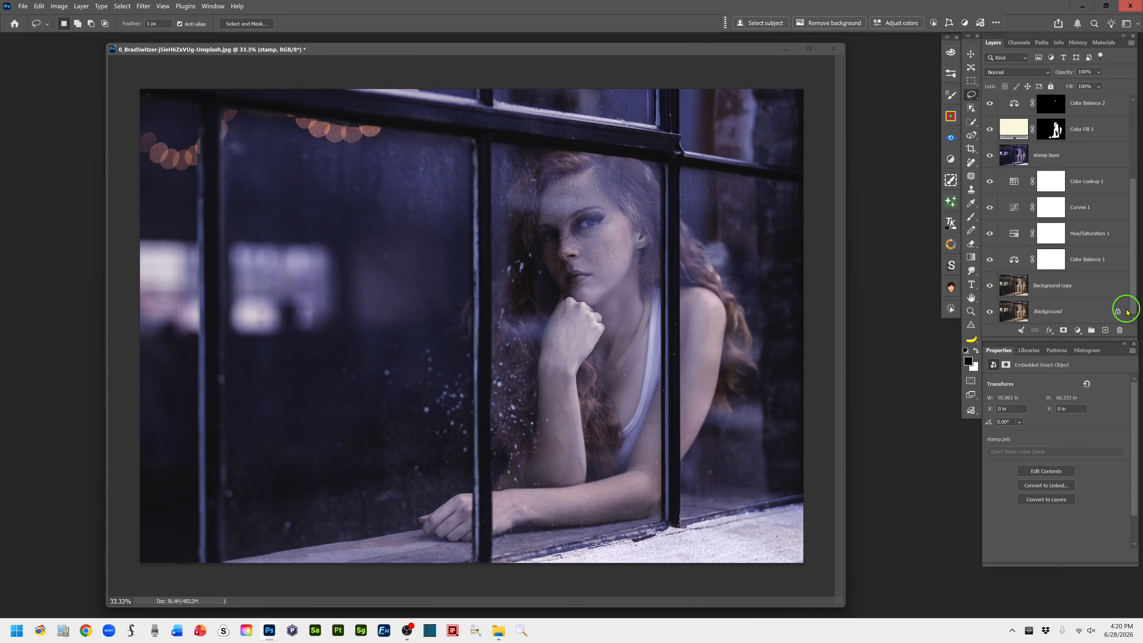
alt+click(989, 312)
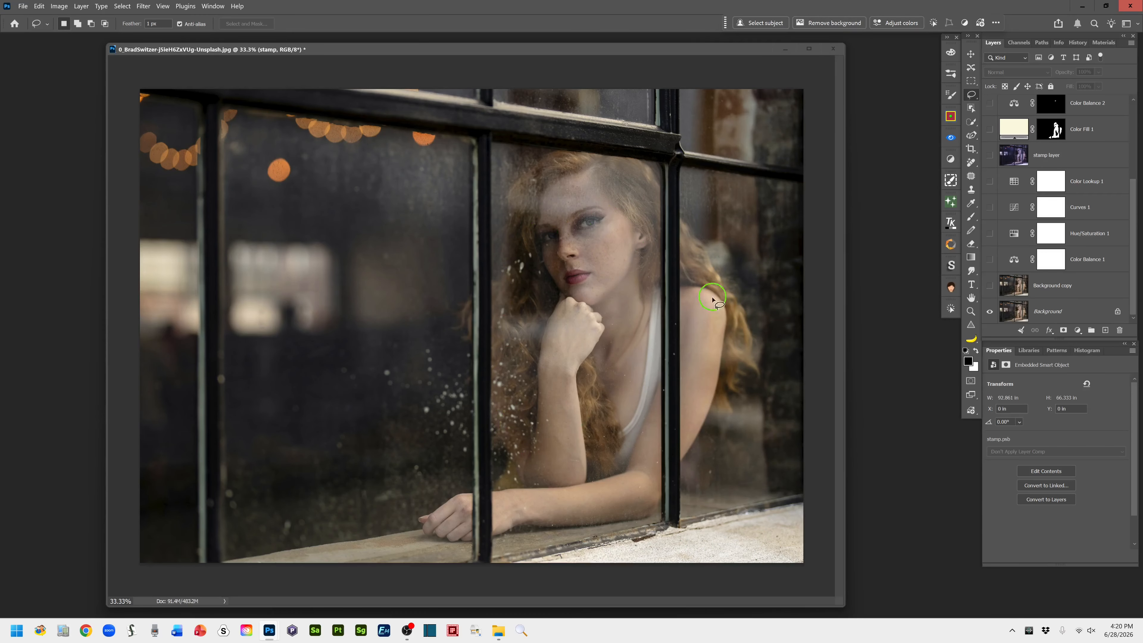
alt+click(989, 312)
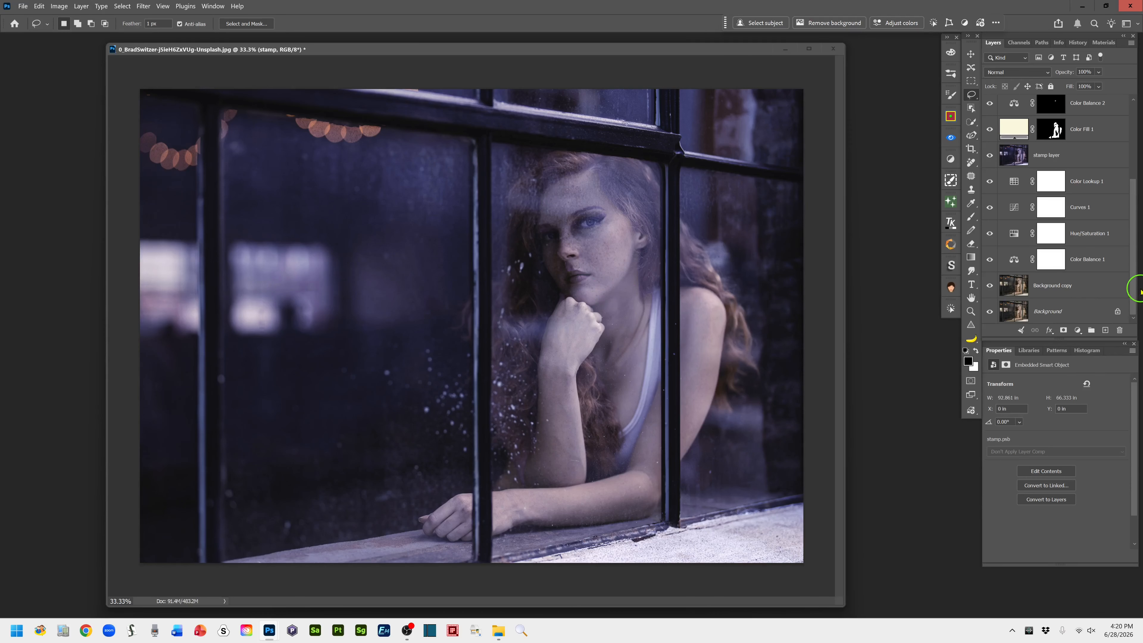
drag(1132, 292, 1135, 181)
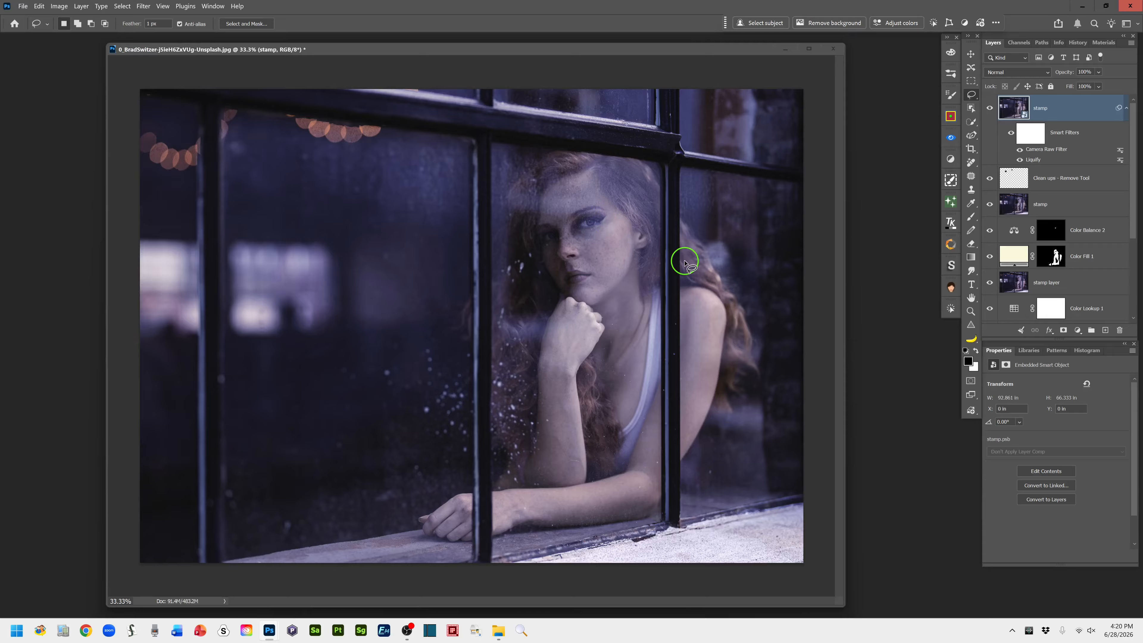
On a new top layer, remove small spots beside the woman's eye, around her nose and on her chest with the Remove tool at size 60
click(1106, 331)
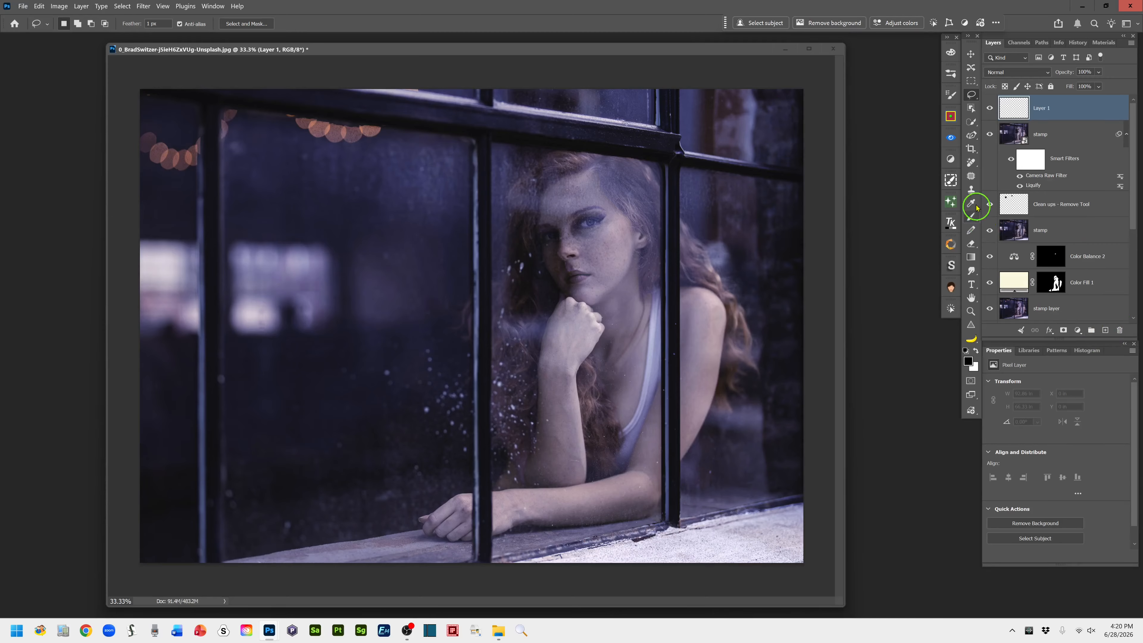
click(973, 164)
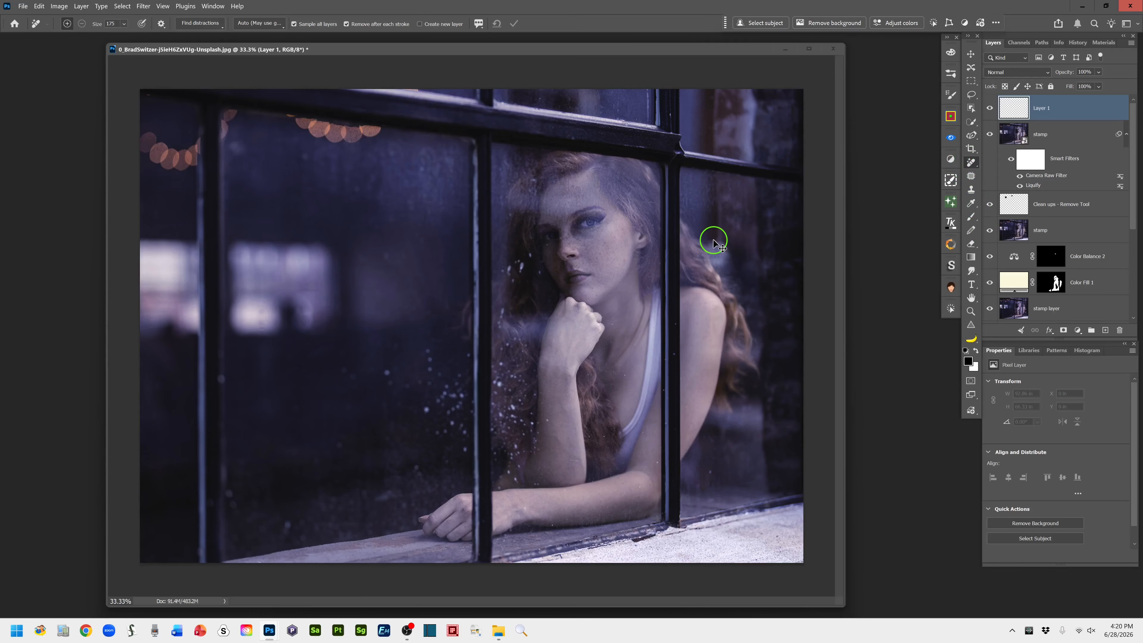
key(ctrl+plus)
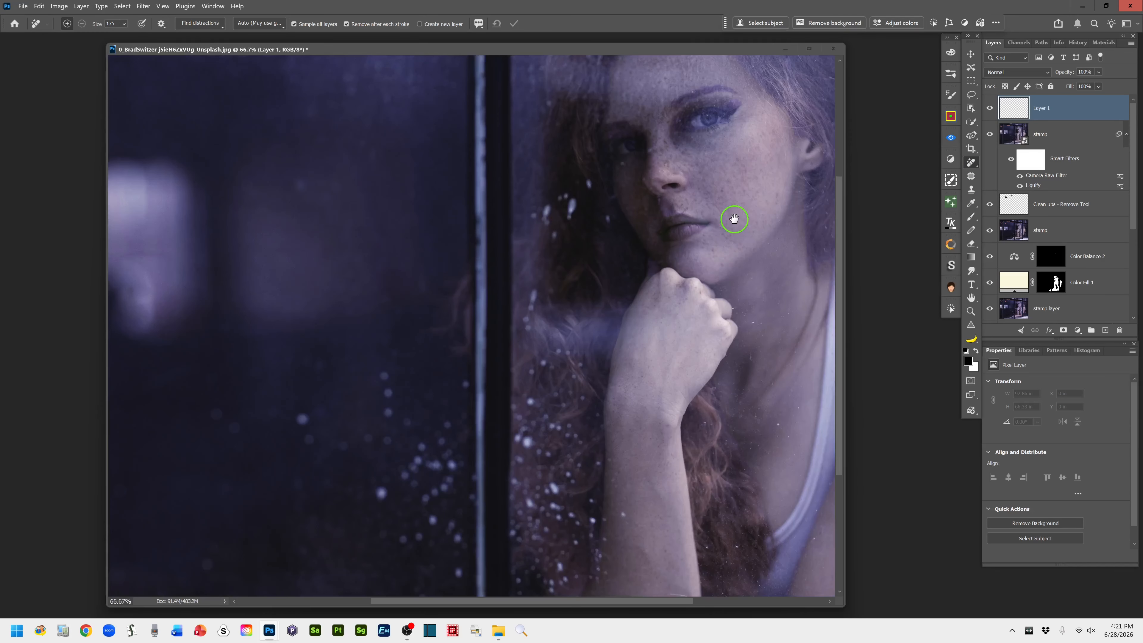
drag(733, 219, 621, 281)
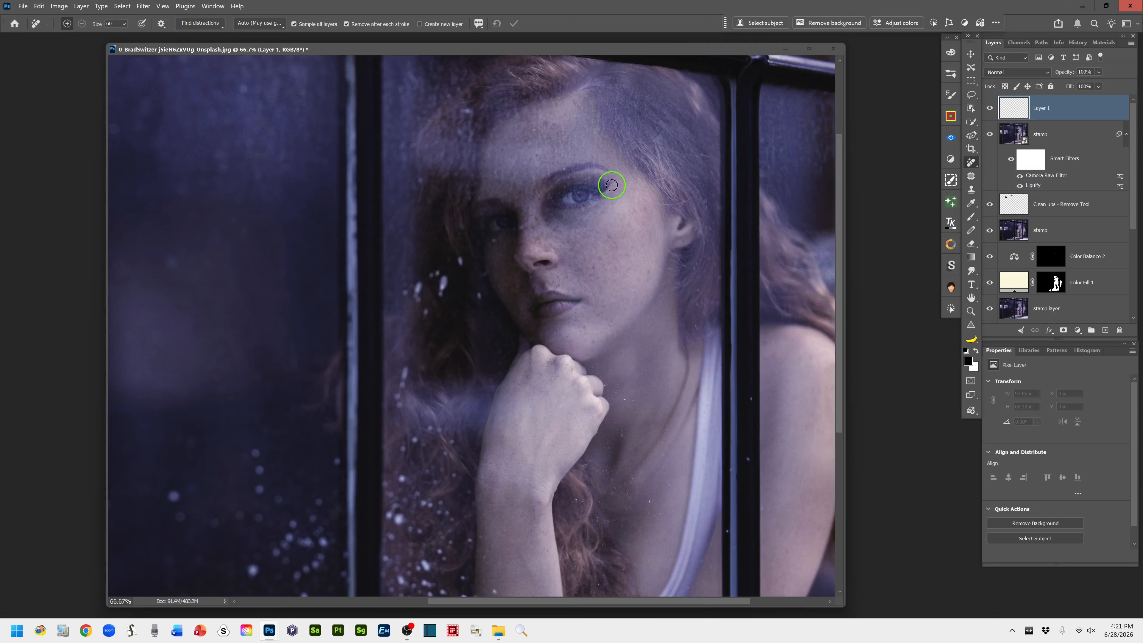
drag(611, 185, 602, 191)
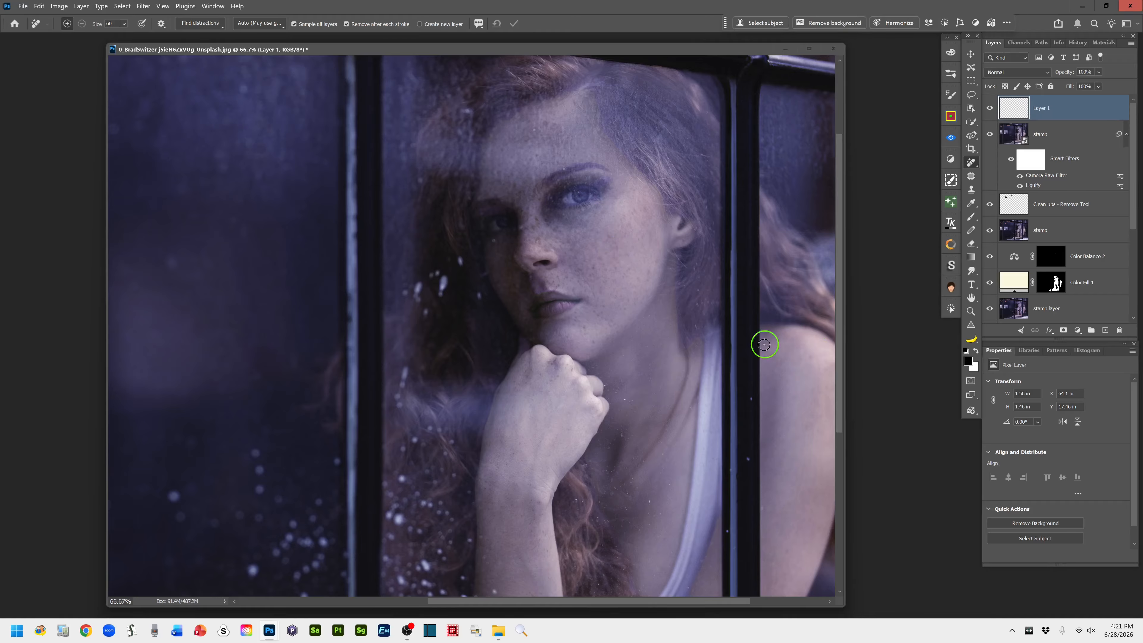
click(650, 501)
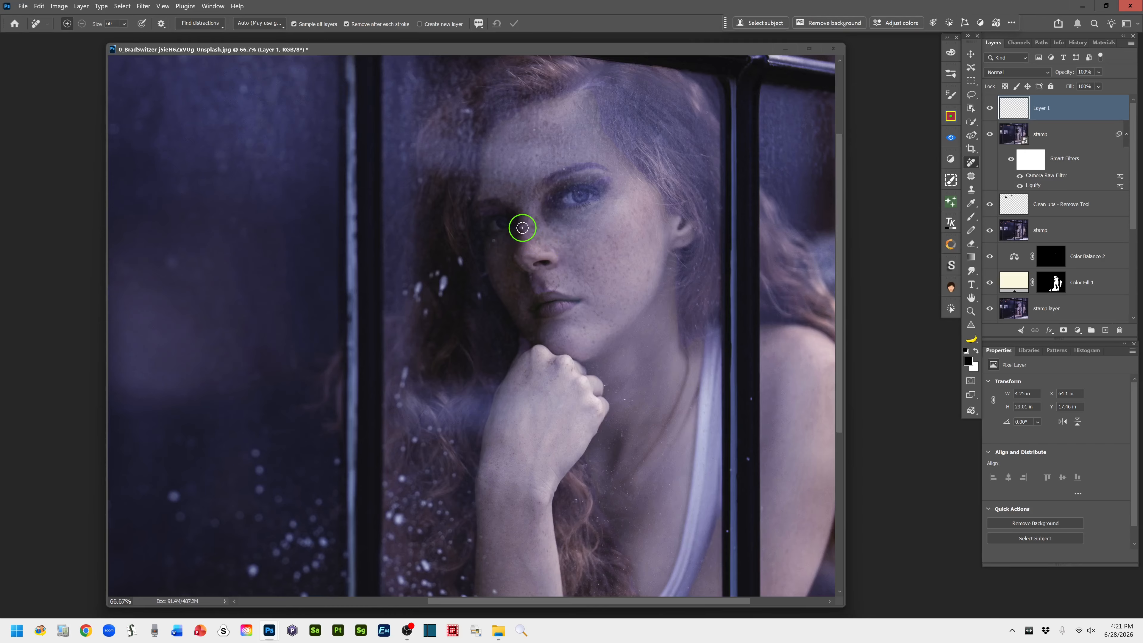
click(521, 226)
click(494, 243)
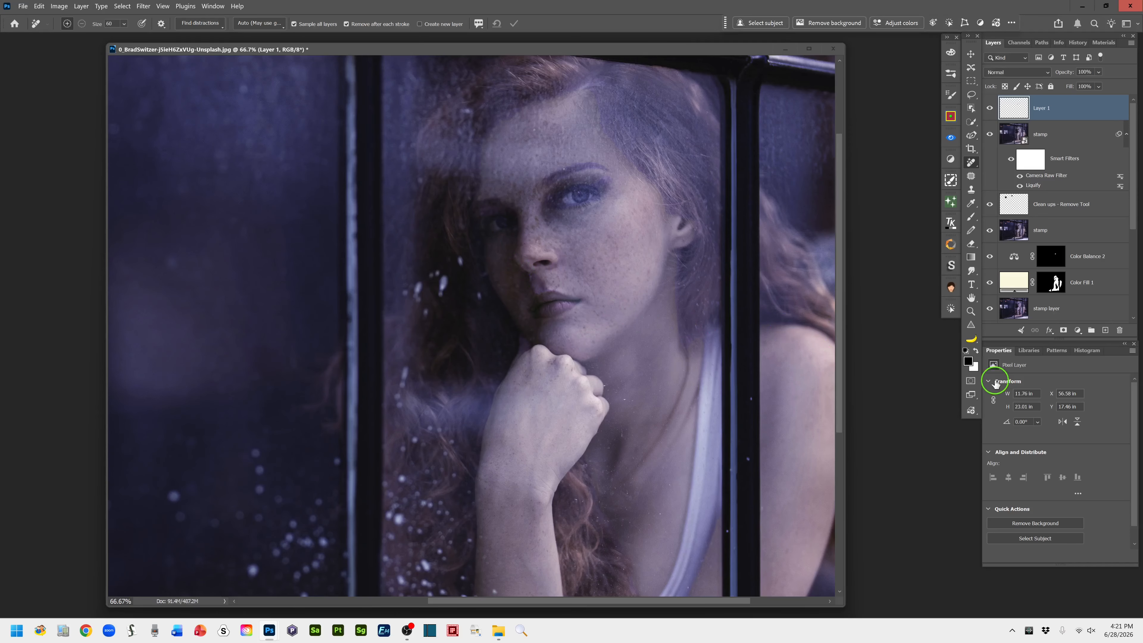
Enlarge the Remove tool to size 125 and remove the bright specks beside the woman's face and one isolated speck on the wide pane
key(ctrl+minus)
key(ctrl+minus)
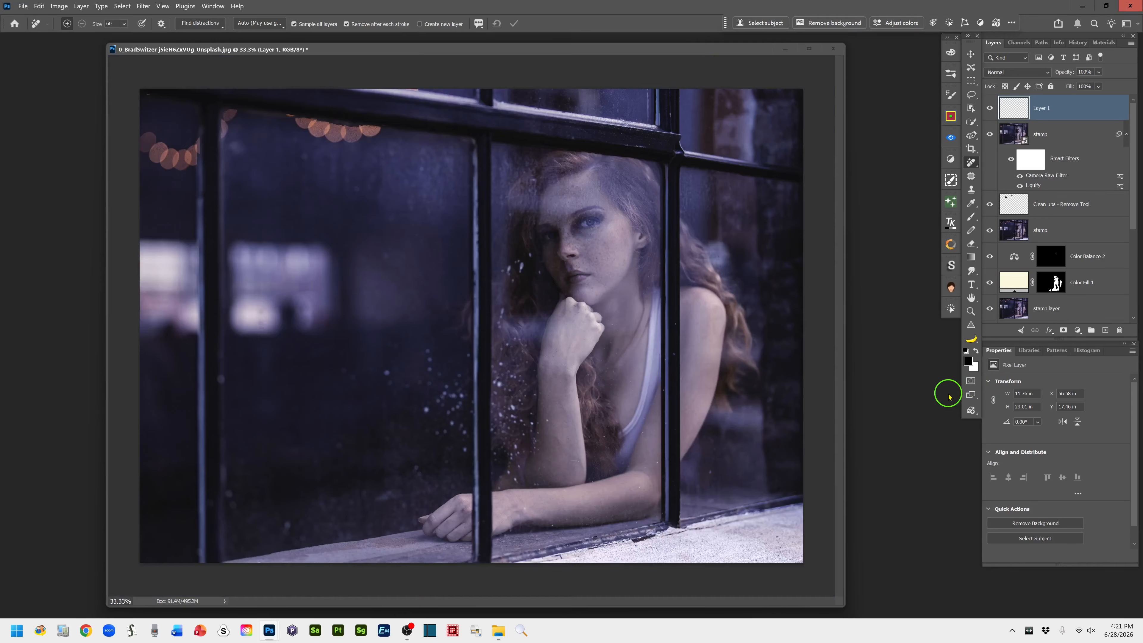
key(ctrl+minus)
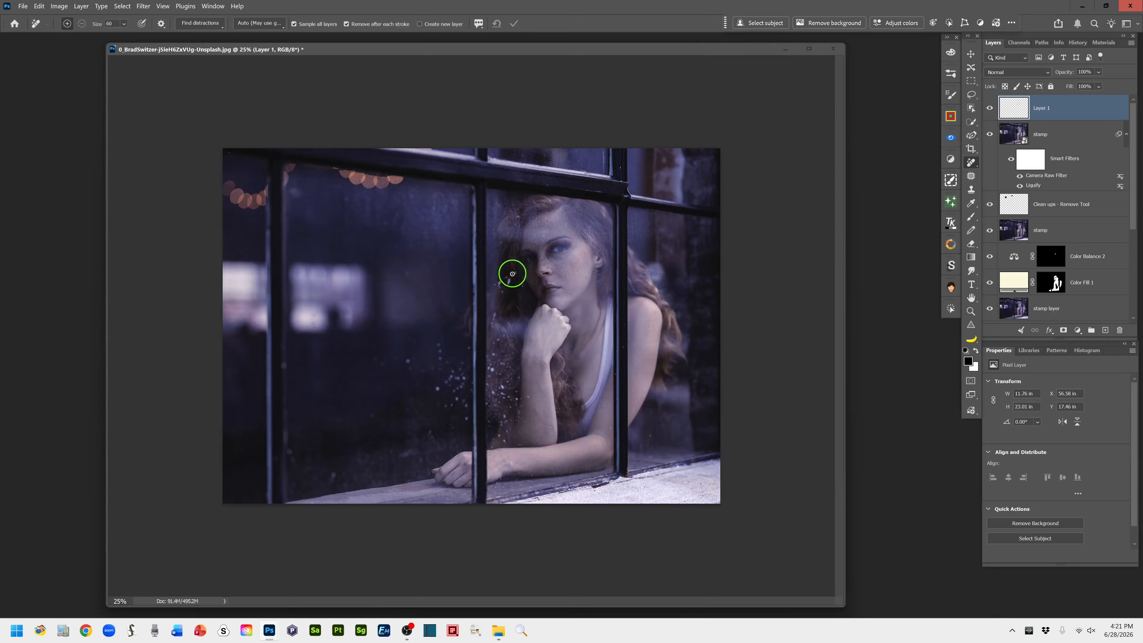
key(bracketright)
key(bracketright)
key(bracketright)
drag(510, 280, 501, 291)
click(495, 286)
click(407, 360)
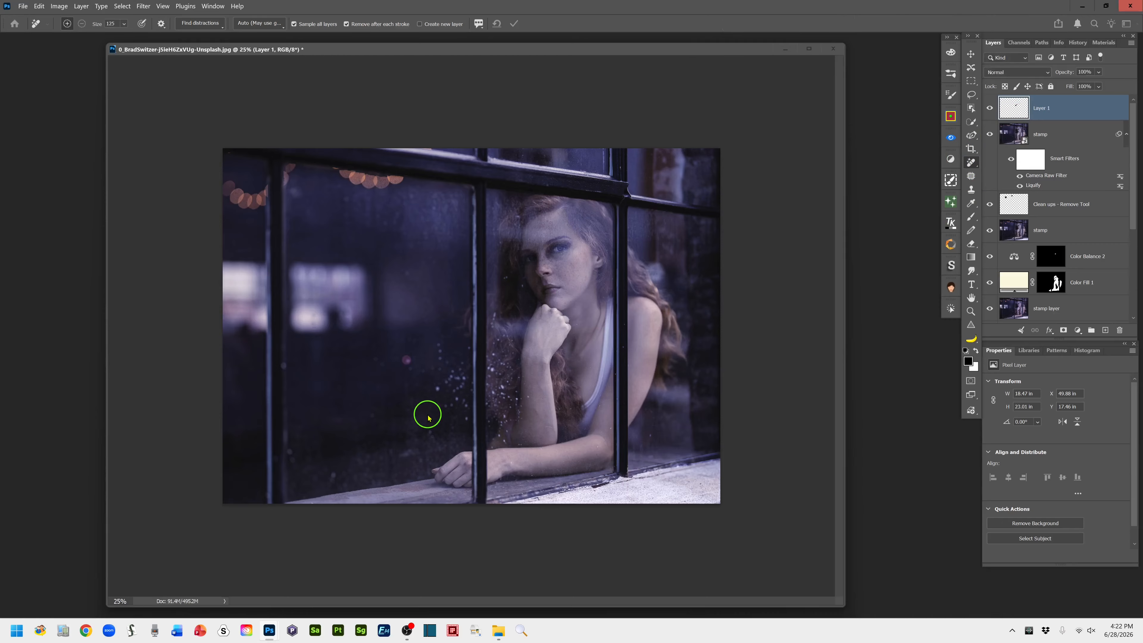
Remove several of the scattered glass specks near the central window bar and beside the woman's forearm
click(475, 410)
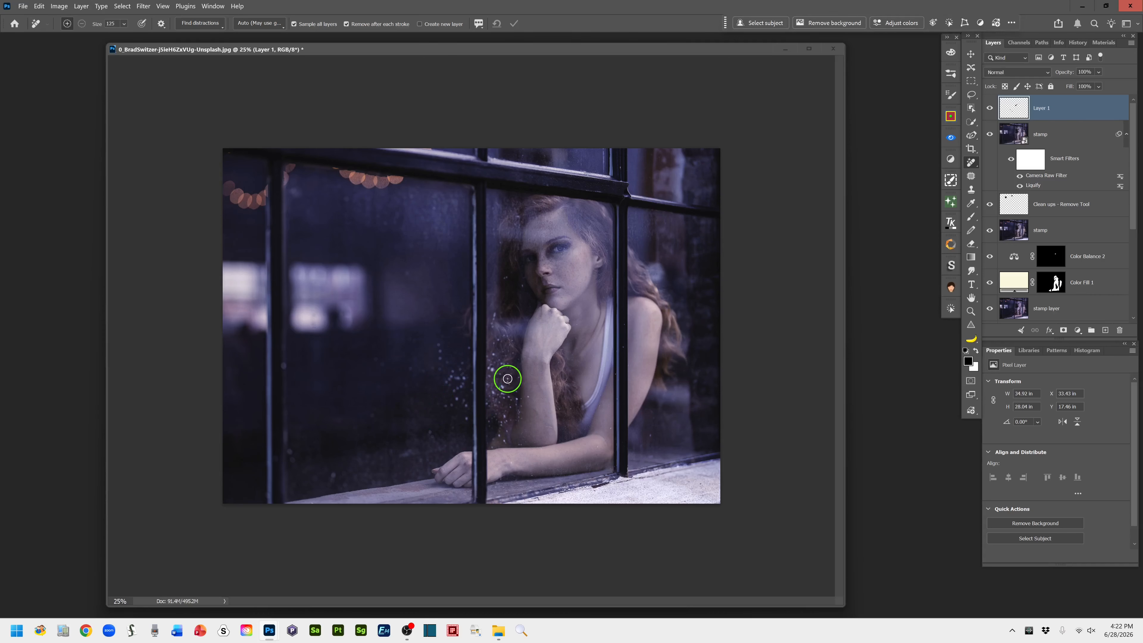
click(493, 371)
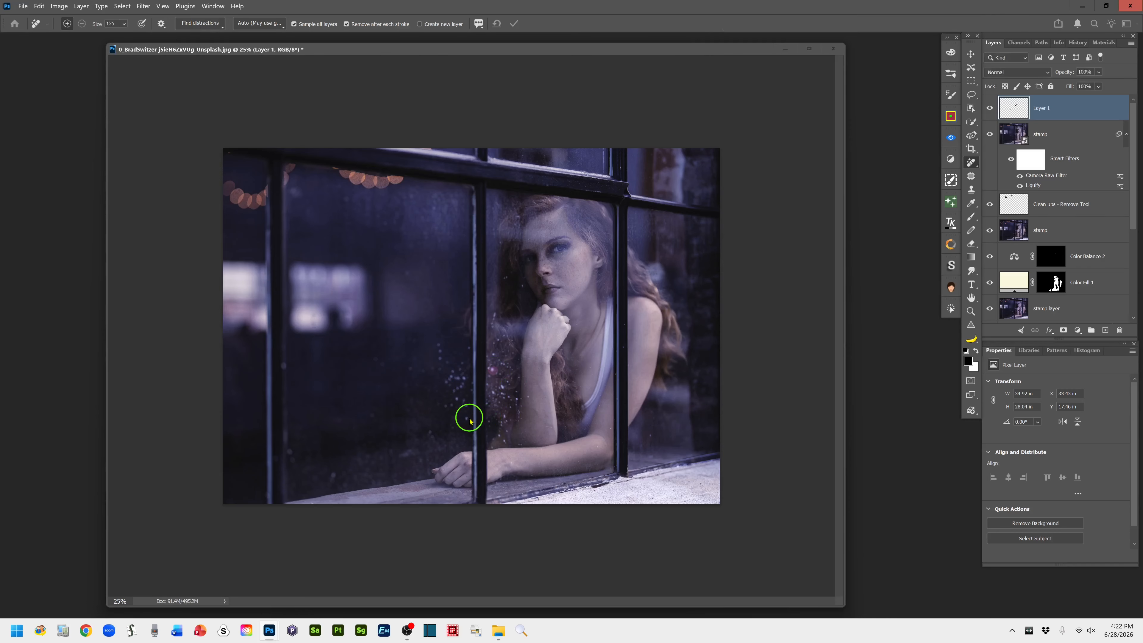
click(504, 388)
click(495, 393)
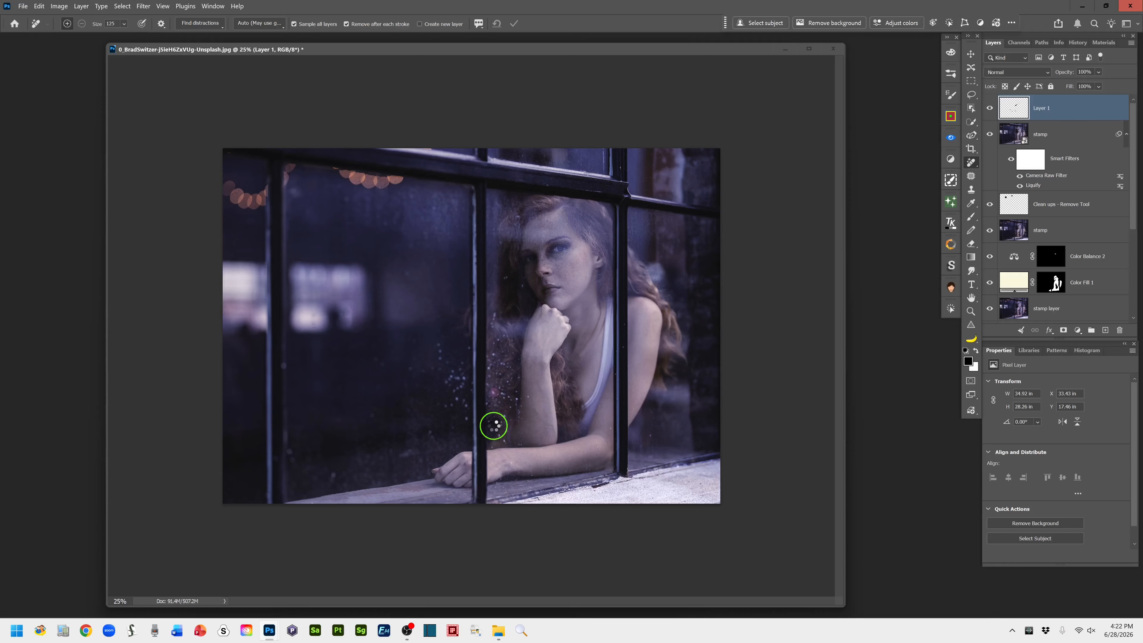
click(516, 400)
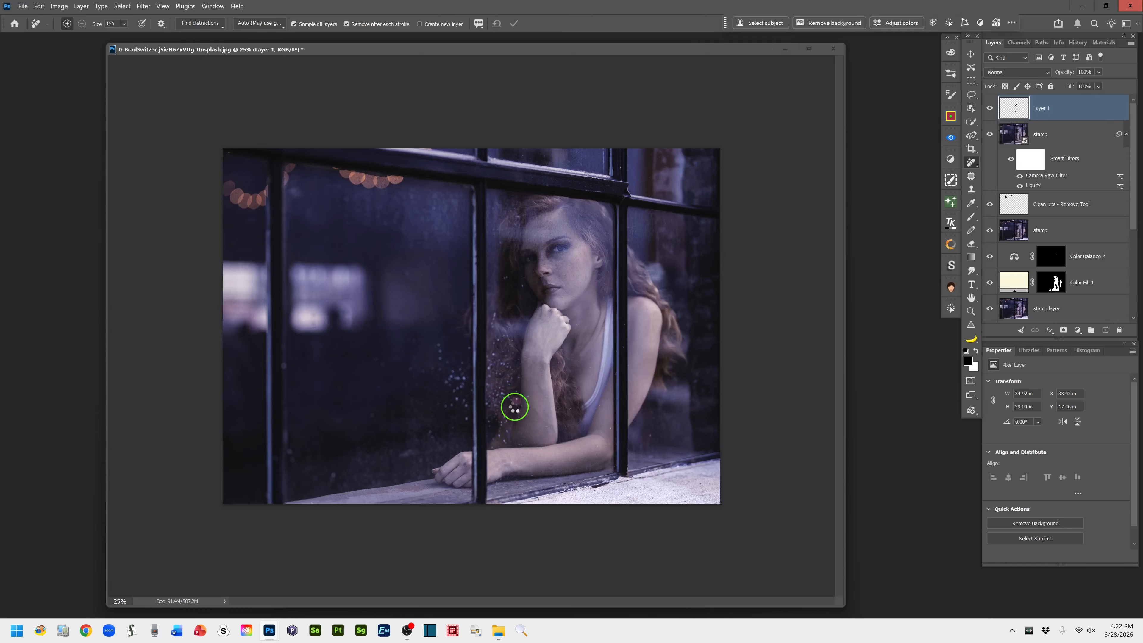
click(504, 441)
Rename the new retouching layer "Opt Clean up Remove Tool" and switch to the Lasso tool
double_click(1043, 108)
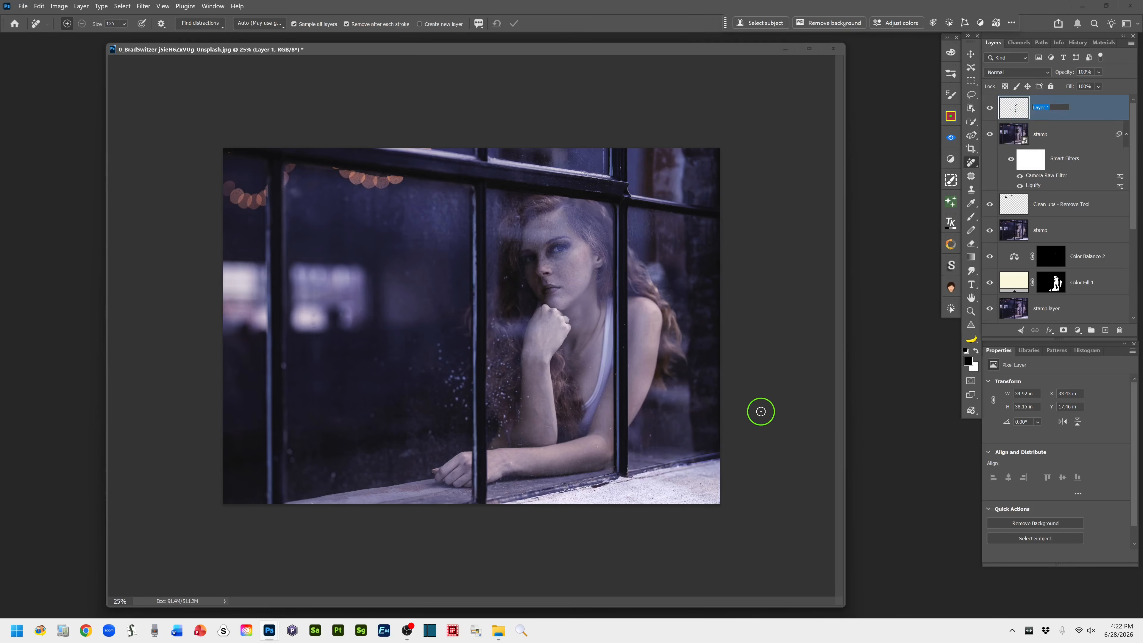
text(Opt Clean up Remove Tool)
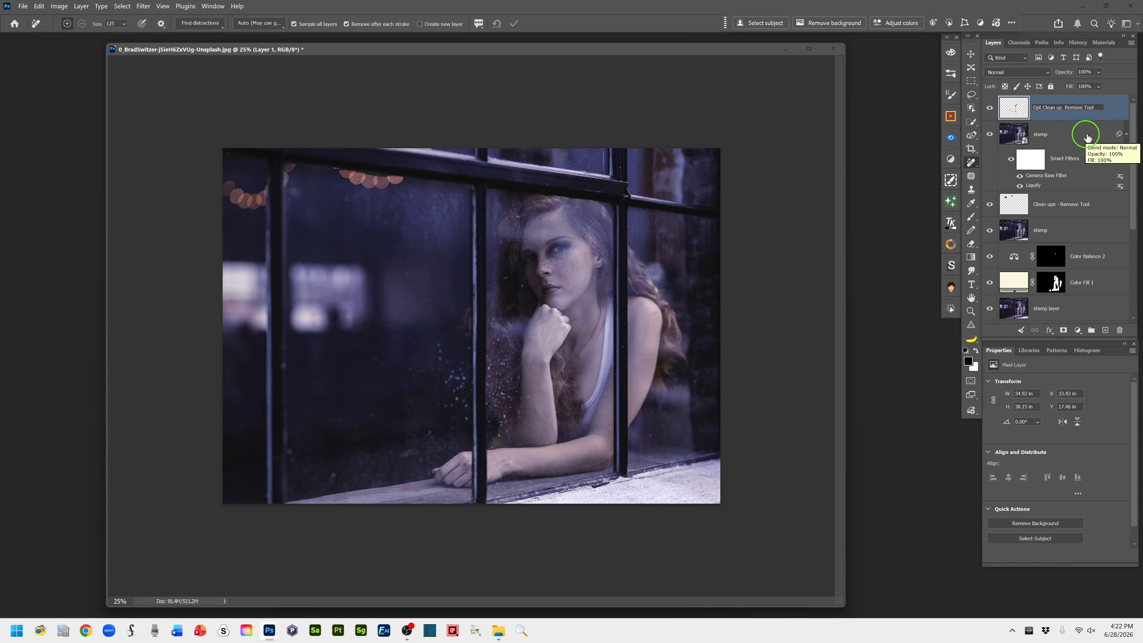
key(Return)
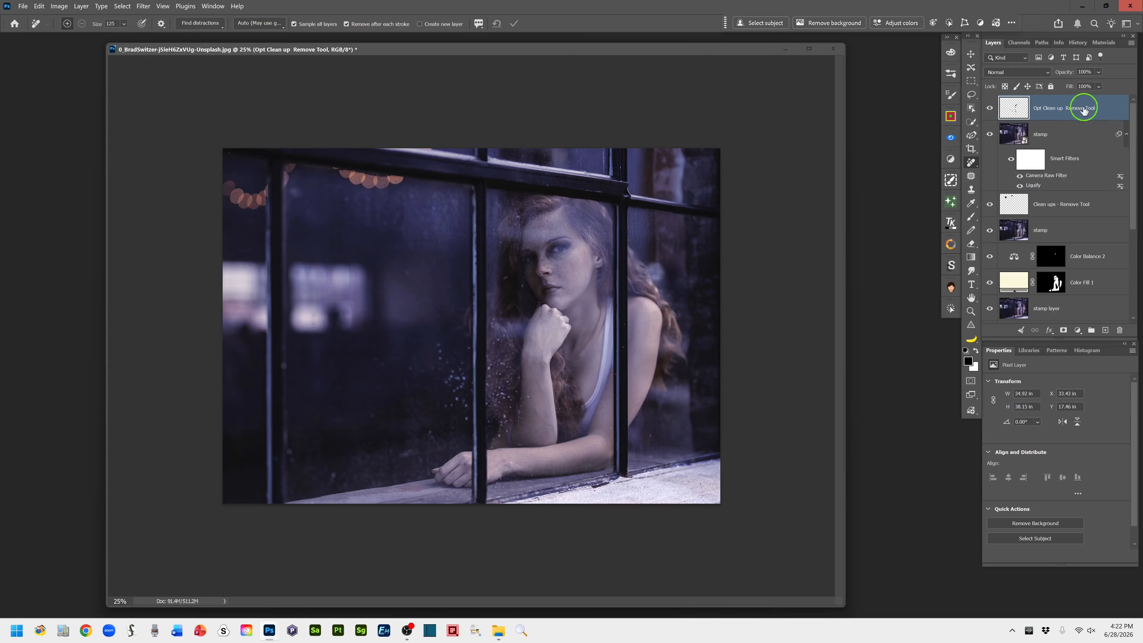
click(971, 94)
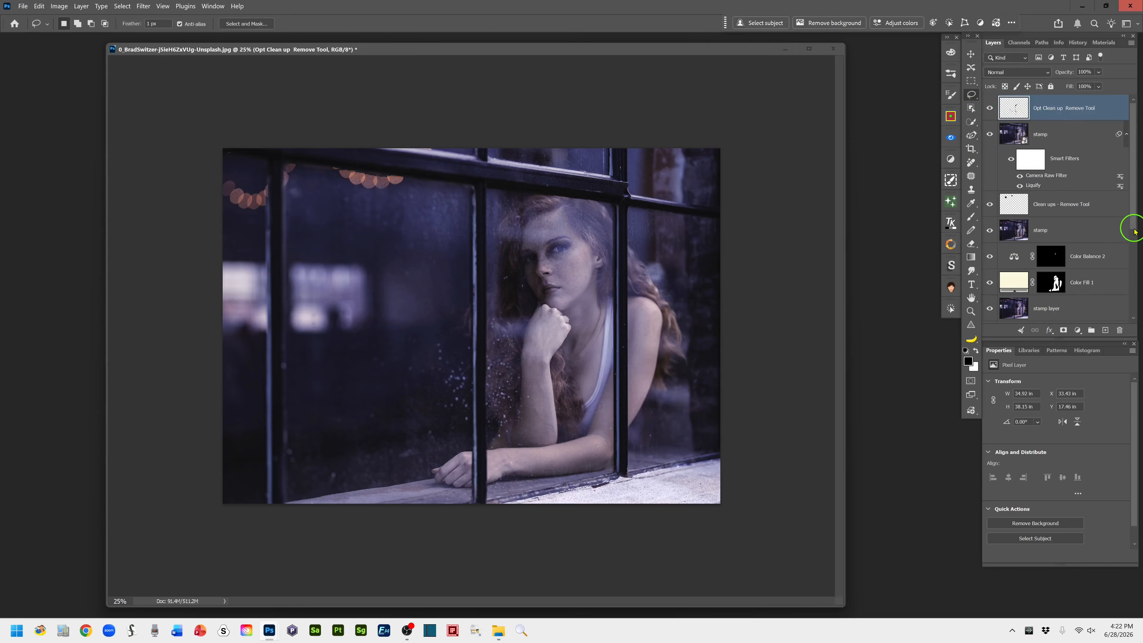
Compare the cleaned-up result with the original photo by isolating the Background layer, and show all layers again
scroll(1137, 223, down, 5)
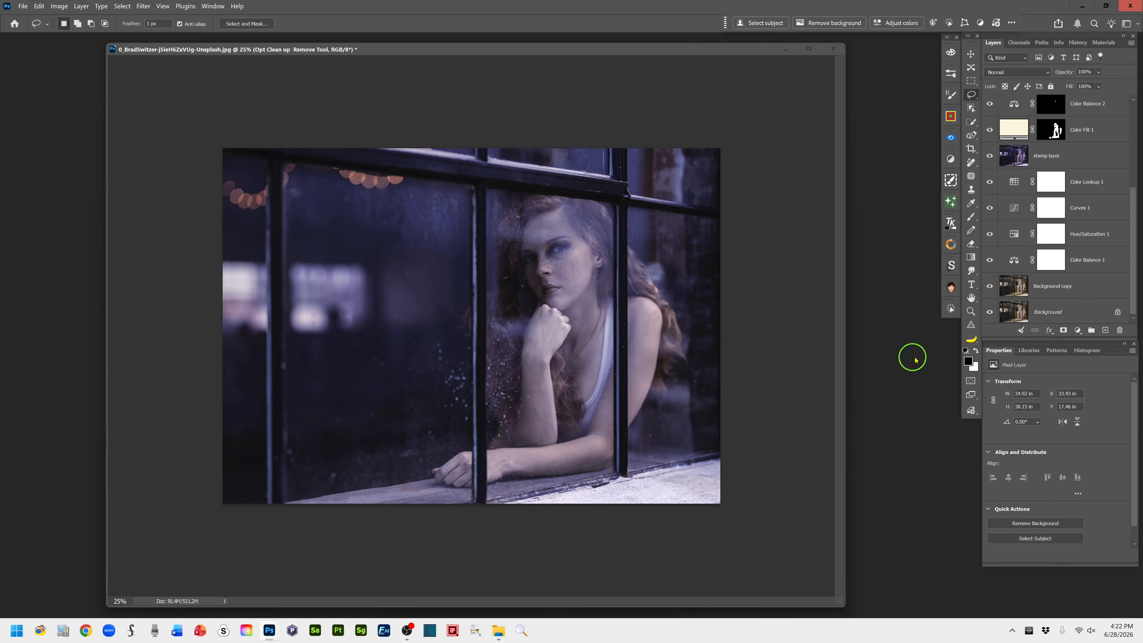
alt+click(990, 312)
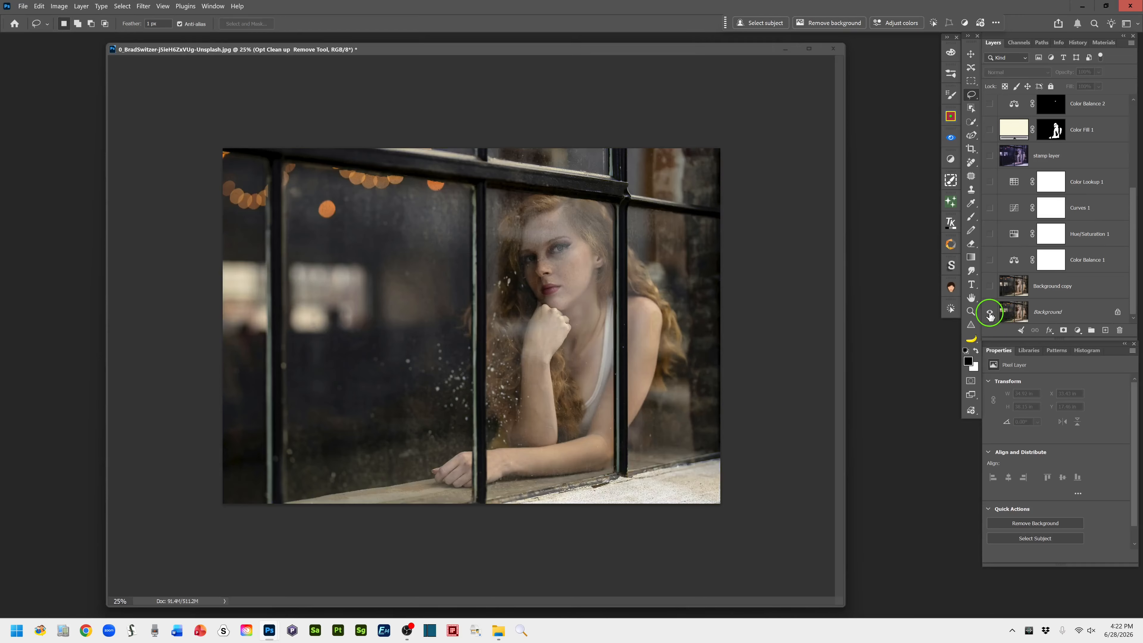
alt+click(989, 312)
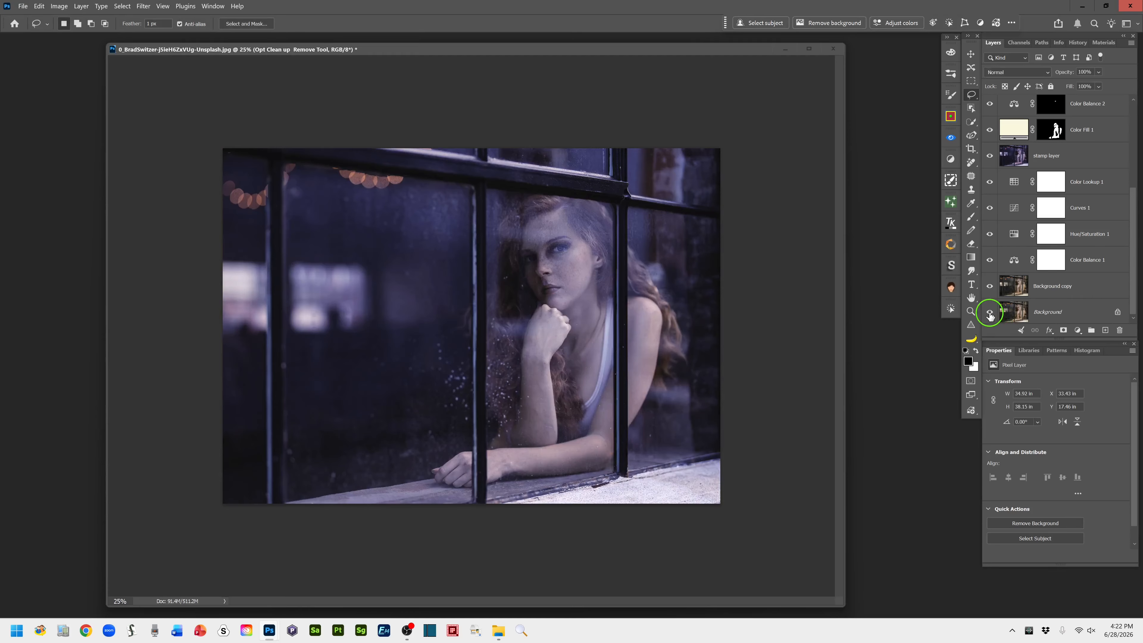